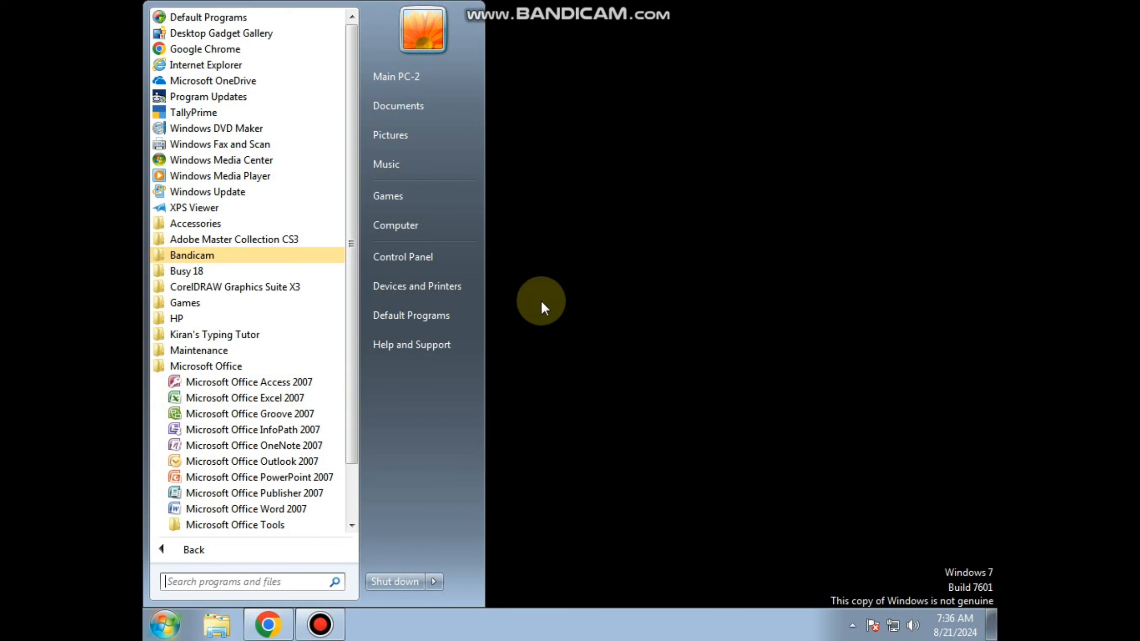
Launch Microsoft Excel through the Windows Run dialog with the command excel.
click(555, 301)
key(super+r)
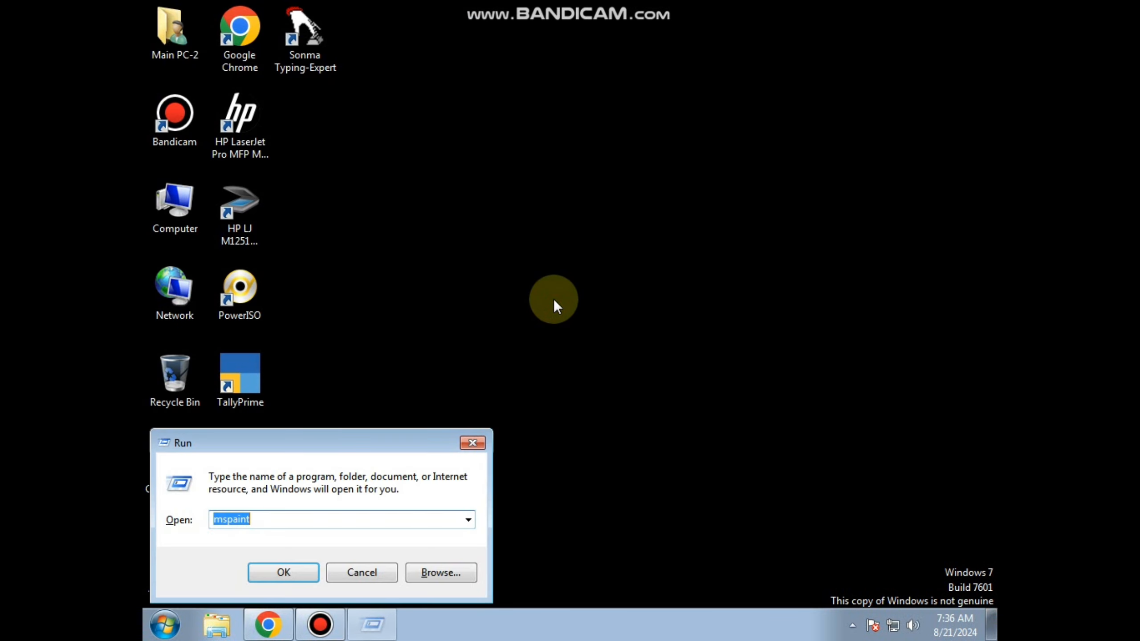
text(exce)
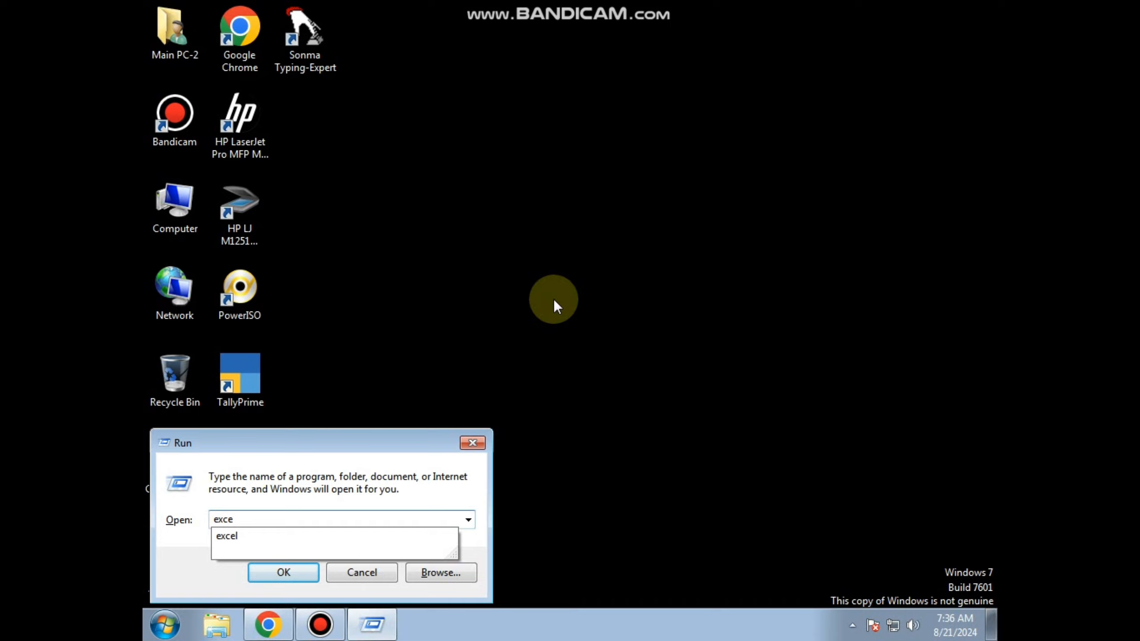
key(Down)
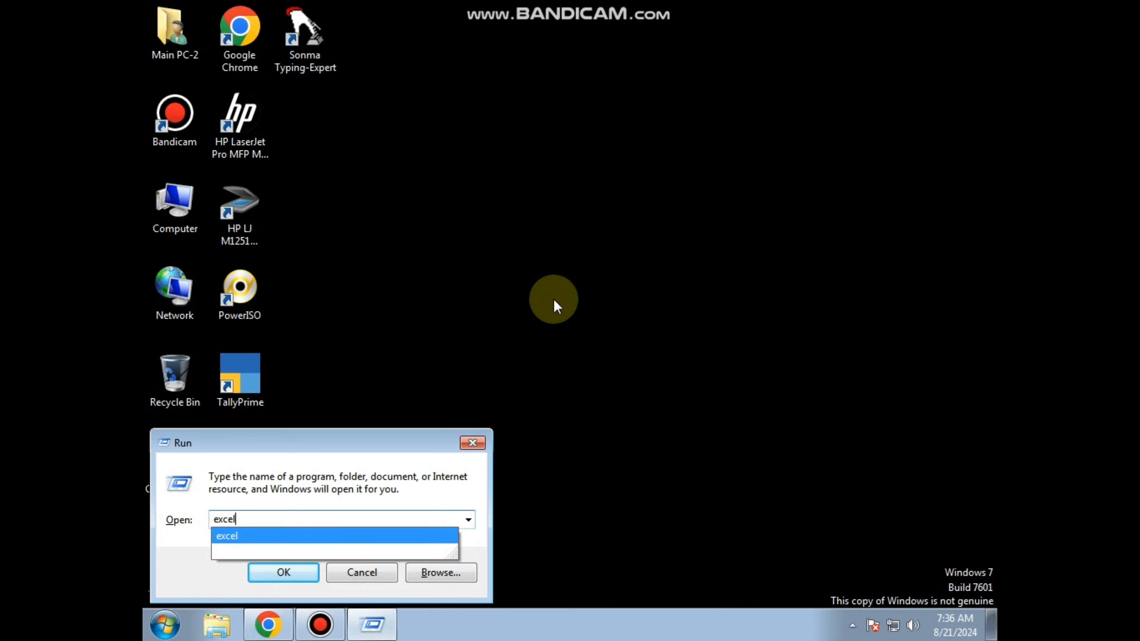
key(Return)
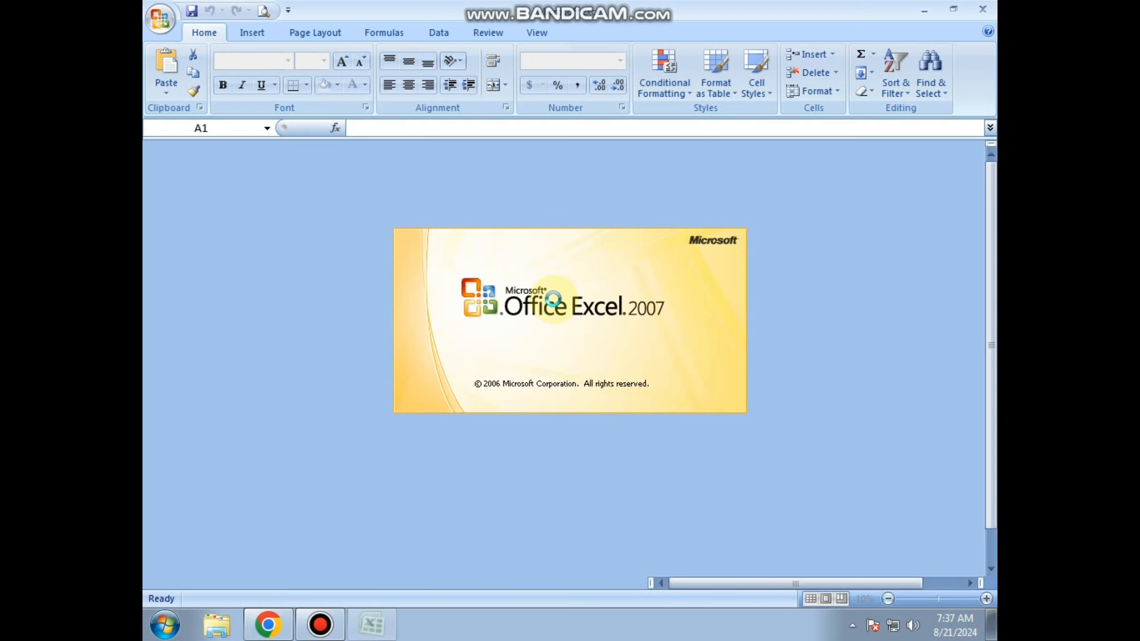
Select various single cells across the blank worksheet, including C14, B6, E11 and C12, to examine the Name Box and formula bar.
click(320, 382)
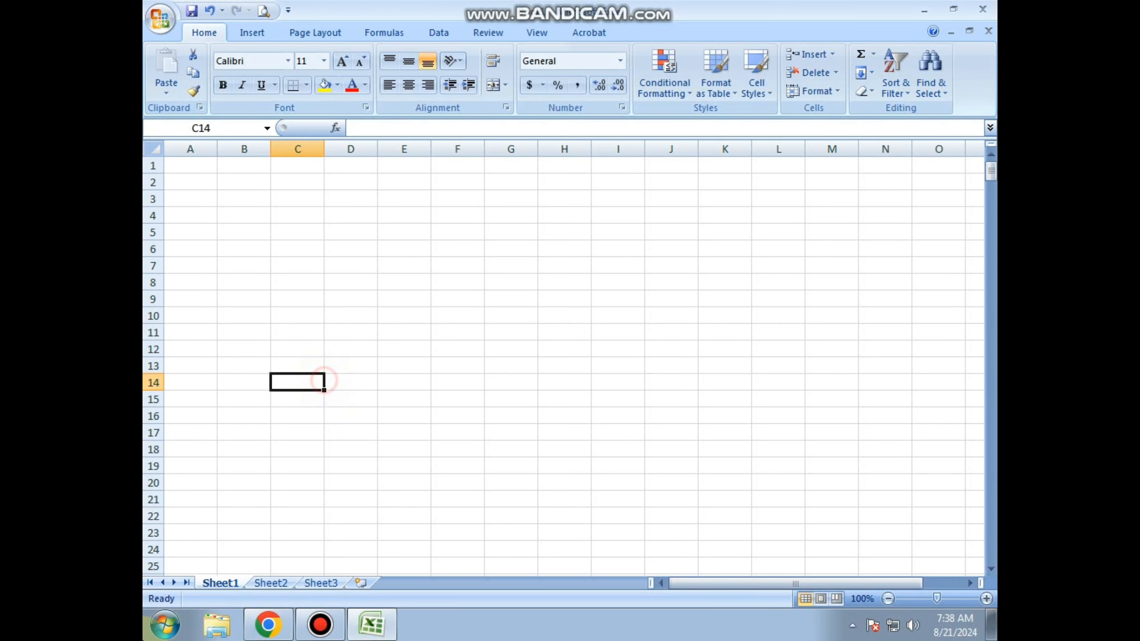
click(225, 132)
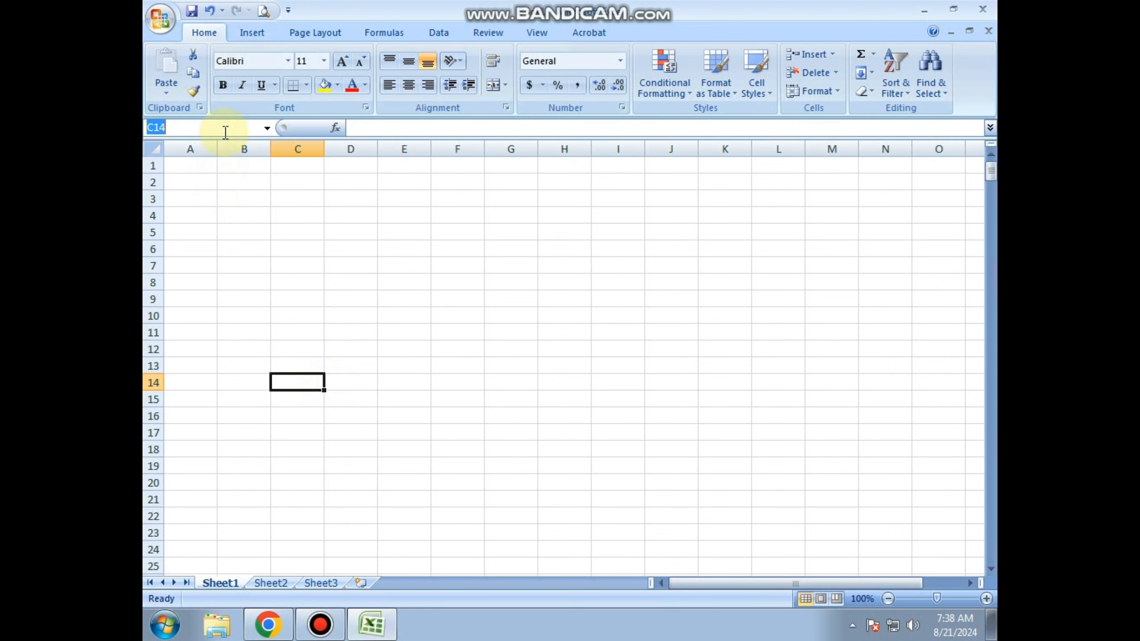
click(252, 248)
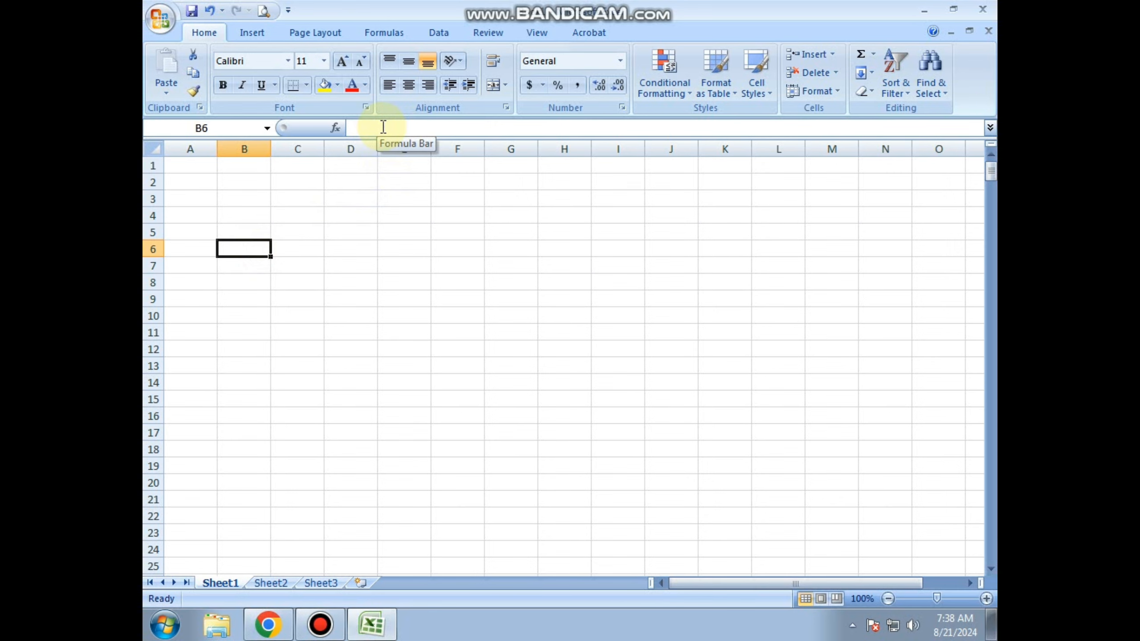
click(320, 299)
click(433, 267)
click(399, 324)
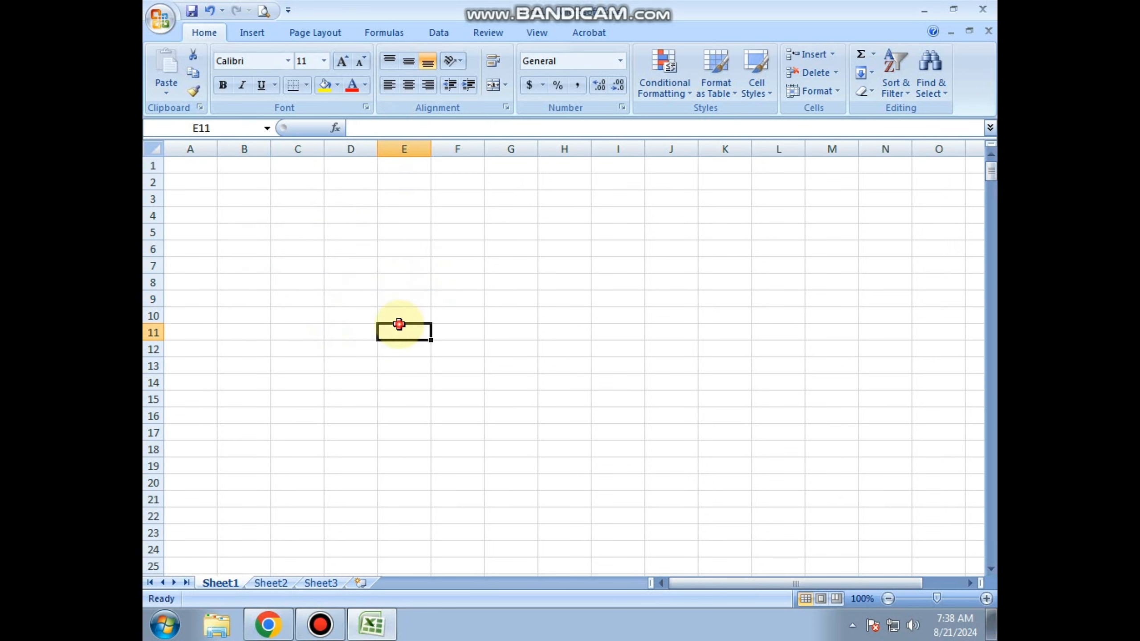
click(295, 333)
click(300, 351)
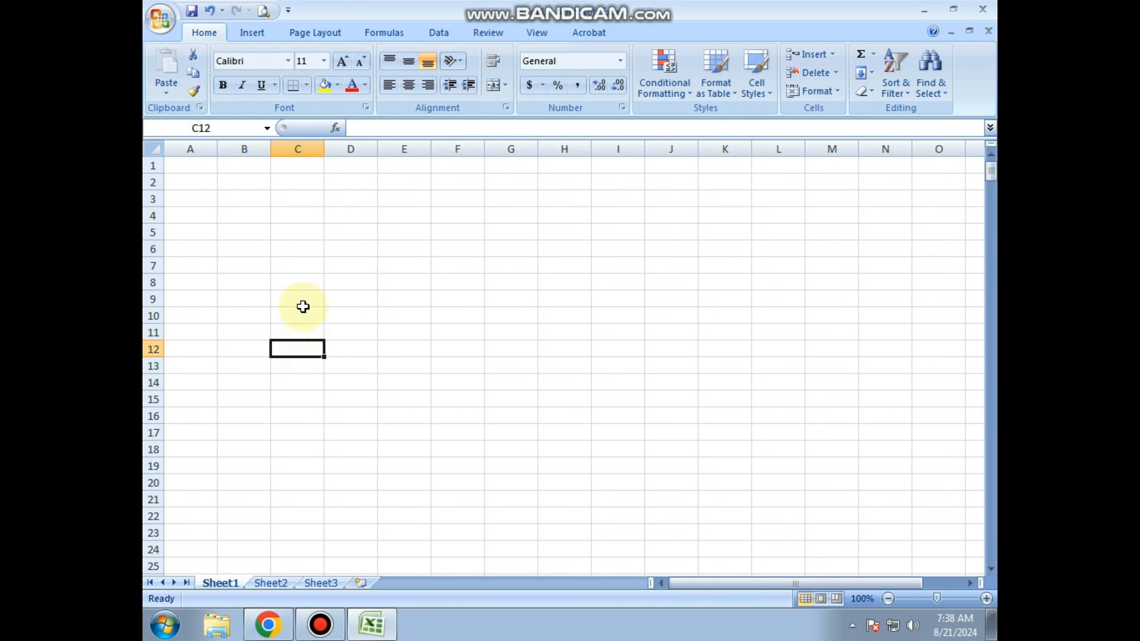
click(296, 282)
Select columns A, B, C and D one after another to examine how whole columns are addressed.
click(200, 149)
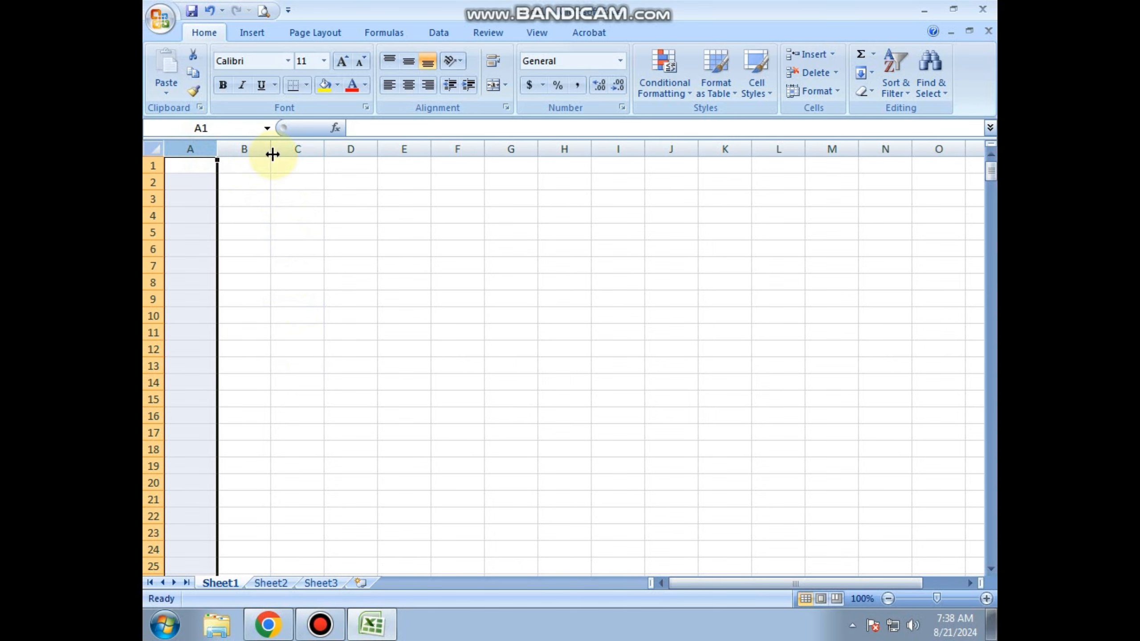
click(246, 149)
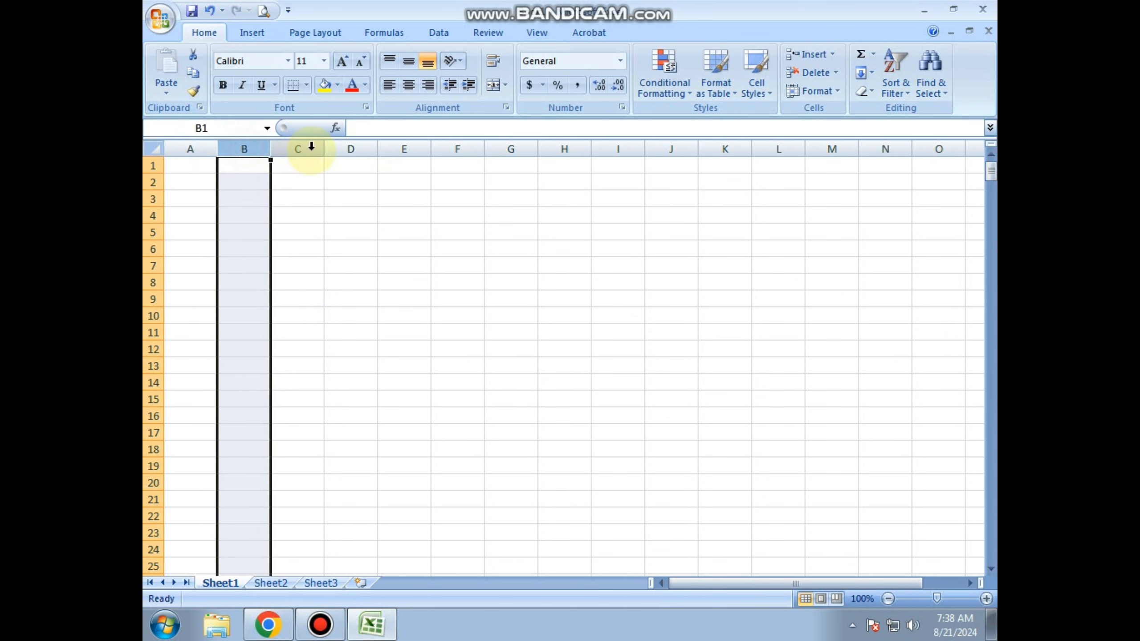
click(304, 148)
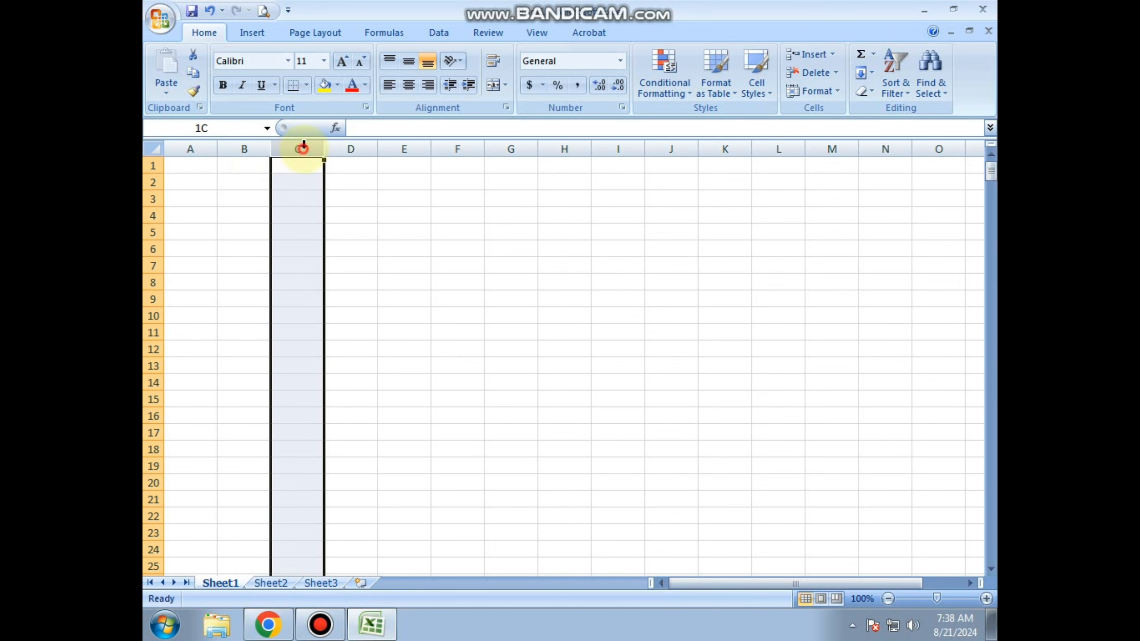
click(341, 146)
click(273, 234)
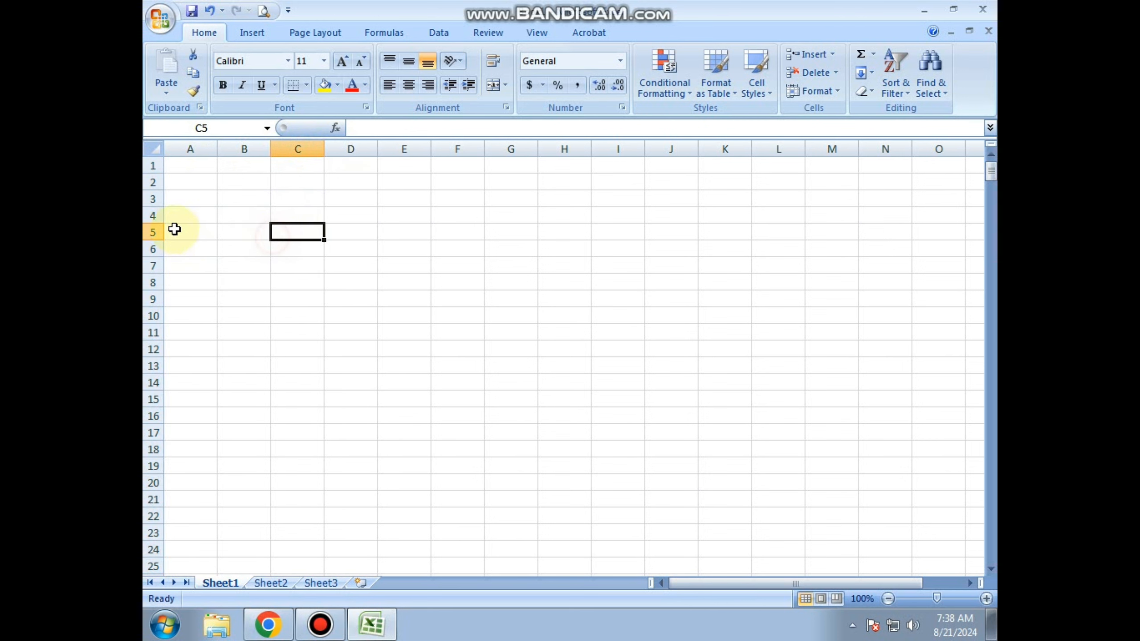
Select rows 1, 2, 3 and 4 one after another to examine how whole rows are addressed.
click(151, 164)
click(152, 182)
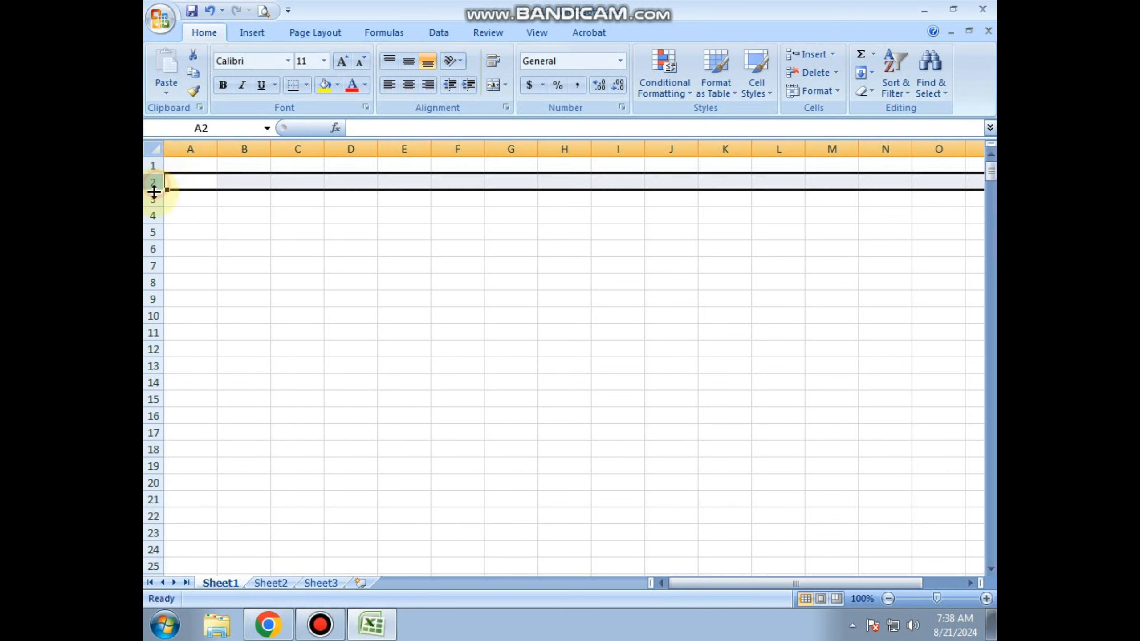
click(153, 200)
click(153, 216)
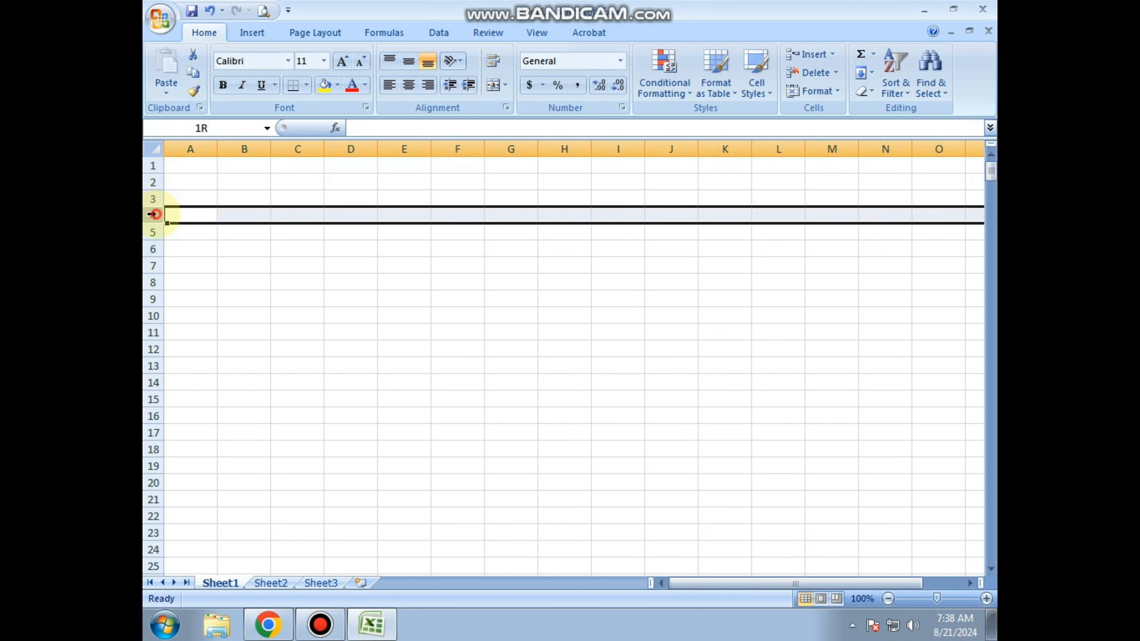
click(224, 217)
Compare column B and row 3 with the addresses of cells B3, C5 and I9 by selecting each in turn.
click(237, 148)
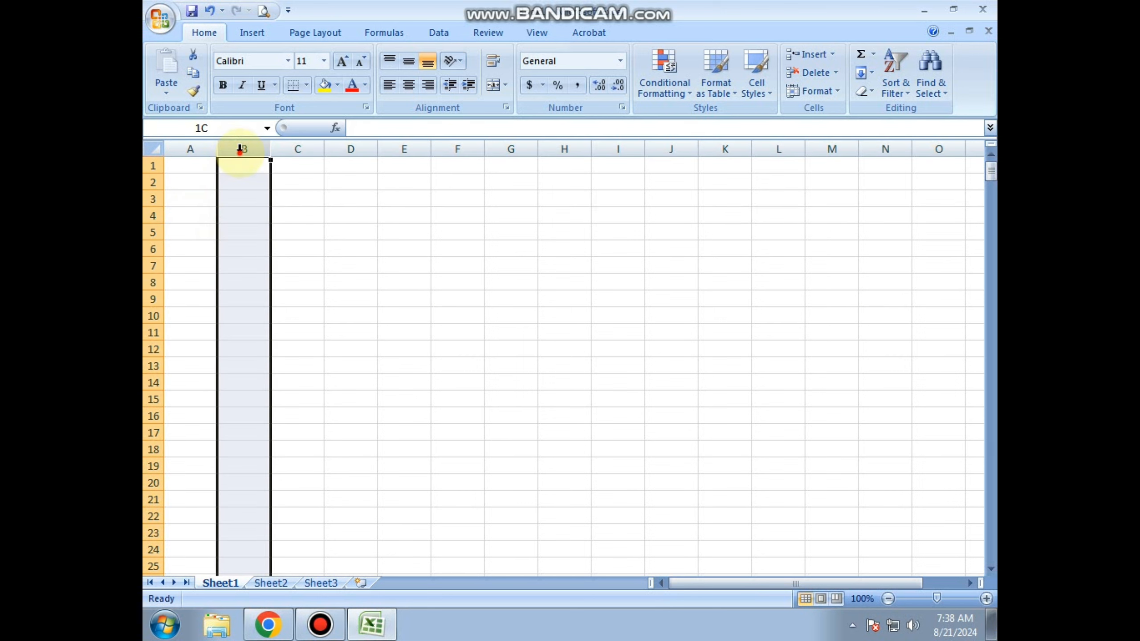
click(152, 199)
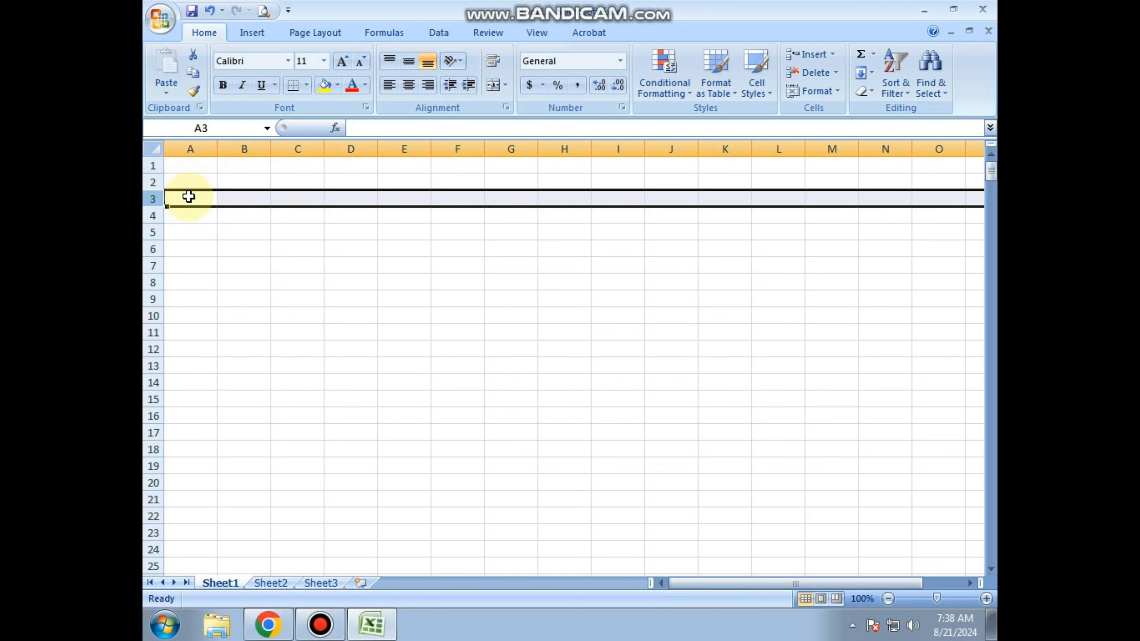
click(254, 193)
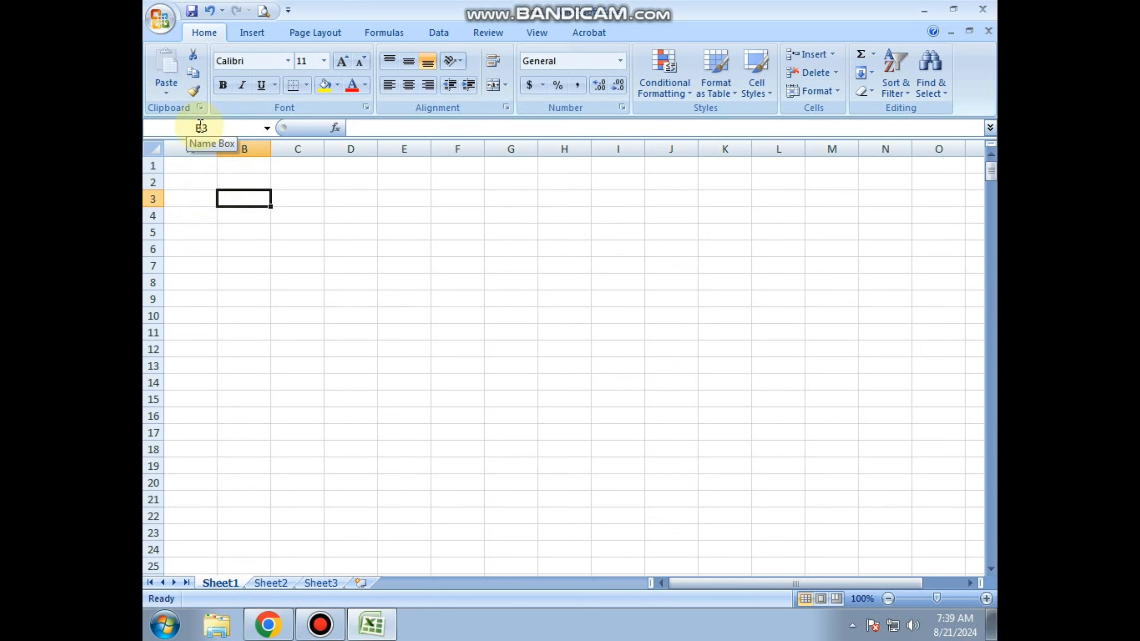
click(303, 231)
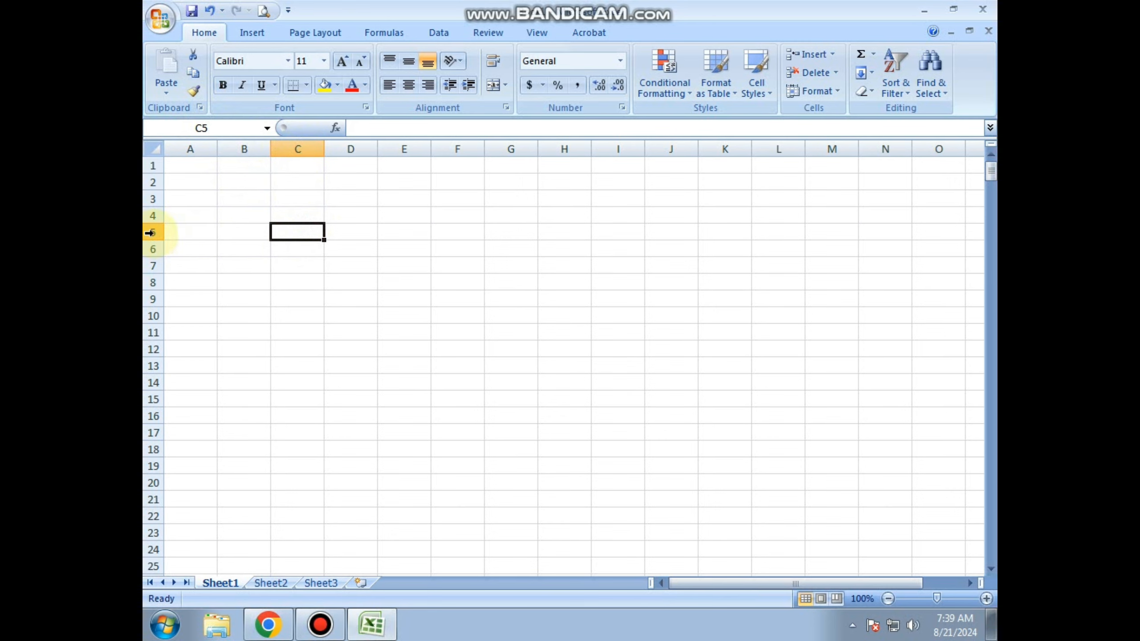
click(601, 298)
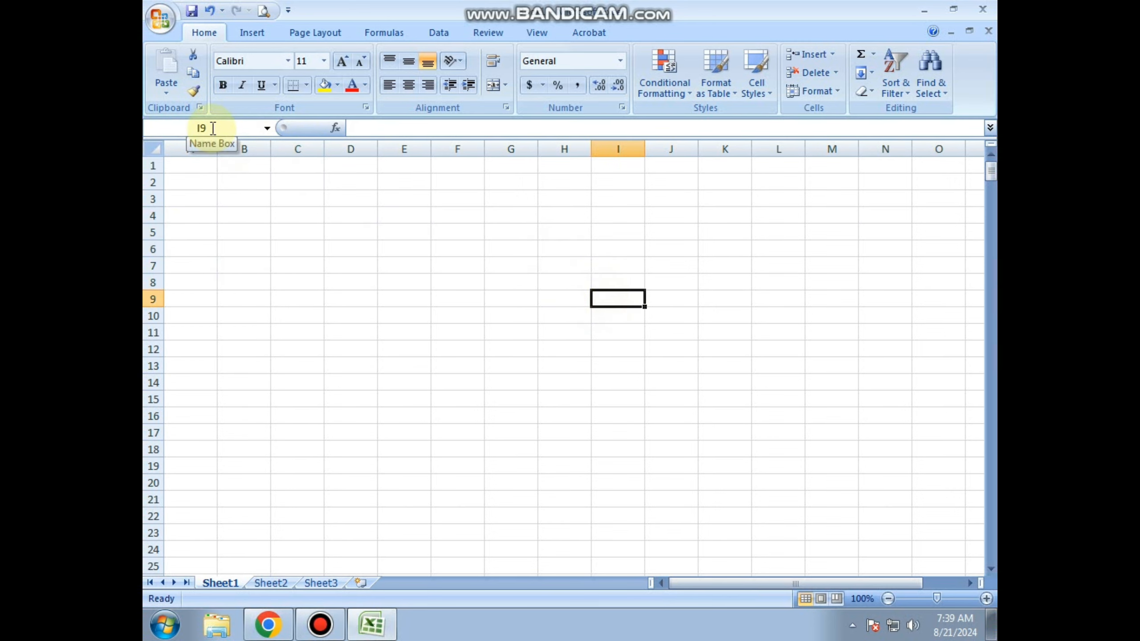
Enter the text teacher in cell B4 and reselect the cell to check its content in the formula bar.
drag(213, 216, 241, 217)
click(242, 217)
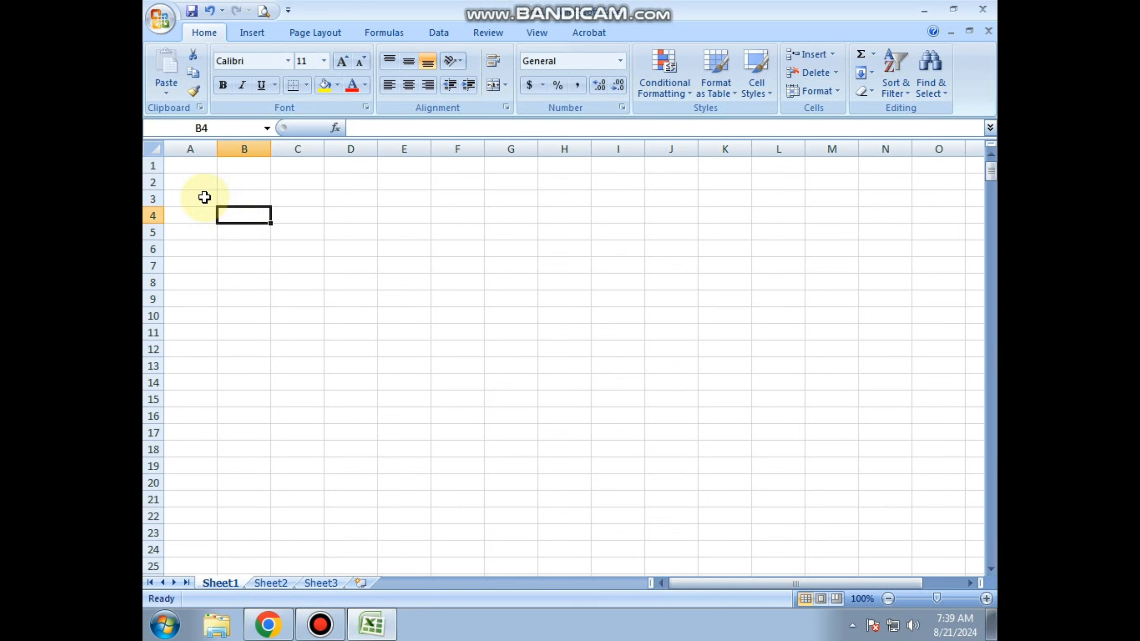
text(te)
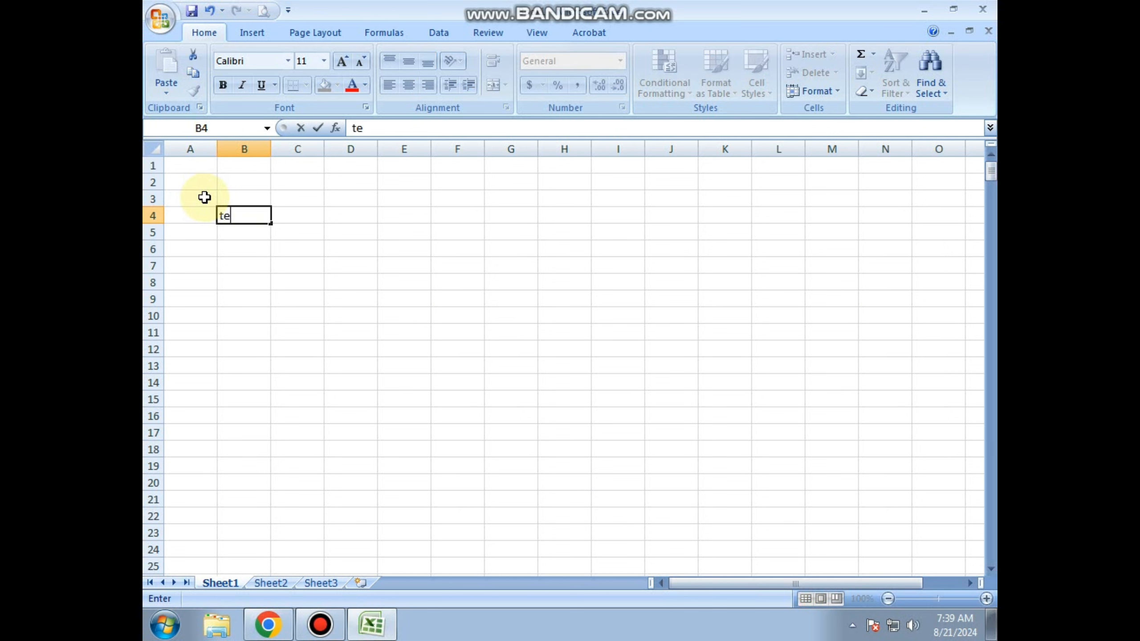
text(acher)
click(408, 196)
click(244, 216)
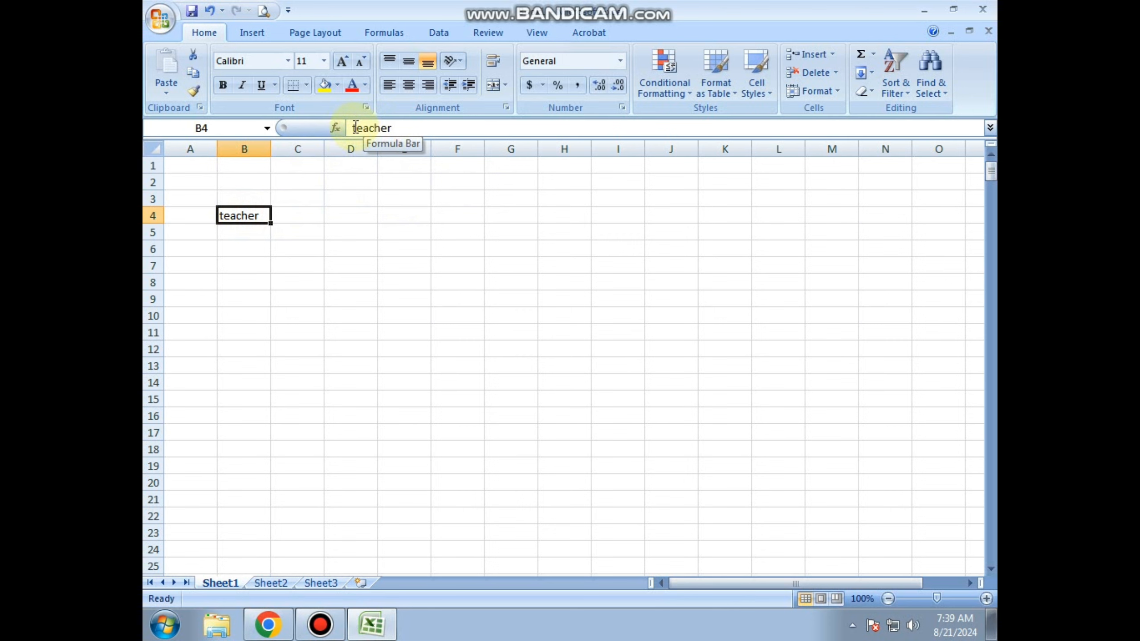
Enter the formula =2+2 in cell B7 and reselect the cell to check the formula behind it.
click(249, 265)
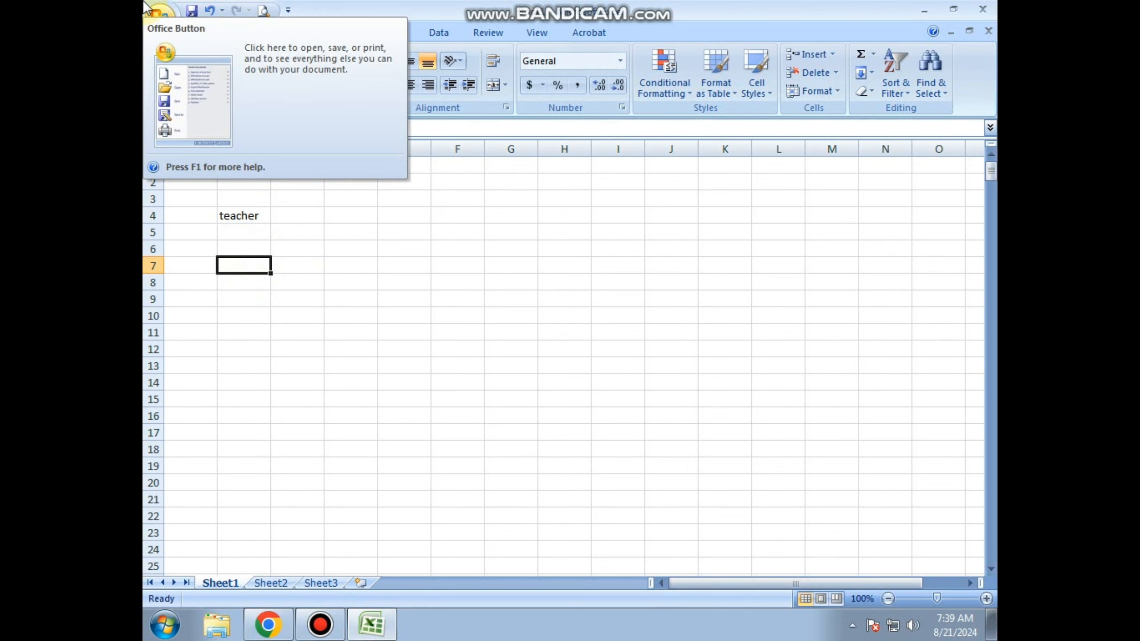
text(=)
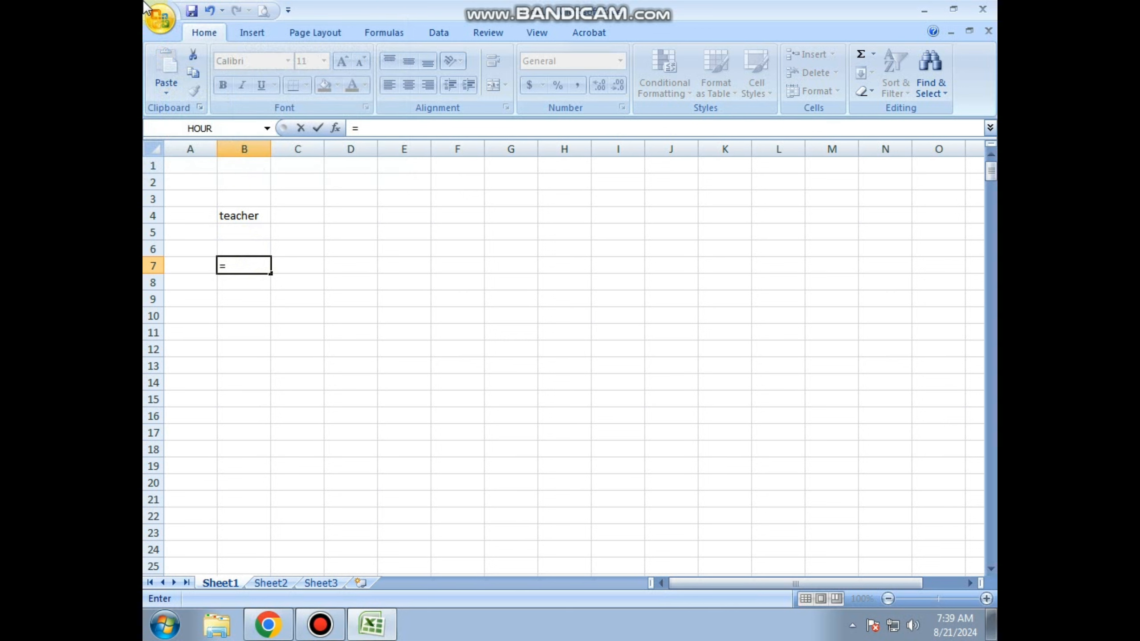
text(2+2)
key(Return)
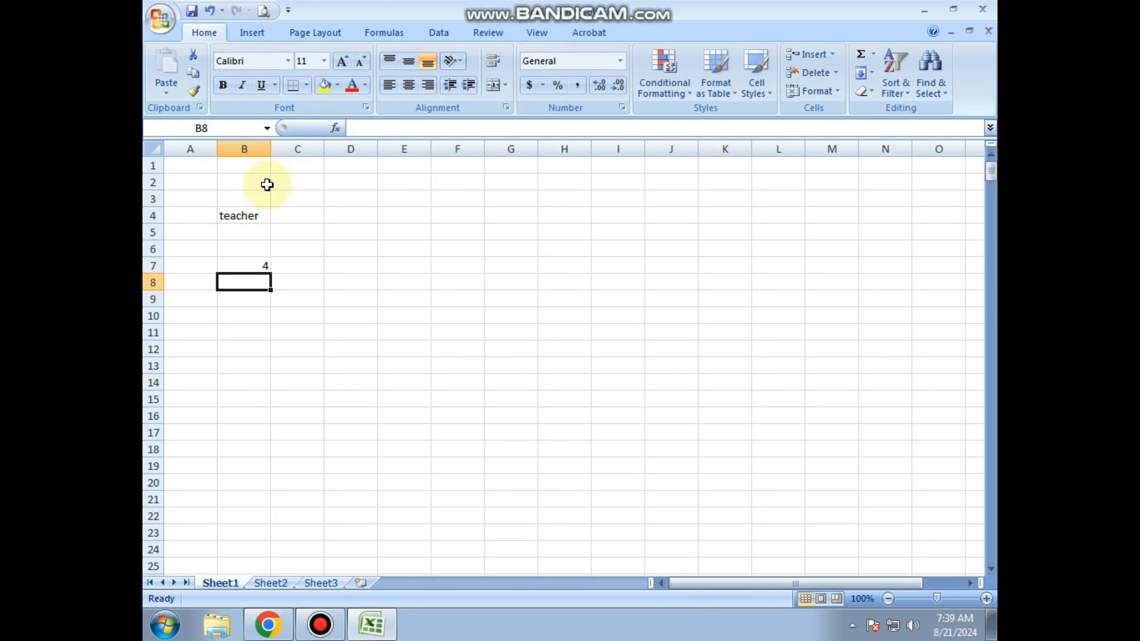
click(250, 263)
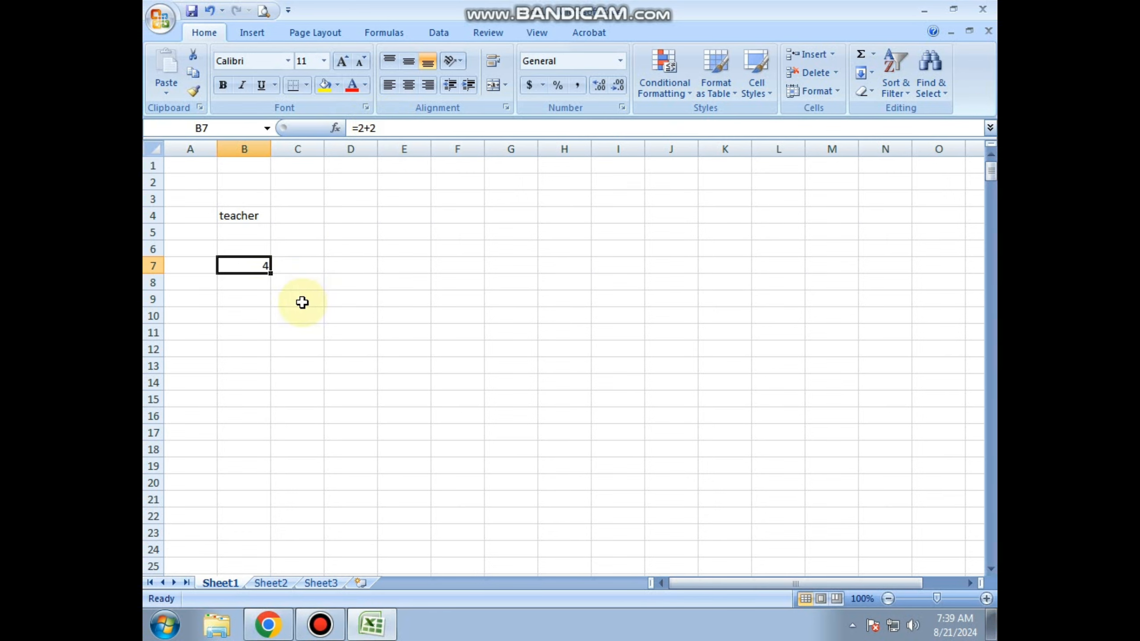
Clear the contents of the range A2:C10 and deselect it.
drag(305, 314, 210, 176)
key(Delete)
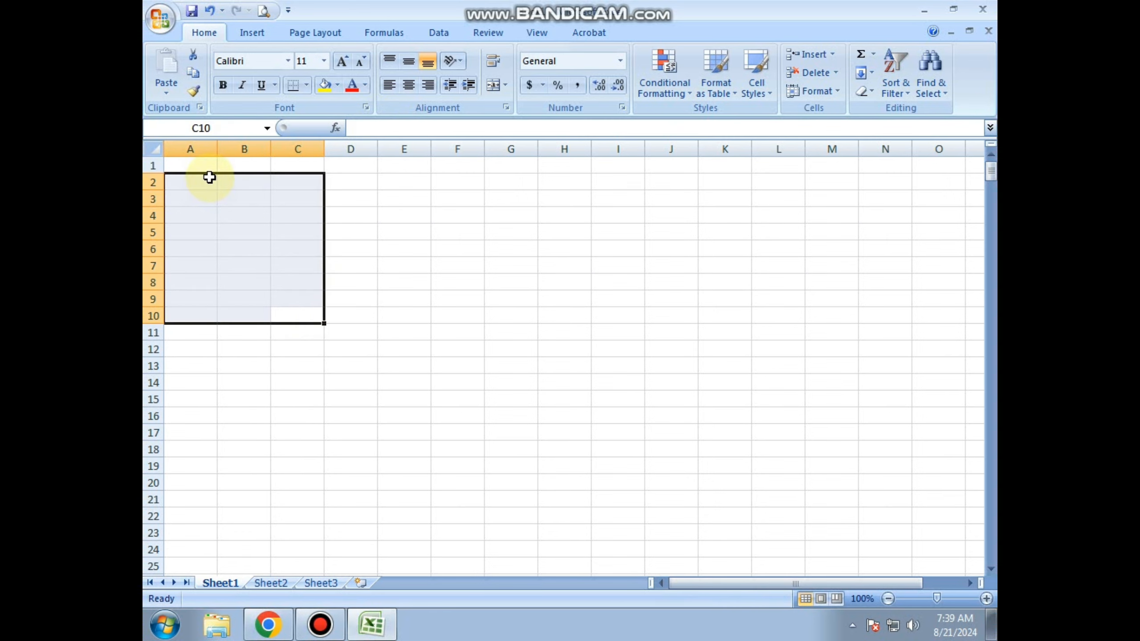
click(344, 282)
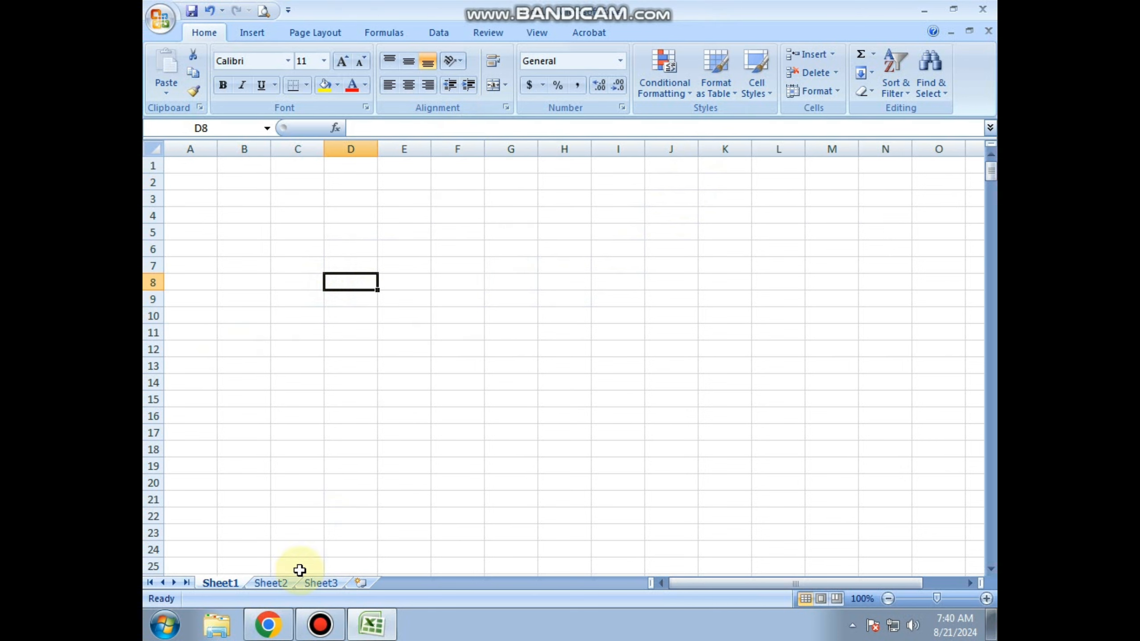
Look through the workbook's three default worksheets, Sheet1, Sheet2 and Sheet3.
click(231, 583)
click(266, 584)
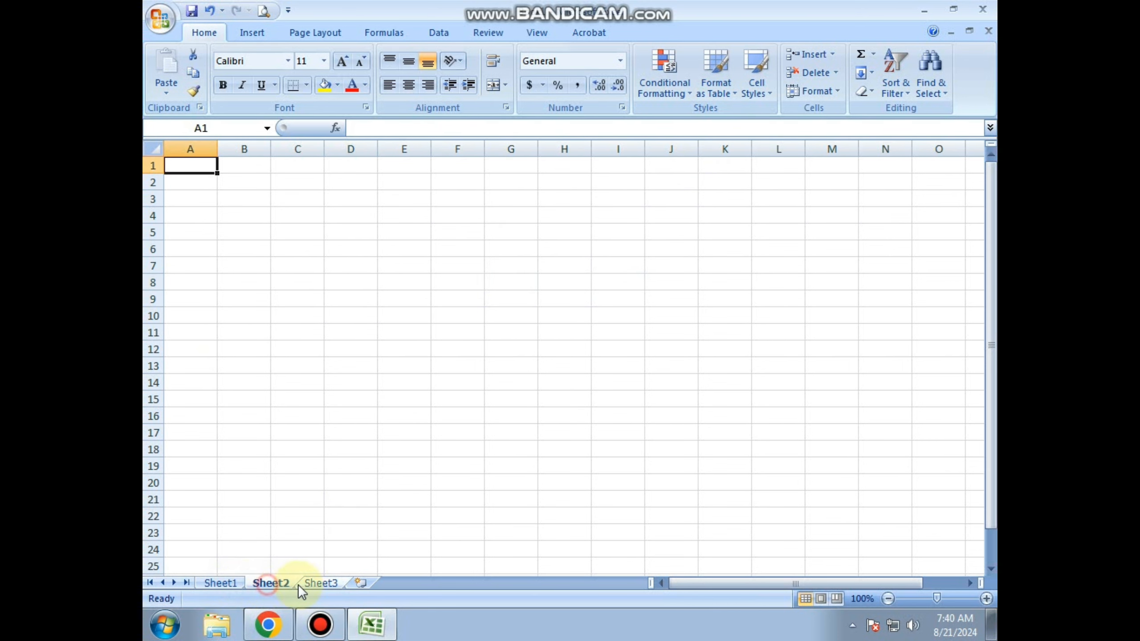
click(315, 583)
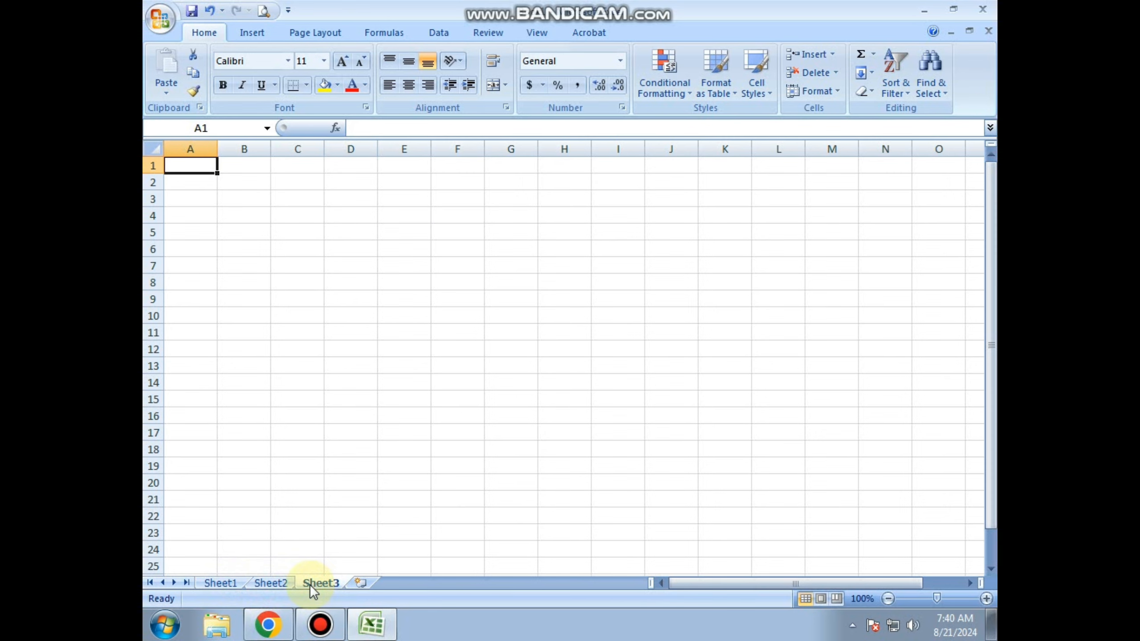
Insert two new worksheets into the workbook, one after the last sheet and another before that new one.
click(362, 582)
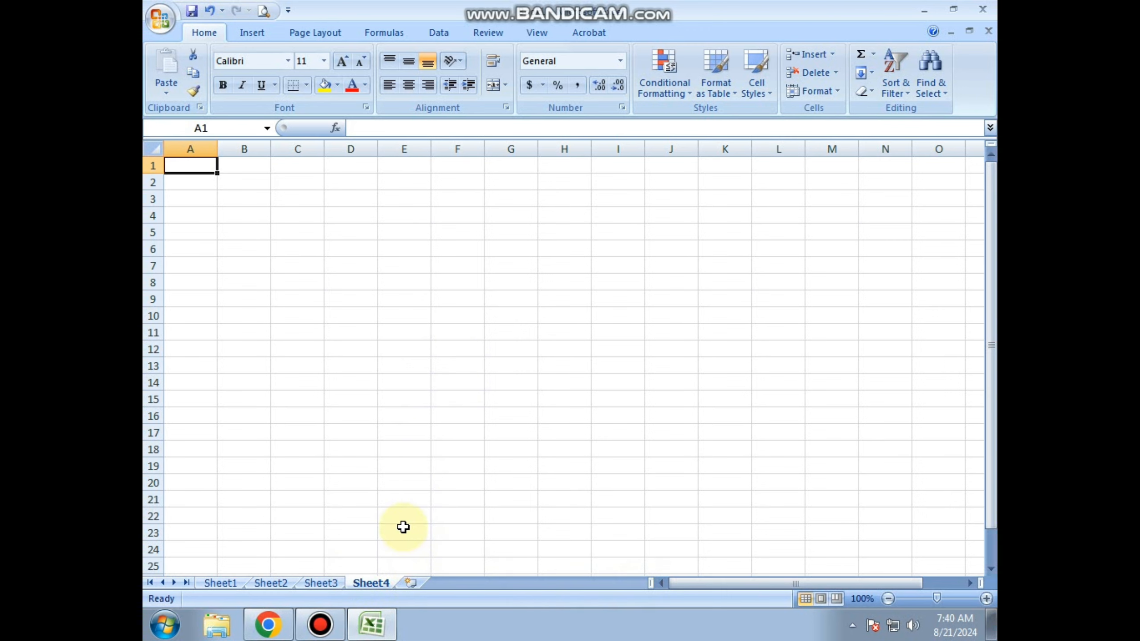
key(shift+F11)
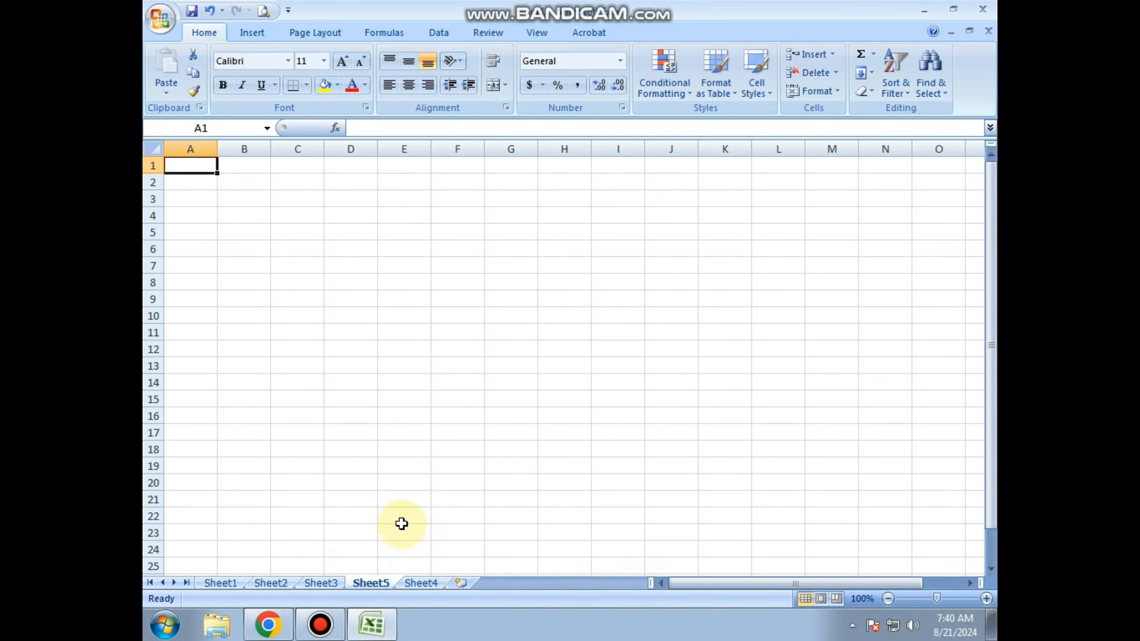
Enter the Excel file extension .xlsx in cell A2 of the most recently inserted worksheet.
click(187, 181)
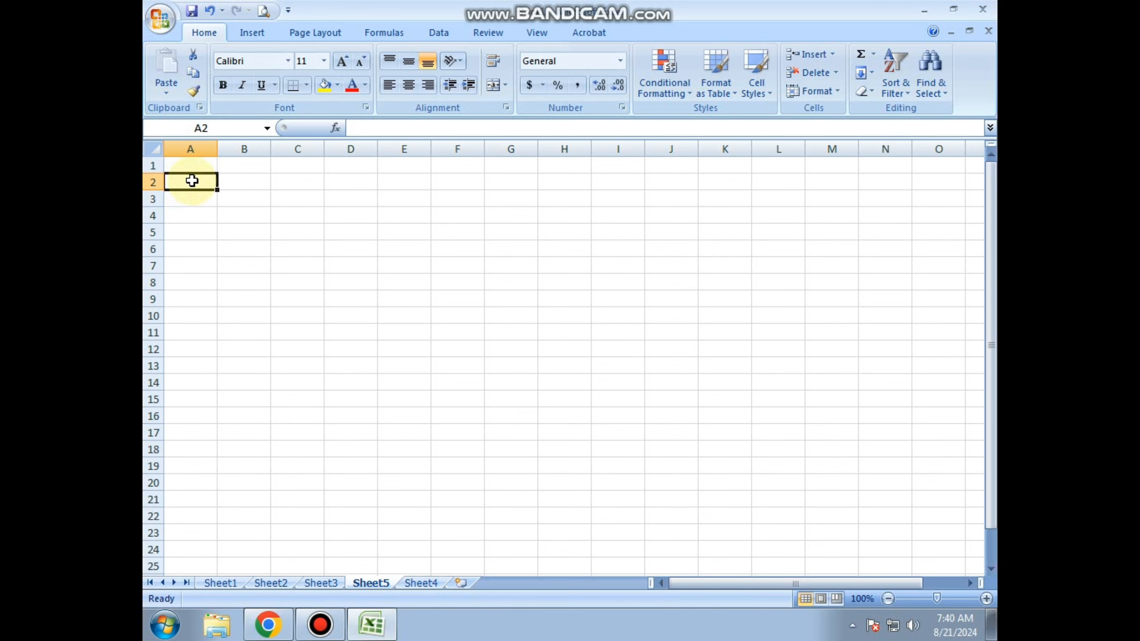
text(.)
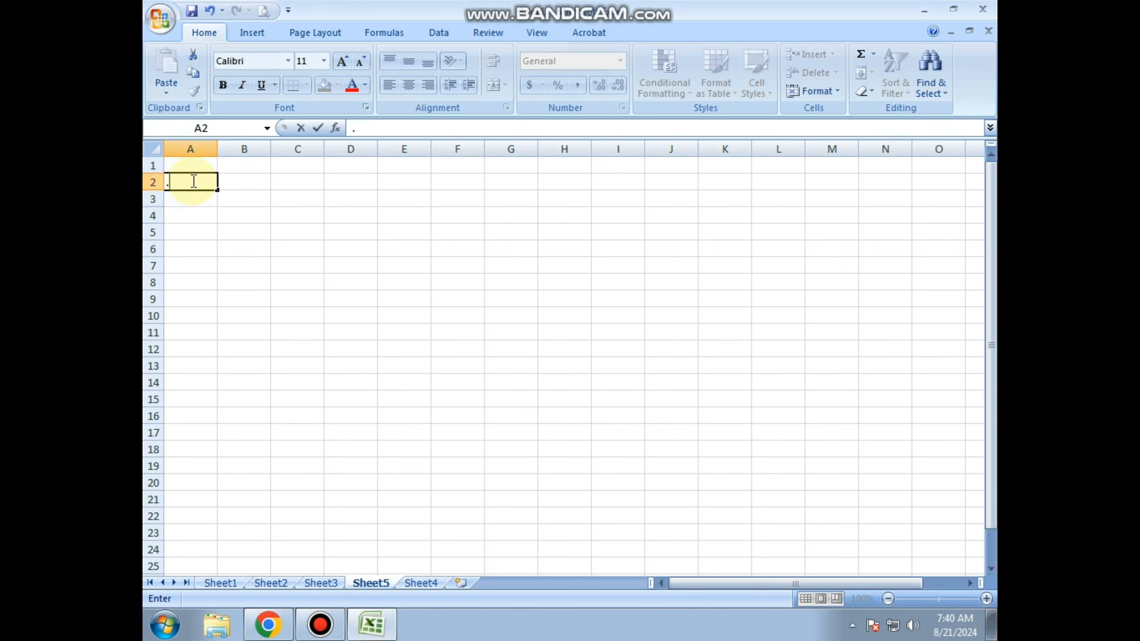
text(xlsx)
key(Return)
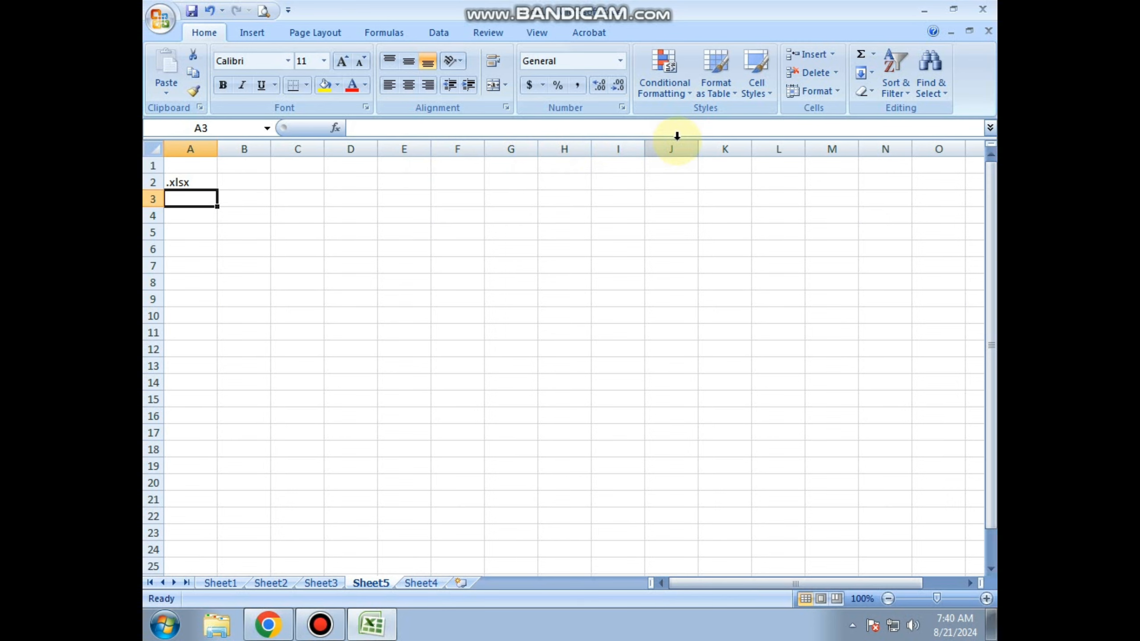
Browse the worksheet's columns along row 3 as far as column DA and return to column A.
key(Right)
key(Right)
key(Right)
key(Right)
key(Right)
key(Right)
key(Right)
key(Right)
key(Right)
key(Right)
key(Right)
key(Right)
key(Right)
key(Right)
key(Right)
key(Right)
key(Right)
key(Right)
key(Right)
key(Right)
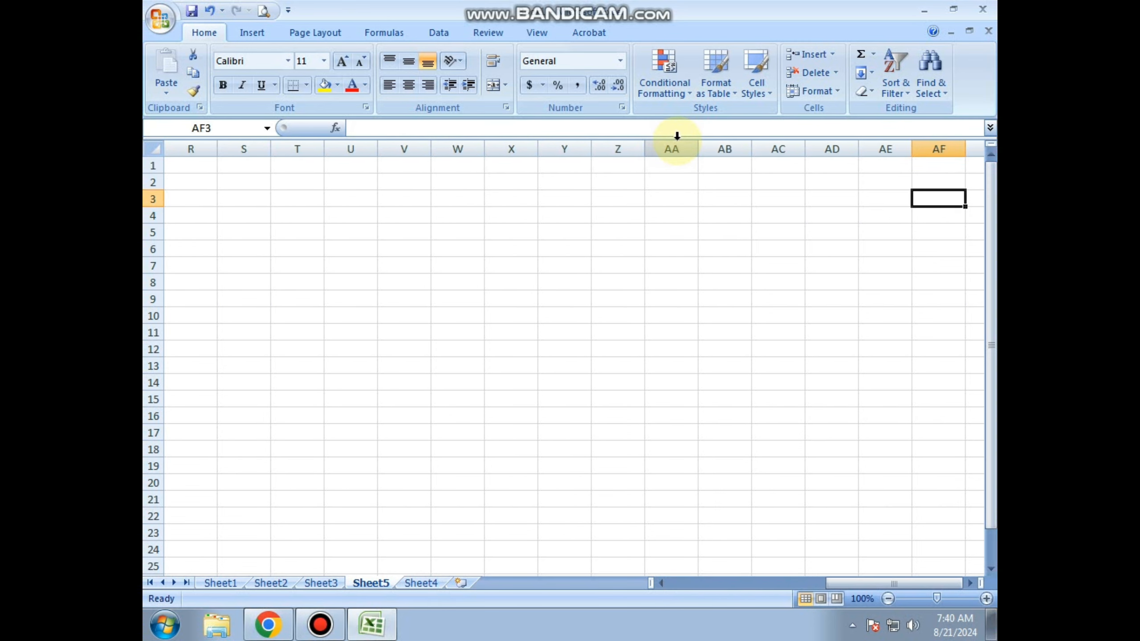
key(Right)
key(Right)
key(Right)
key(Right)
key(Right)
key(Right)
key(Right)
key(Right)
key(Right)
key(Right)
key(Right)
key(Right)
key(Right)
key(Right)
key(Right)
key(Right)
key(Right)
key(Right)
key(Right)
key(Right)
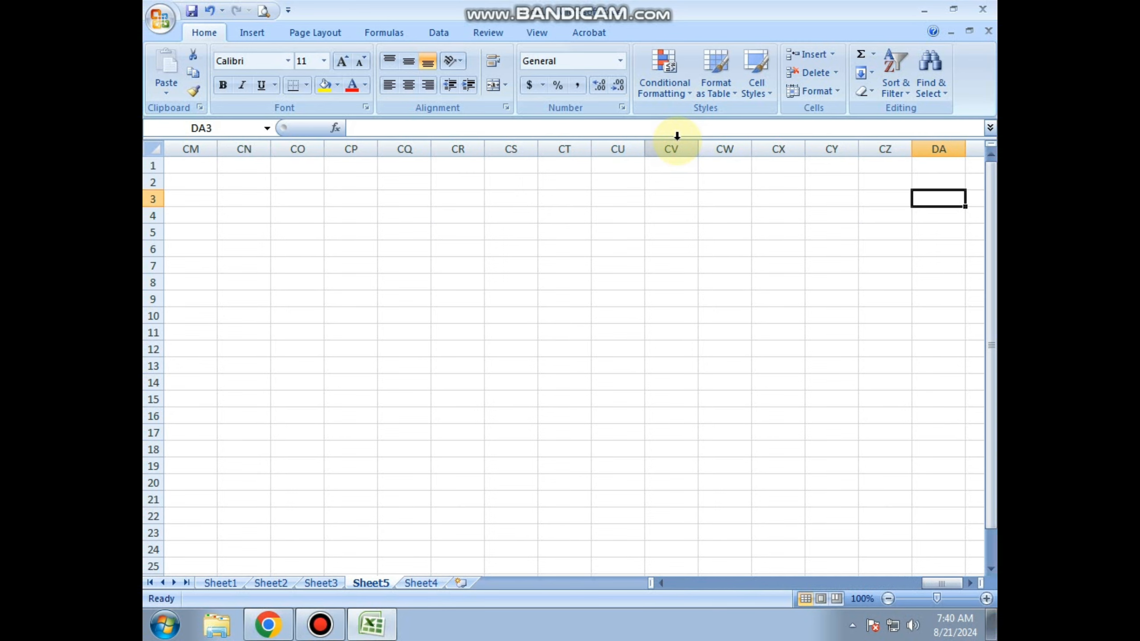
key(Left)
key(Left)
key(Left)
key(Left)
key(Left)
key(Left)
key(Left)
key(Left)
key(Left)
key(Left)
key(Left)
key(Left)
key(Left)
key(Left)
key(Left)
key(Left)
key(Left)
key(Left)
key(Left)
key(Left)
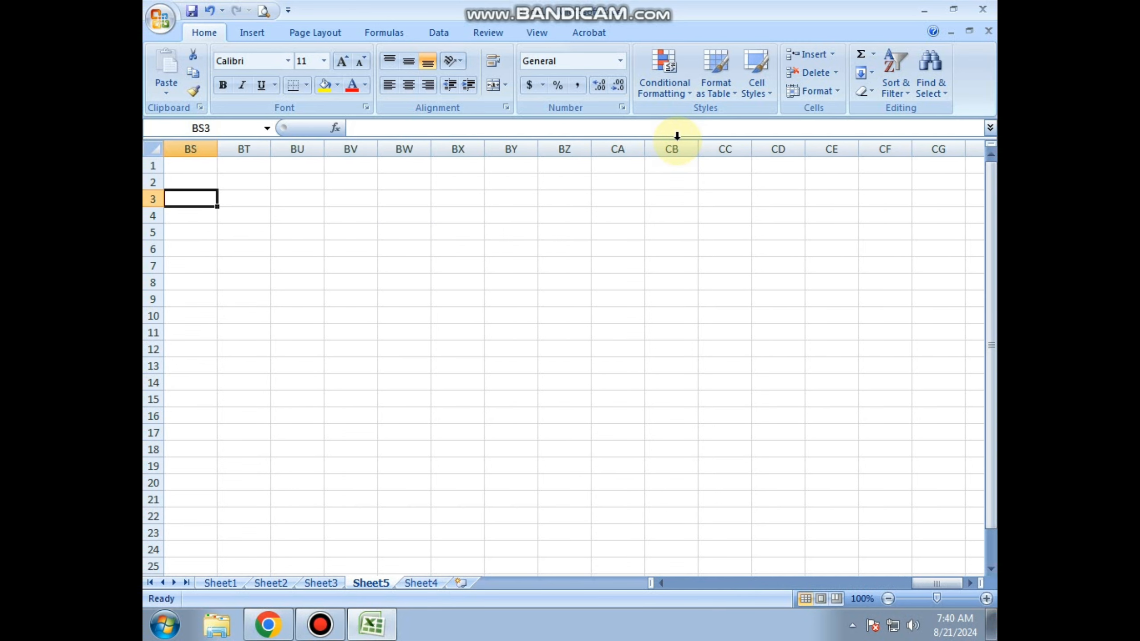
key(Left)
key(Left)
key(Left)
key(Left)
key(Left)
key(Left)
key(Left)
key(Left)
key(Left)
key(Left)
key(Left)
key(Left)
key(Left)
key(Left)
key(Left)
key(Left)
key(Left)
key(Left)
key(Left)
key(Left)
Browse the worksheet's rows down column A as far as row 83 and return to cell A1.
key(Down)
key(Down)
key(Down)
key(Down)
key(Down)
key(Down)
key(Down)
key(Down)
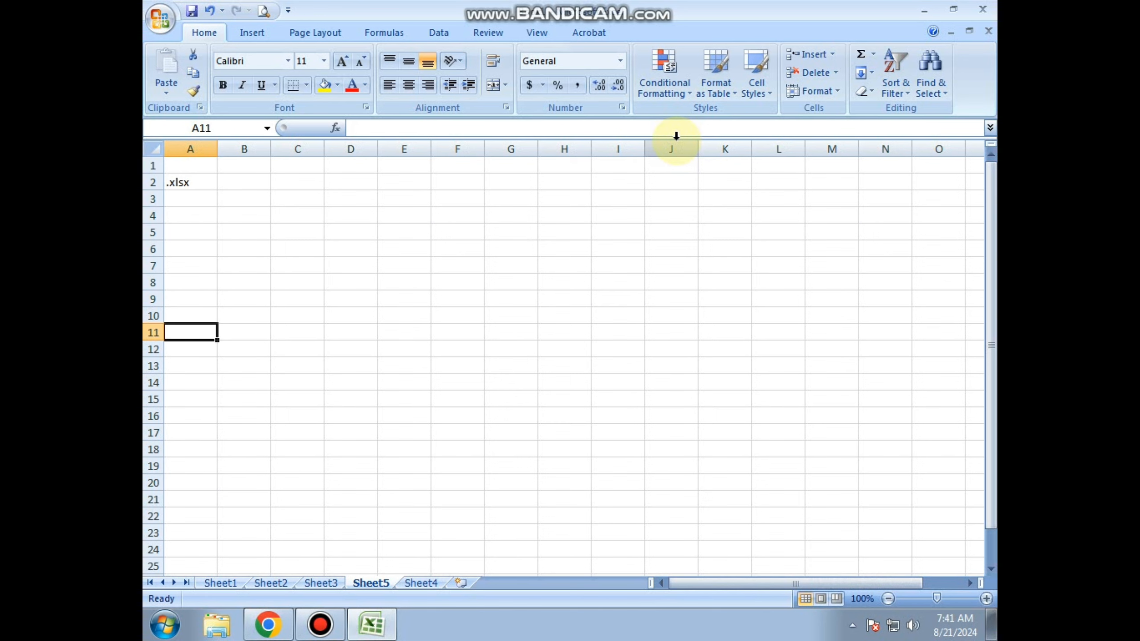
key(Down)
key(Down)
key(Down)
key(Down)
key(Down)
key(Down)
key(Down)
key(Down)
key(Down)
key(Down)
key(Down)
key(Down)
key(Down)
key(Down)
key(Down)
key(Down)
key(Down)
key(Down)
key(Down)
key(Down)
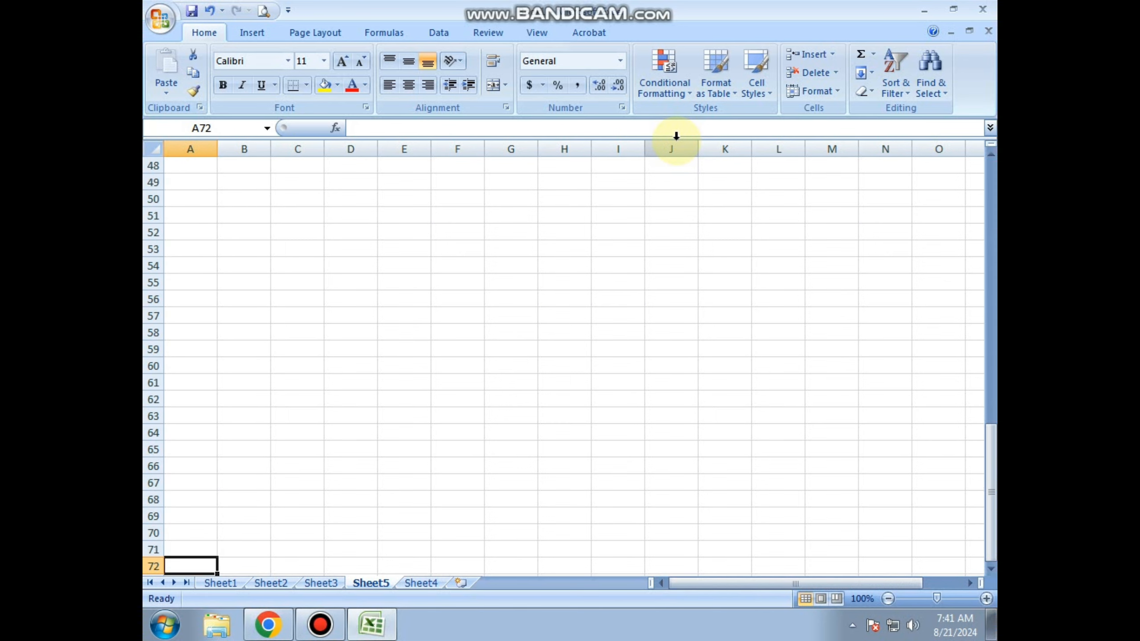
key(Down)
key(Down)
key(Down)
key(Down)
key(Down)
key(Down)
key(Down)
key(Down)
key(Down)
key(Down)
key(Down)
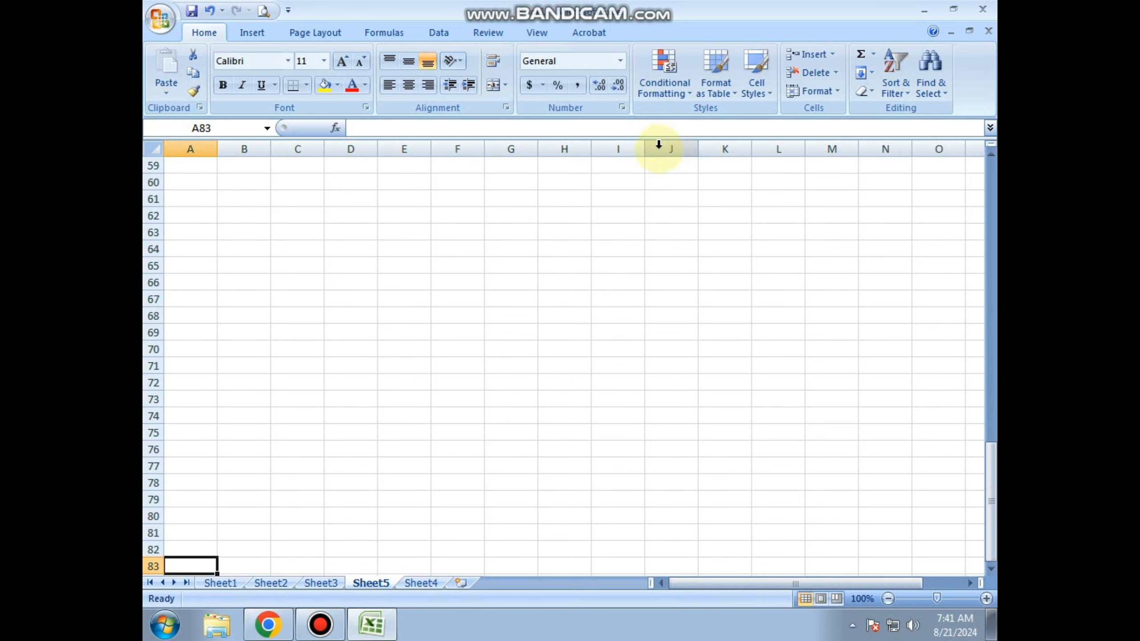
key(ctrl+Up)
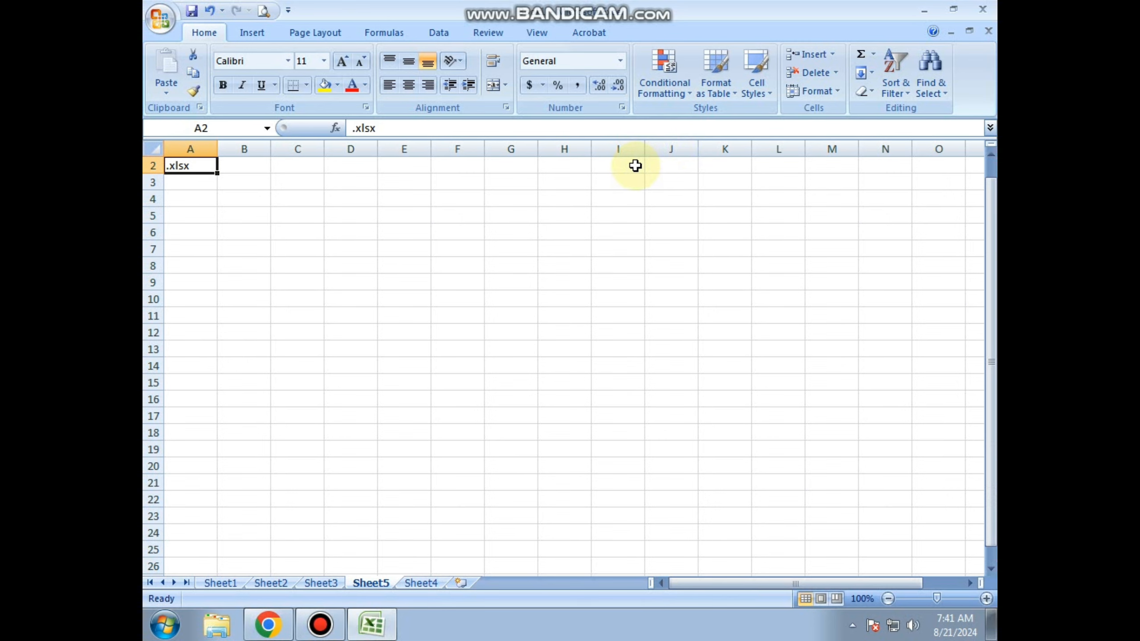
key(Up)
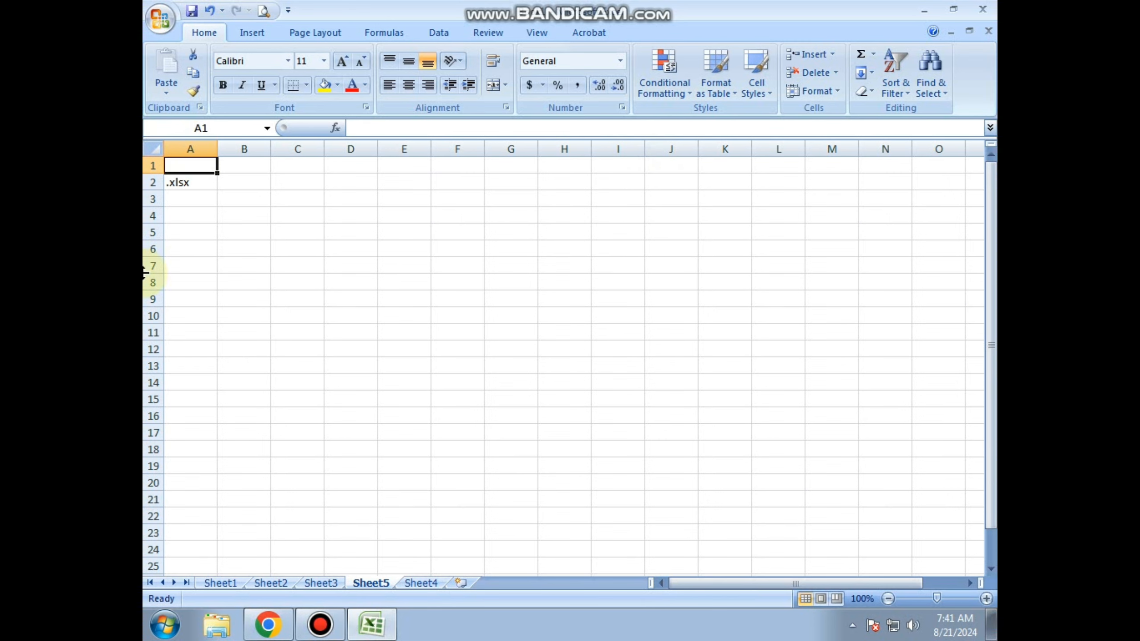
Jump to the worksheet's last column along row 3 and to its last row in column A, ending back at cell A1.
click(275, 197)
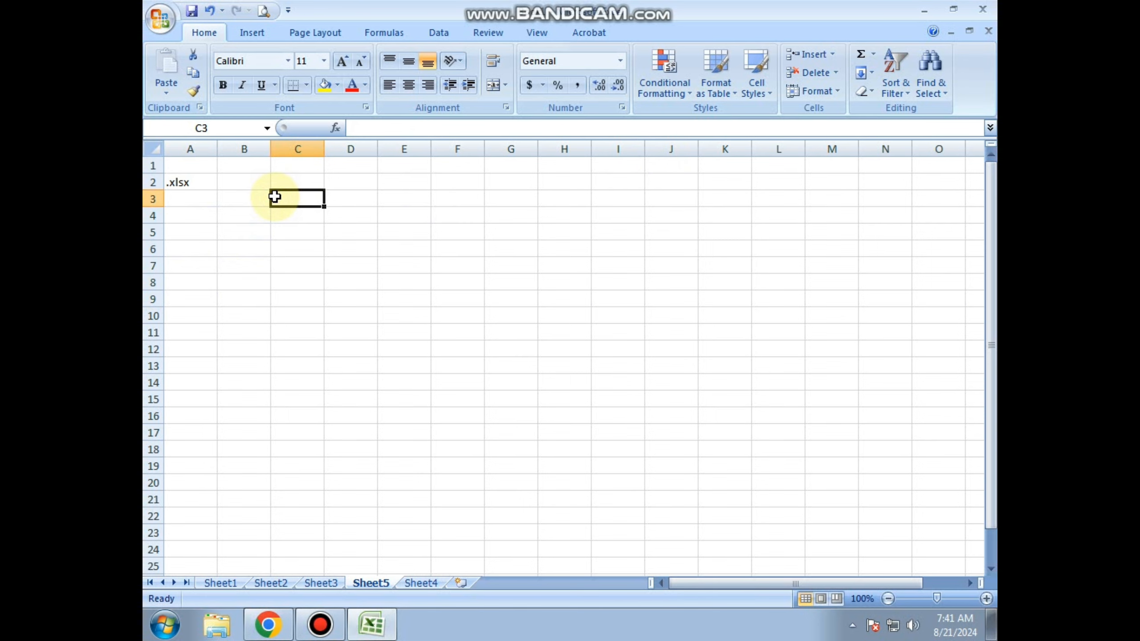
key(ctrl+Right)
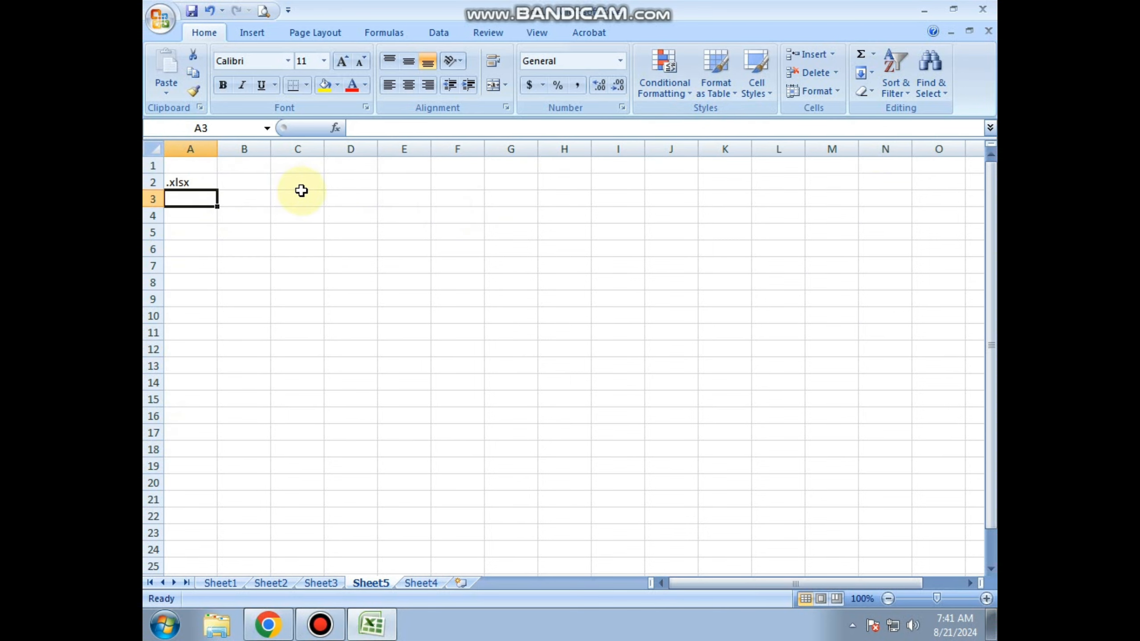
key(ctrl+Down)
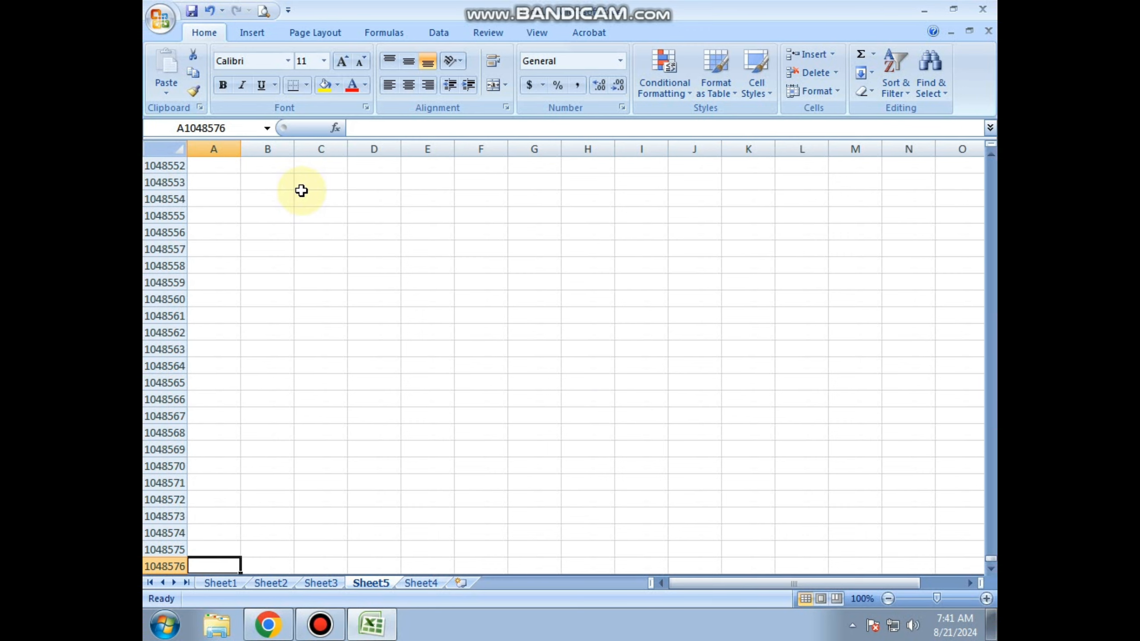
key(ctrl+Up)
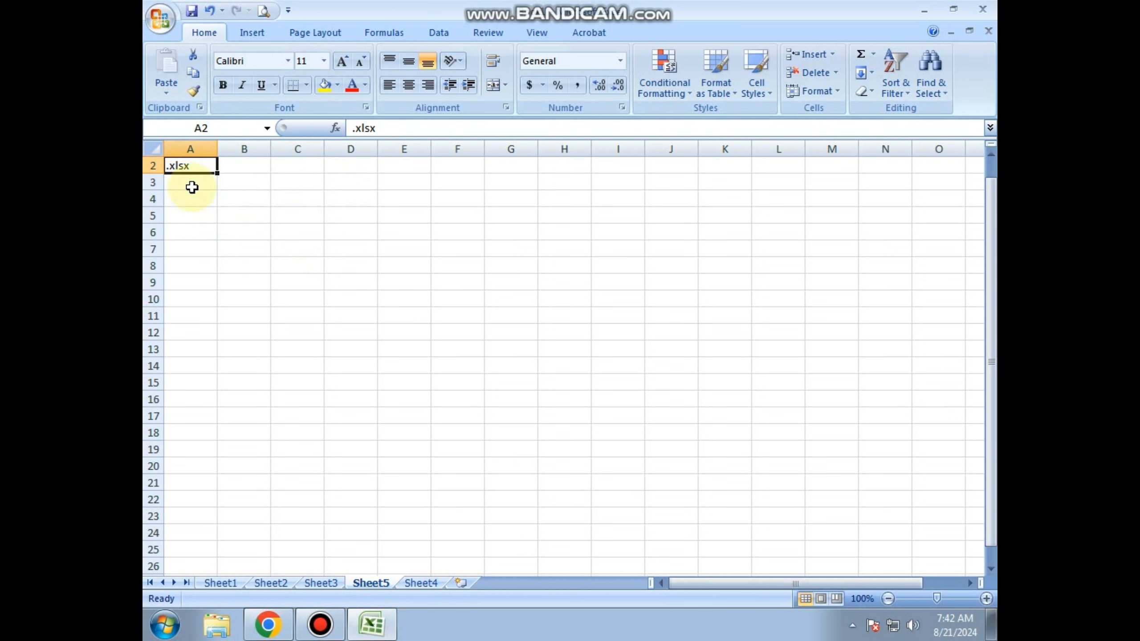
key(Up)
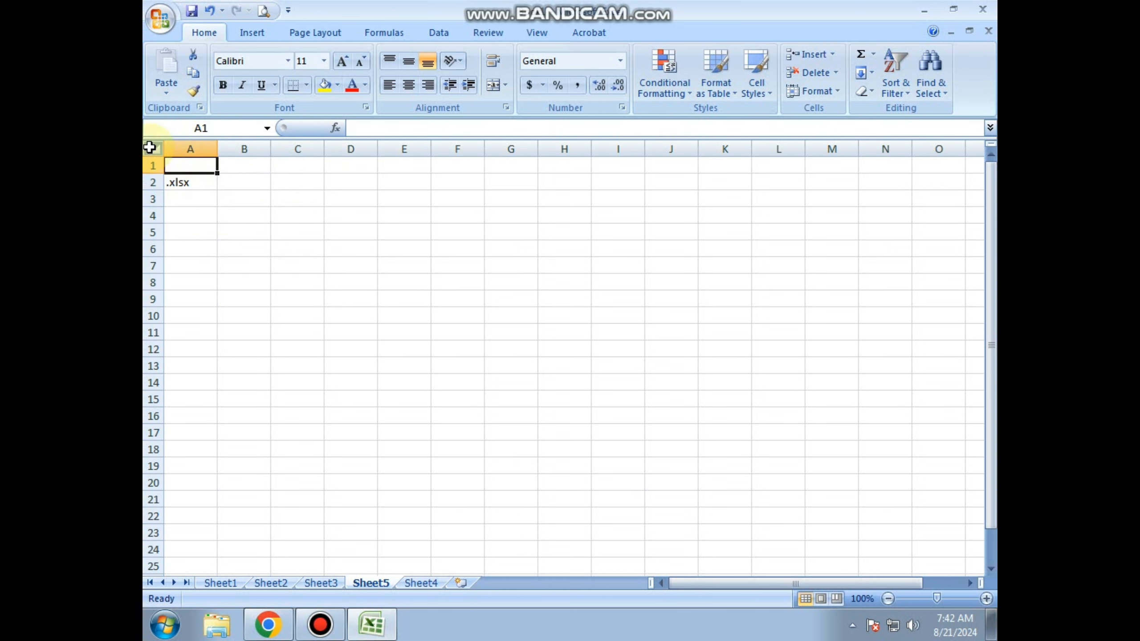
Select the entire worksheet to read its total number of rows and columns in the Name Box, and deselect it.
click(150, 147)
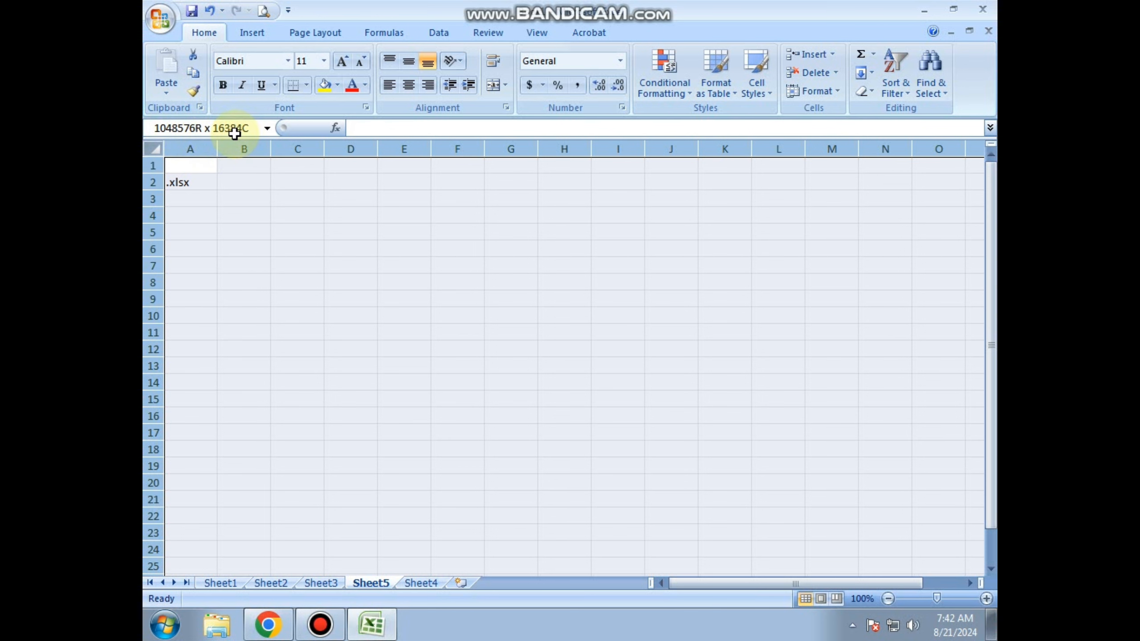
click(252, 236)
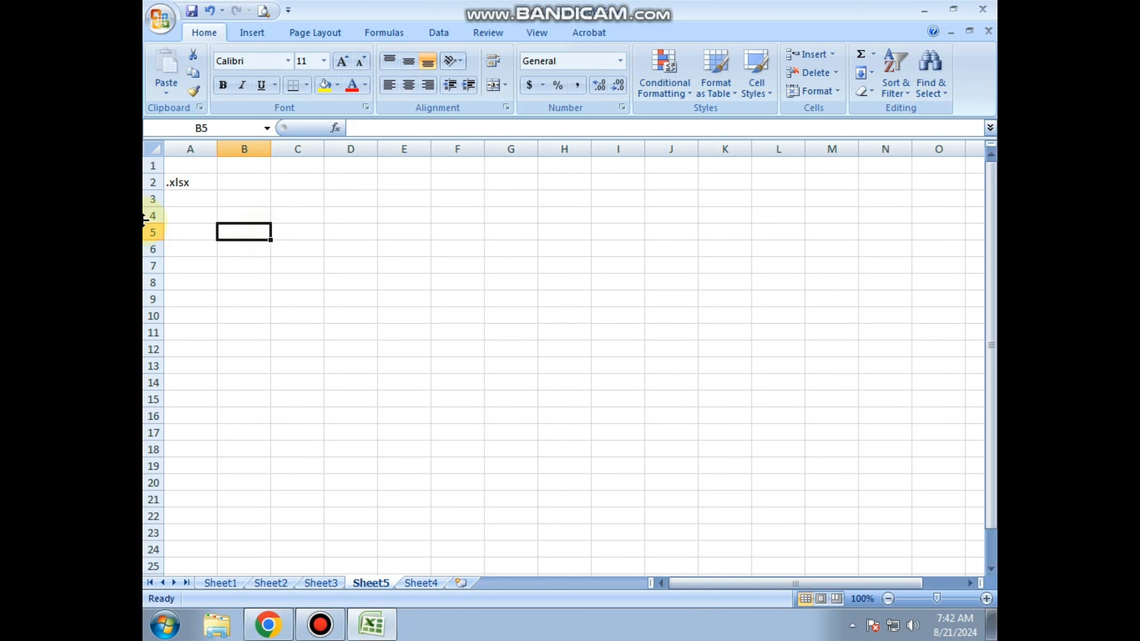
click(157, 148)
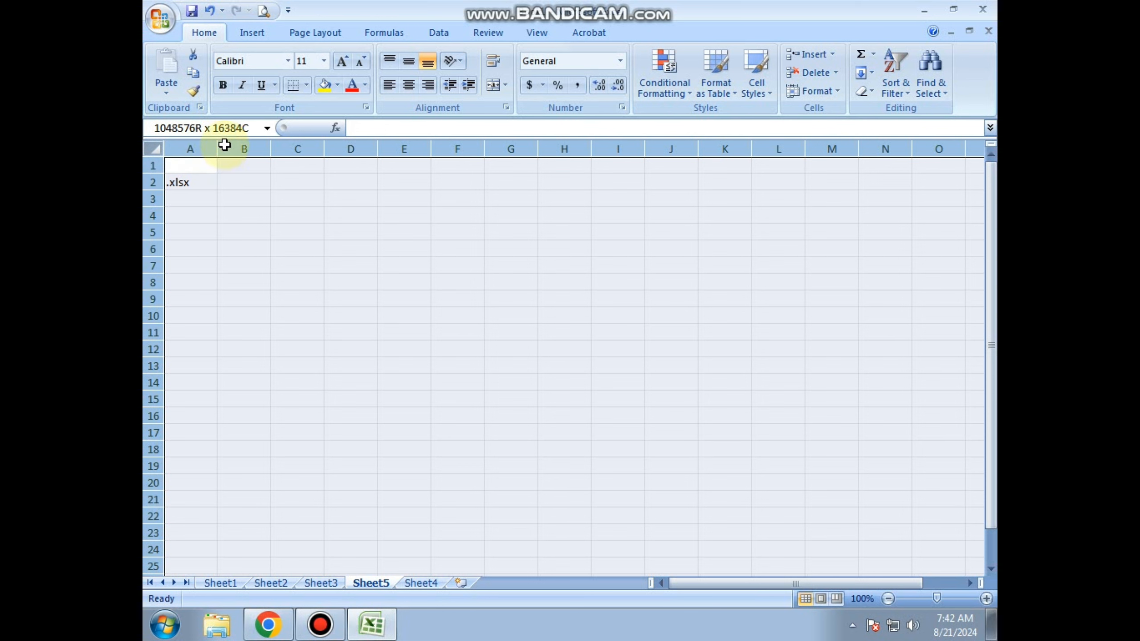
click(243, 186)
click(234, 195)
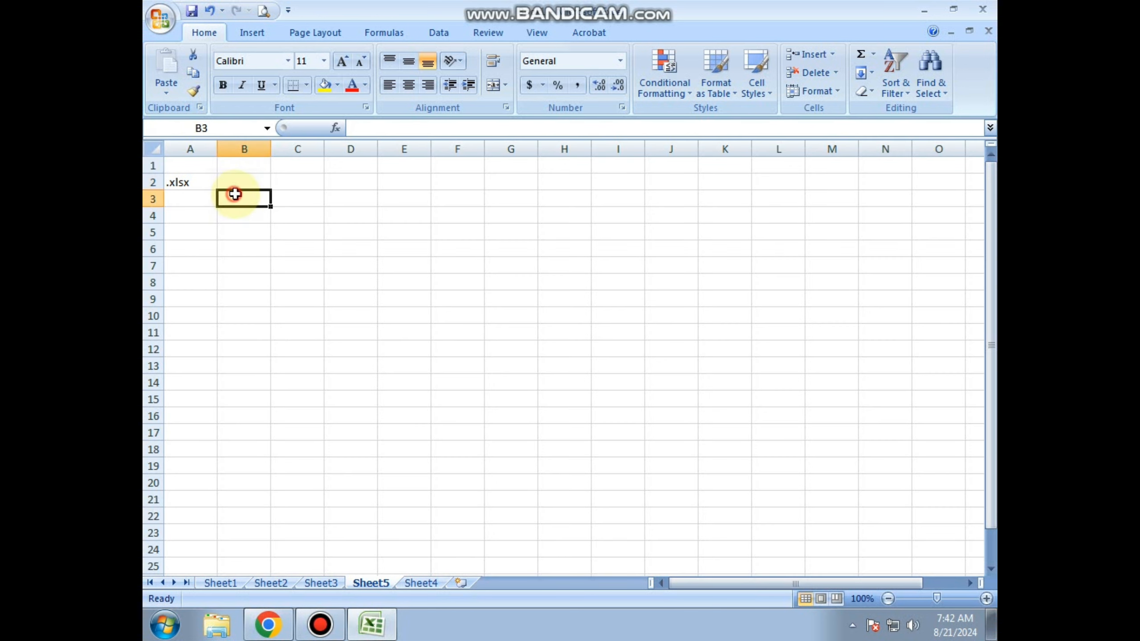
click(239, 232)
click(247, 165)
click(250, 226)
click(218, 225)
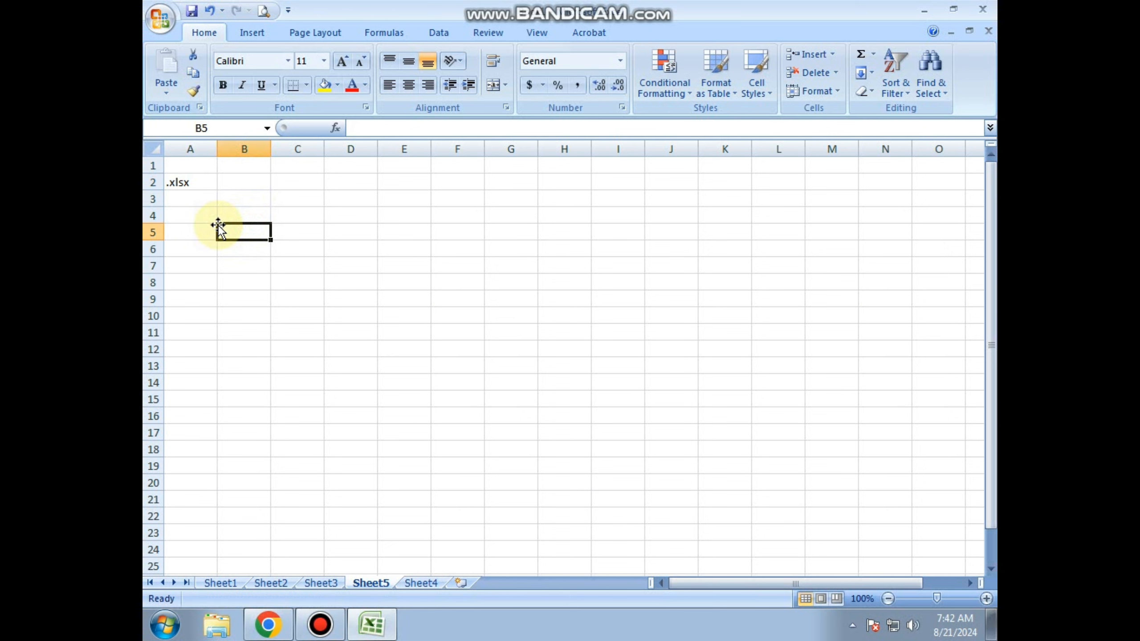
click(239, 196)
click(194, 193)
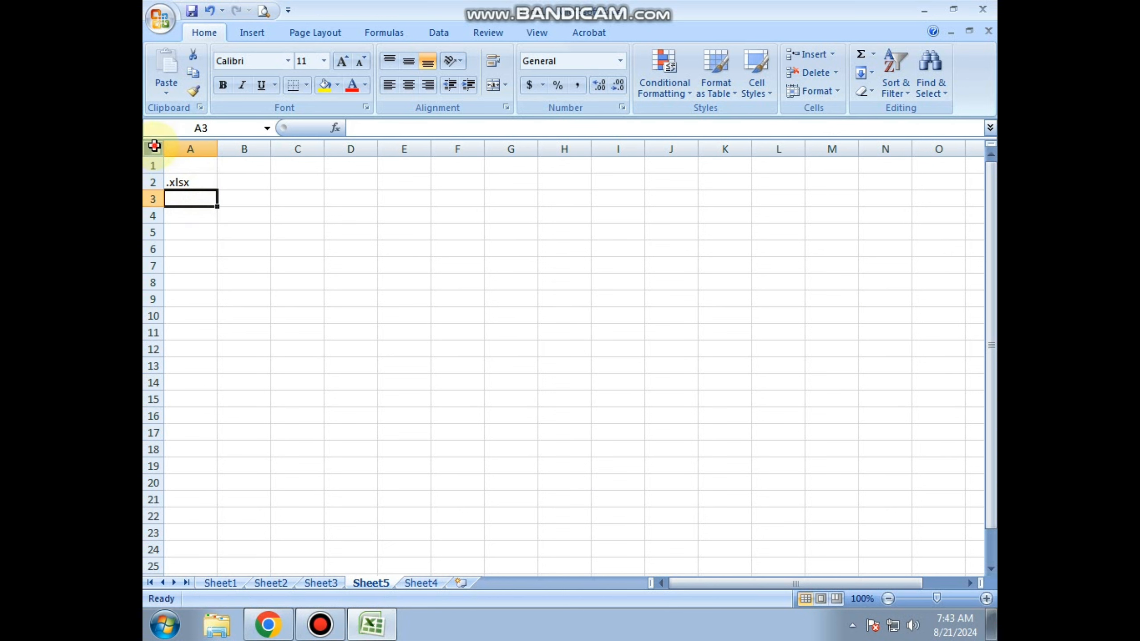
Clear the contents of the entire worksheet and select cell A2.
click(152, 148)
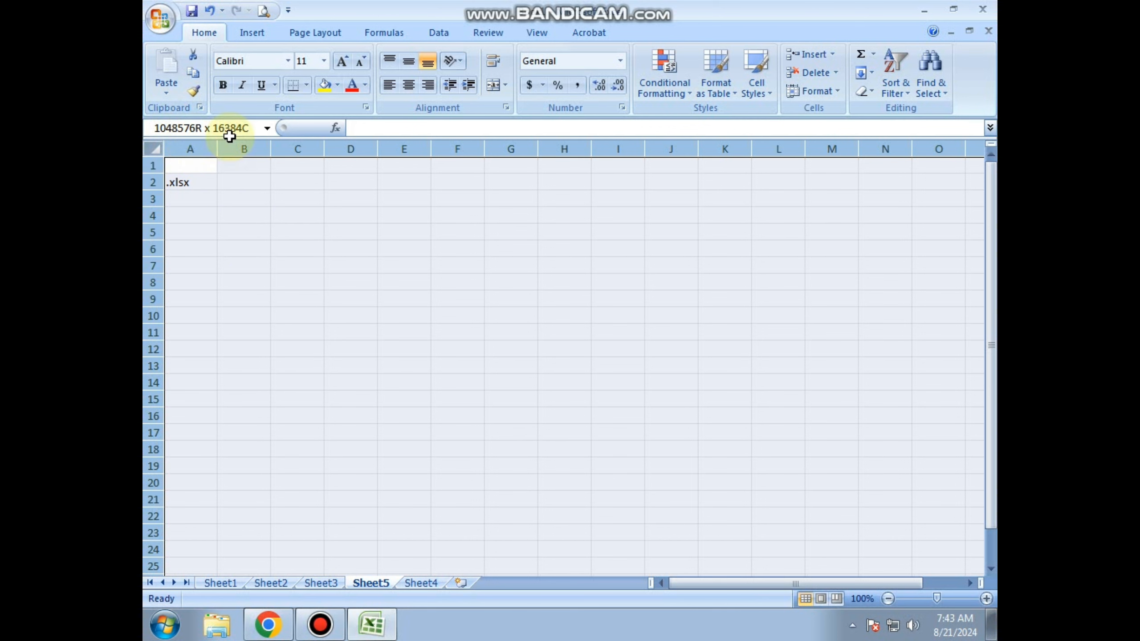
key(Delete)
click(188, 186)
key(End)
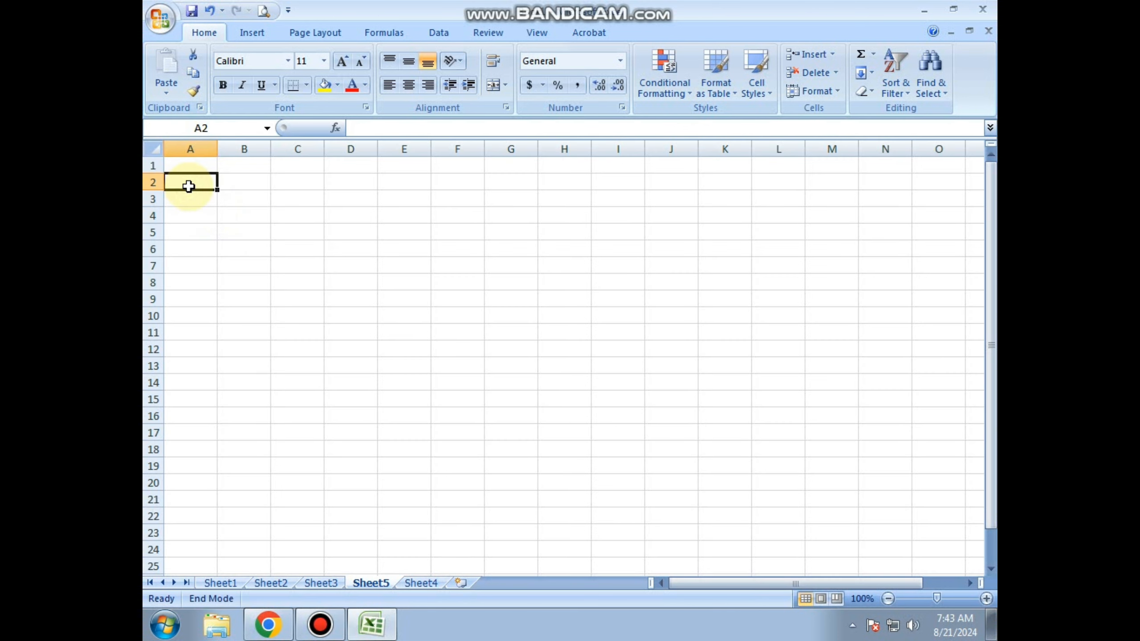
Enter the number 20 in cell A2.
click(186, 201)
click(191, 186)
text(20)
key(Return)
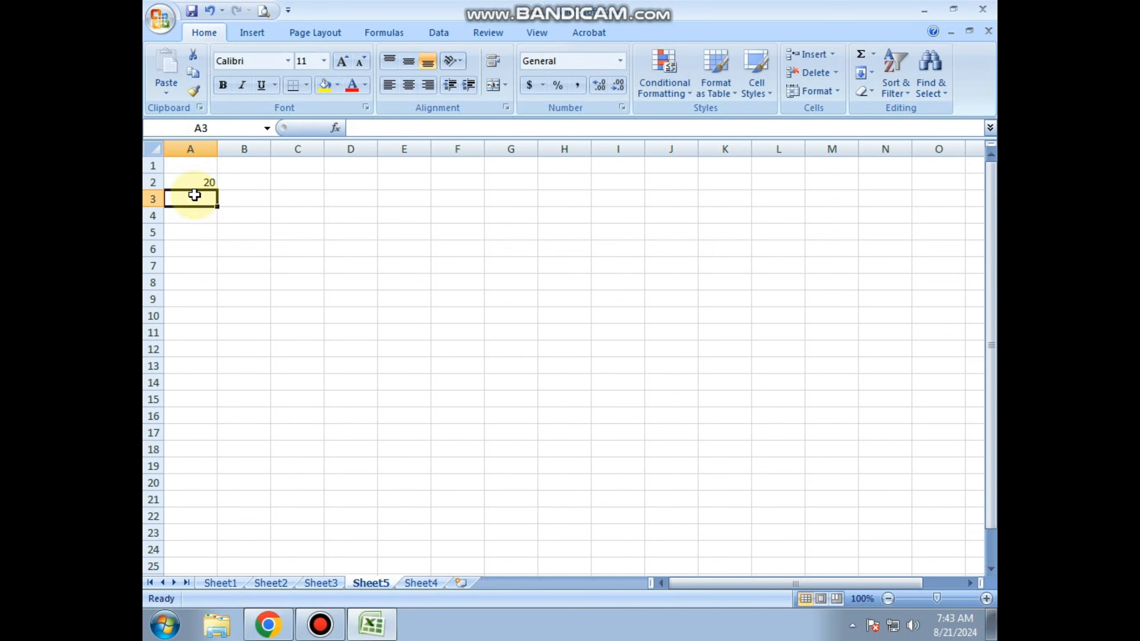
Select the range A3:A16 below the entered number and return to cell A2.
key(Up)
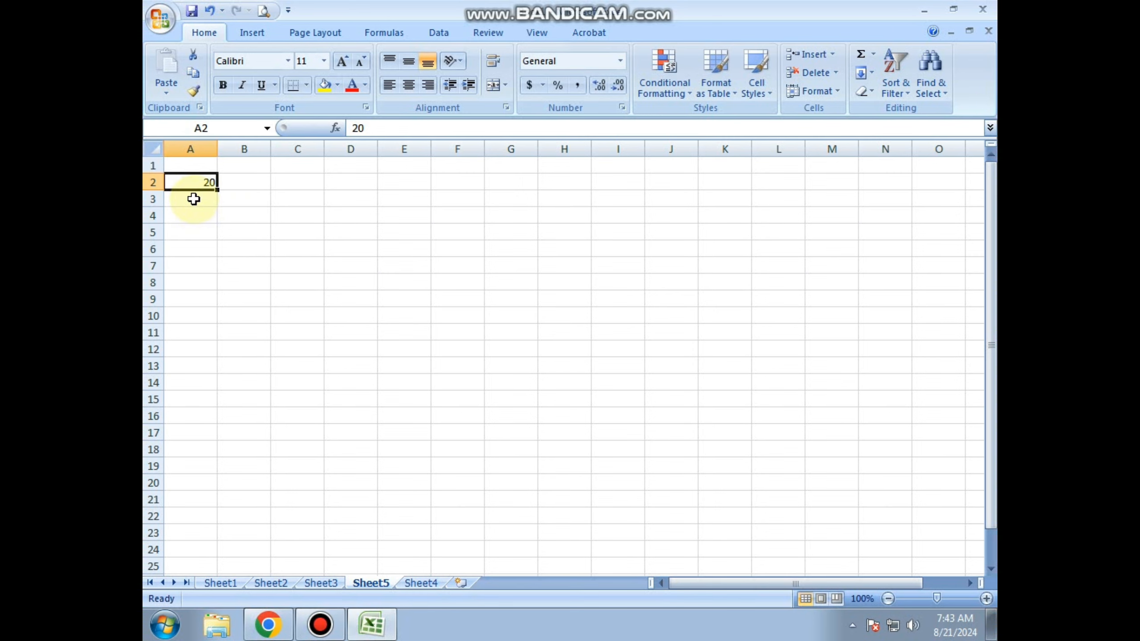
drag(193, 199, 191, 415)
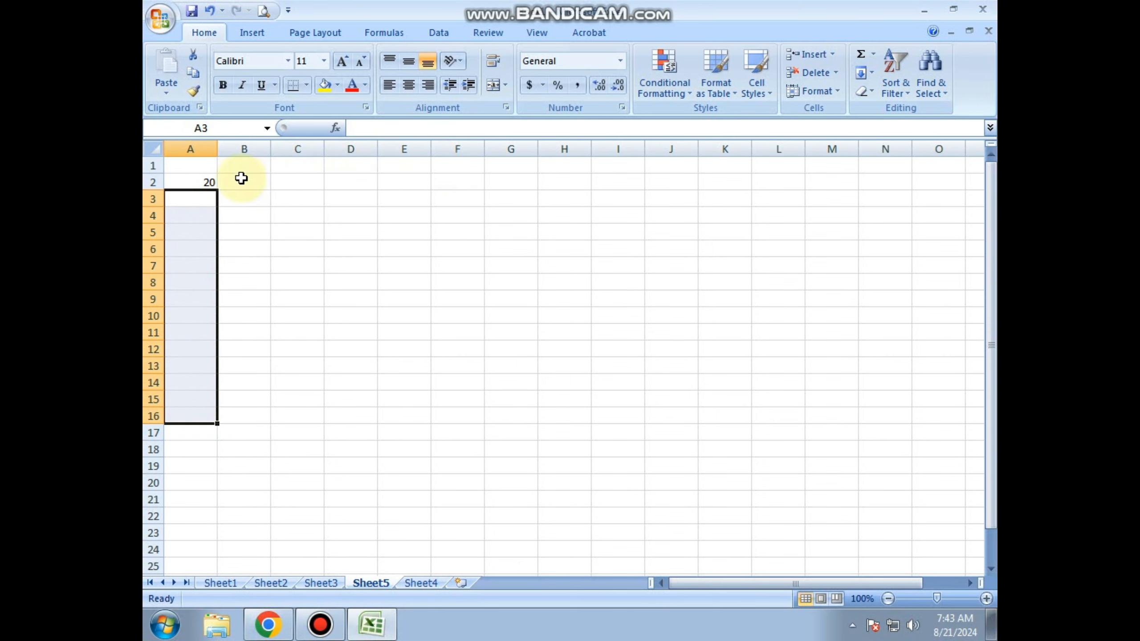
click(194, 181)
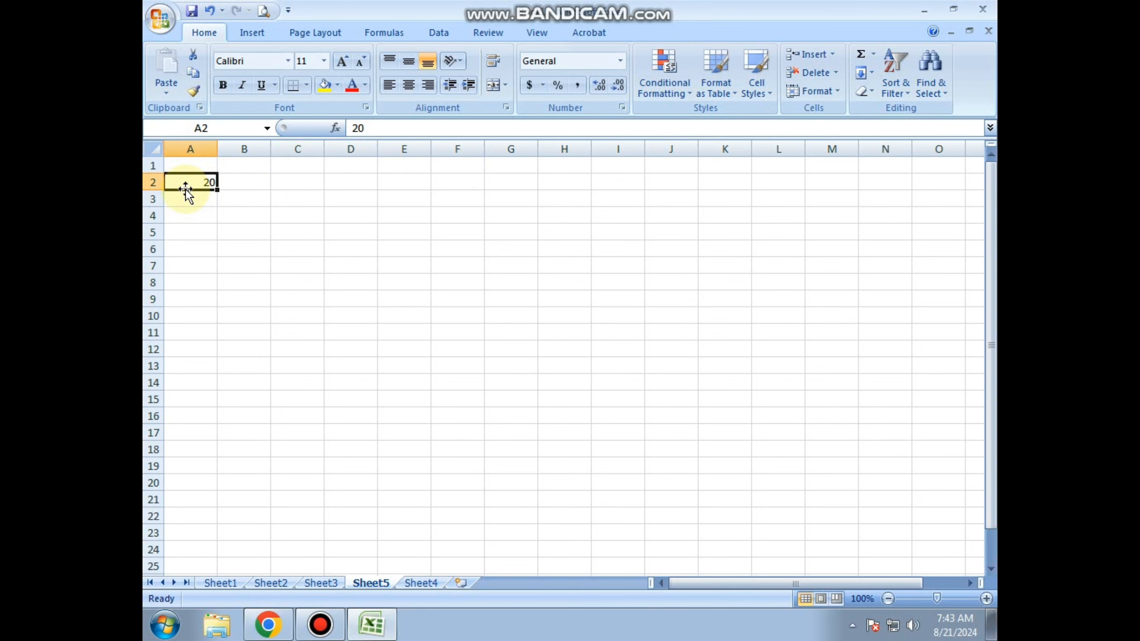
Move the value 20 from cell A2 to A1 and fill it down through cell A20.
drag(185, 189, 185, 168)
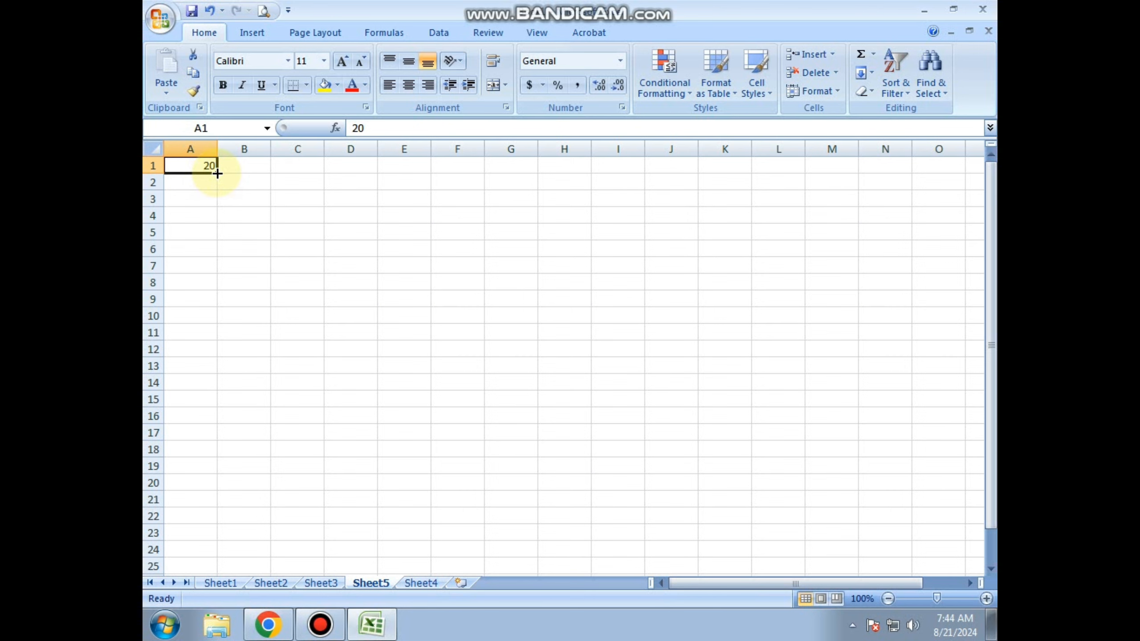
drag(218, 173, 207, 484)
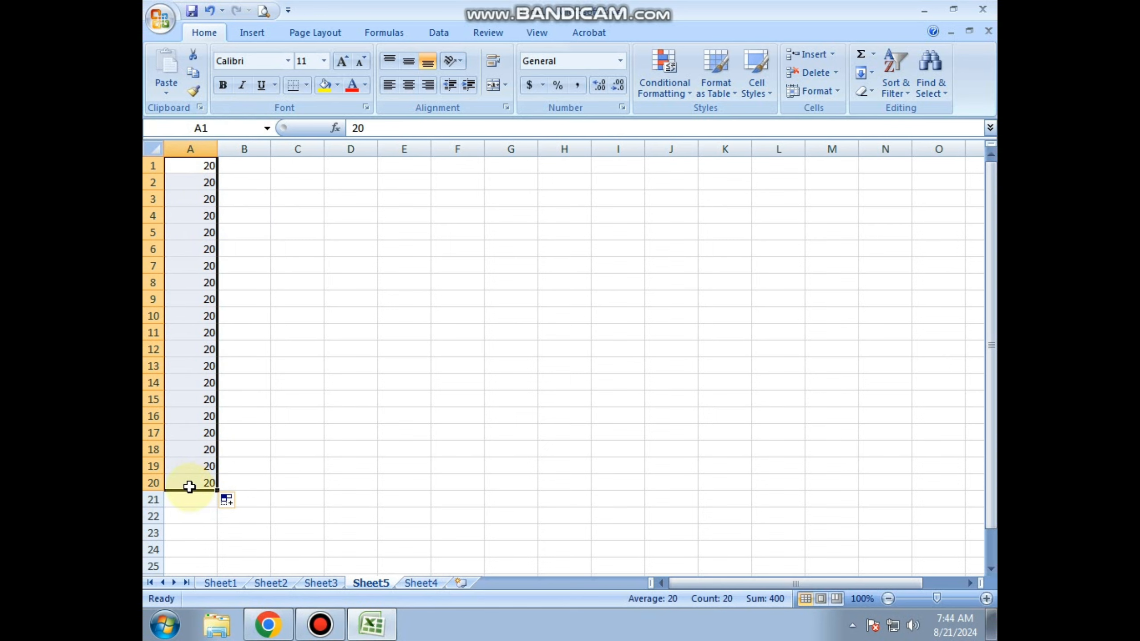
click(272, 315)
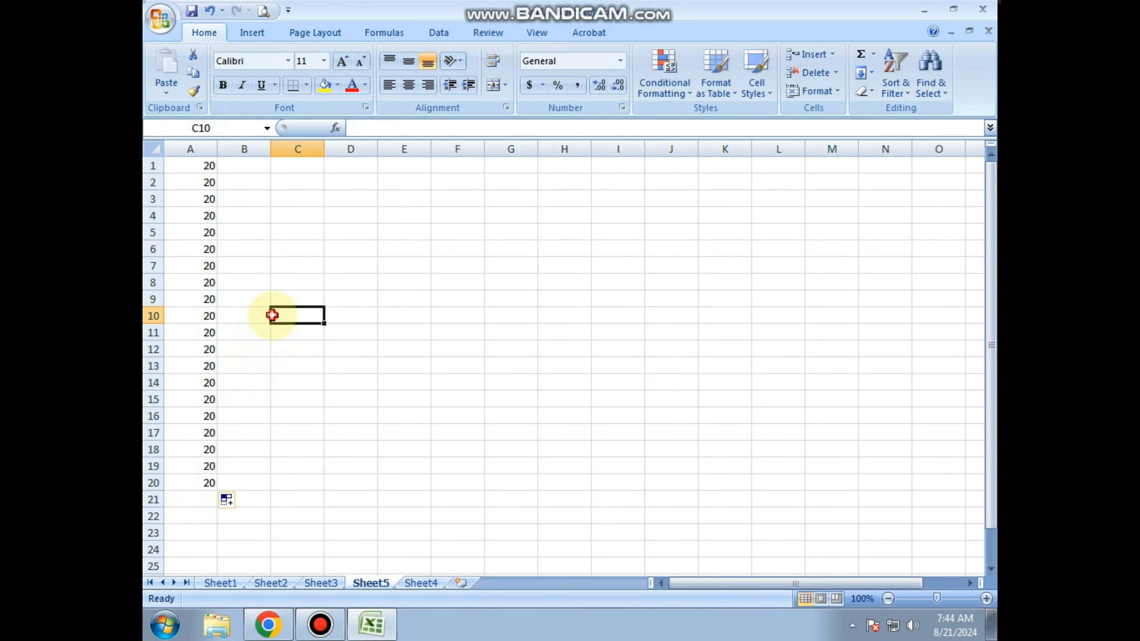
Enter 1 in cell B1 and 2 in cell B2 as the start of a number series.
click(263, 189)
key(Up)
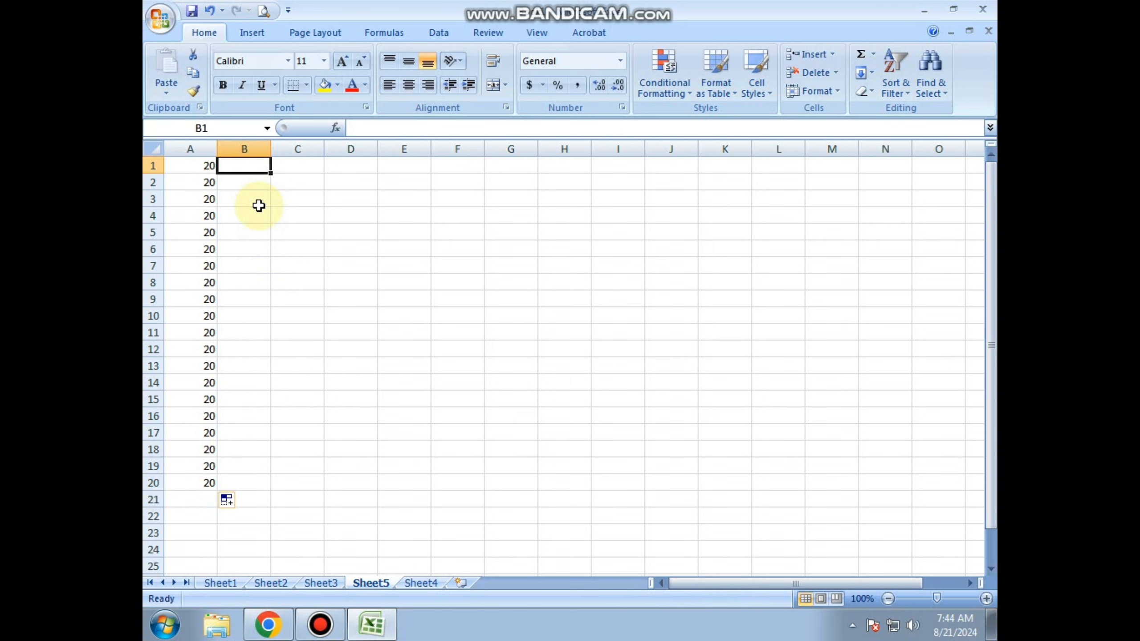
text(1)
key(Return)
text(2)
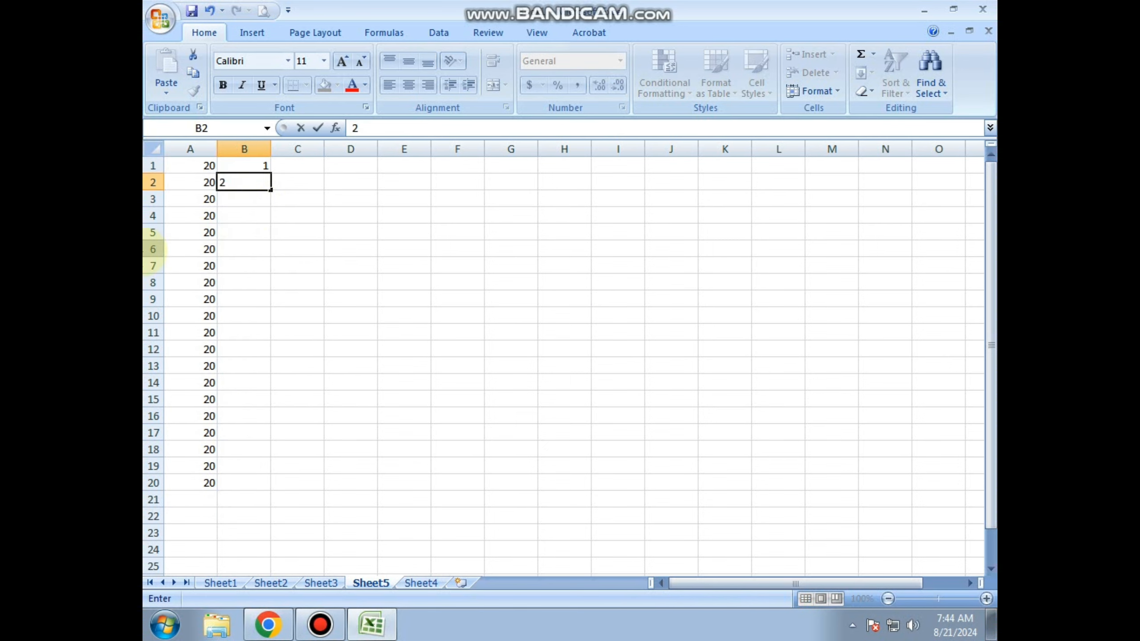
key(Up)
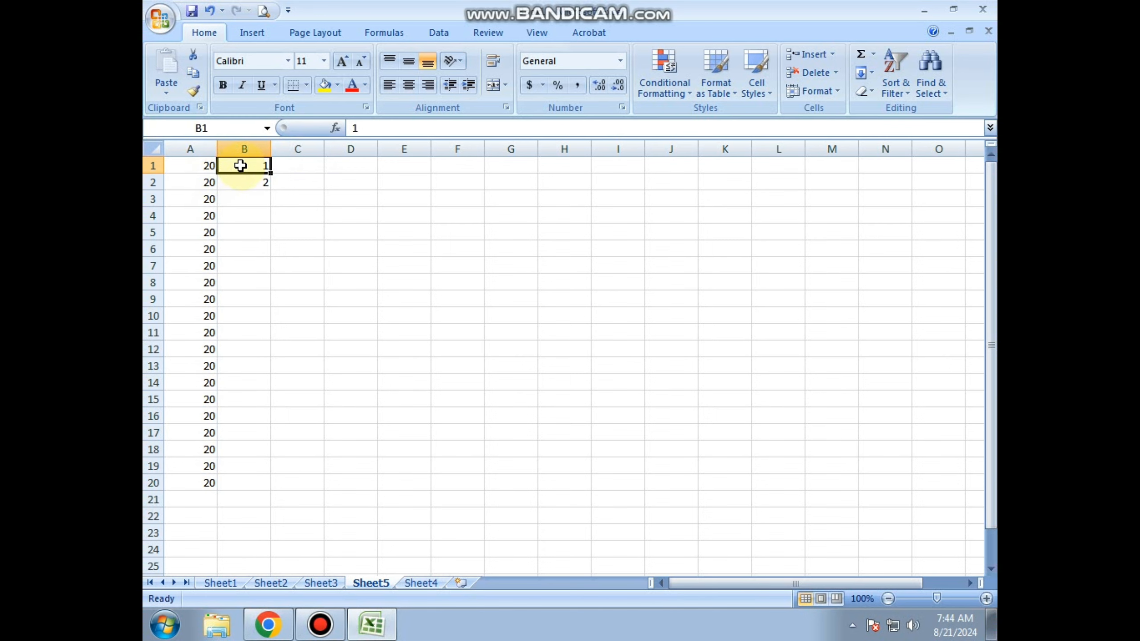
Extend the series in B1:B2 down column B past row 25 with the fill handle, and return to the sheet's first rows.
drag(241, 166, 243, 181)
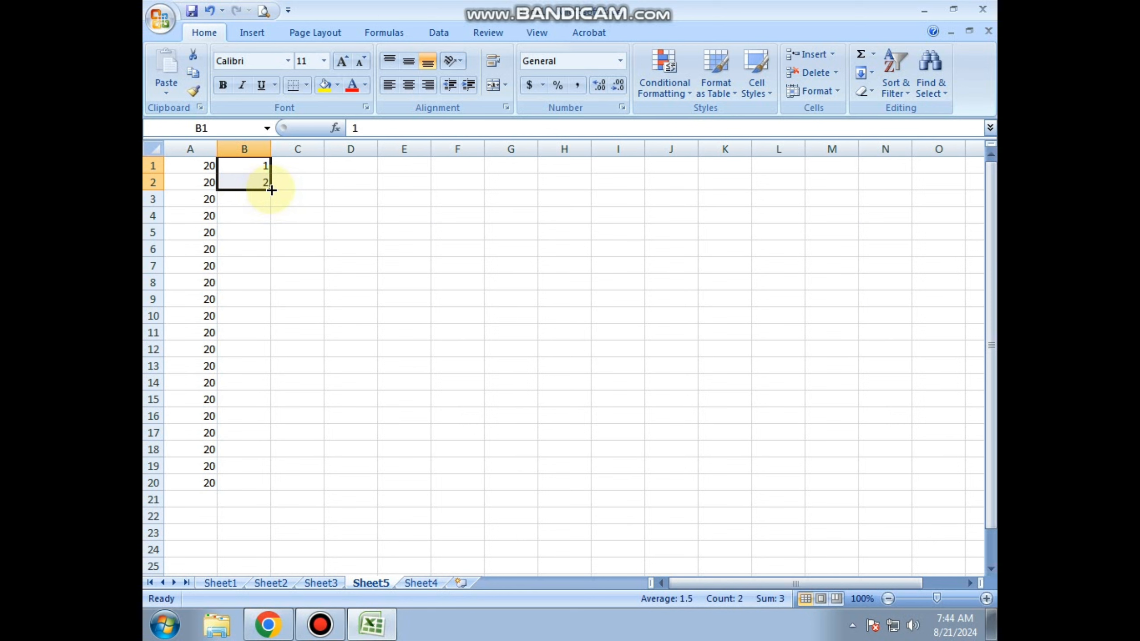
drag(271, 190, 247, 186)
drag(991, 499, 955, 107)
click(317, 214)
Enter 19 in C1 and 38 in C2, and extend the series down through cell C10 with the fill handle.
click(289, 168)
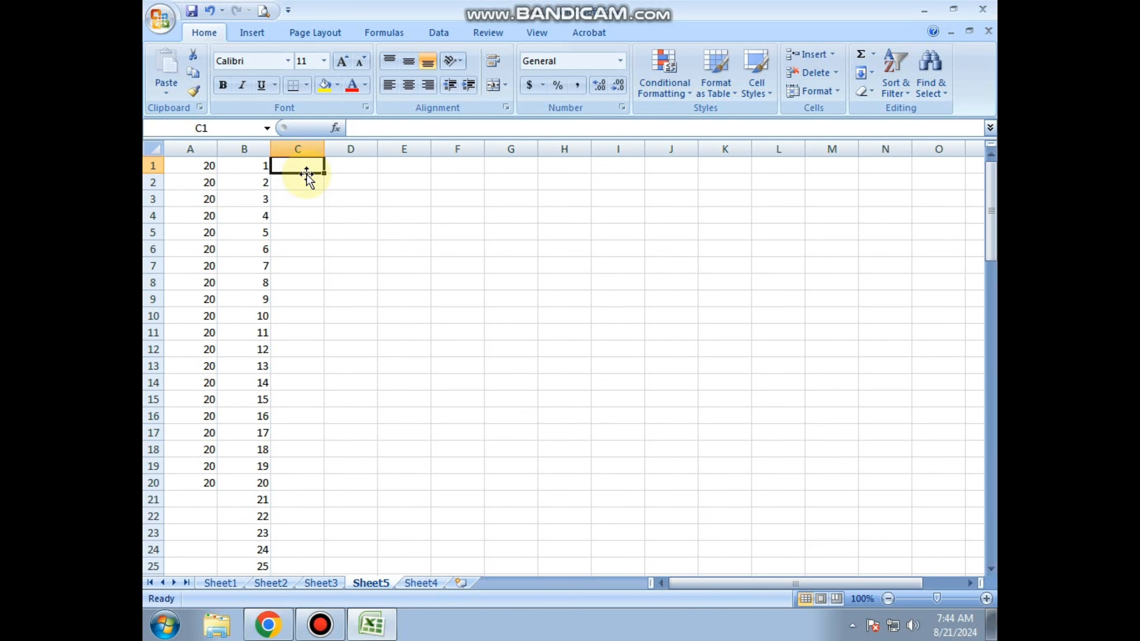
text(19)
key(Return)
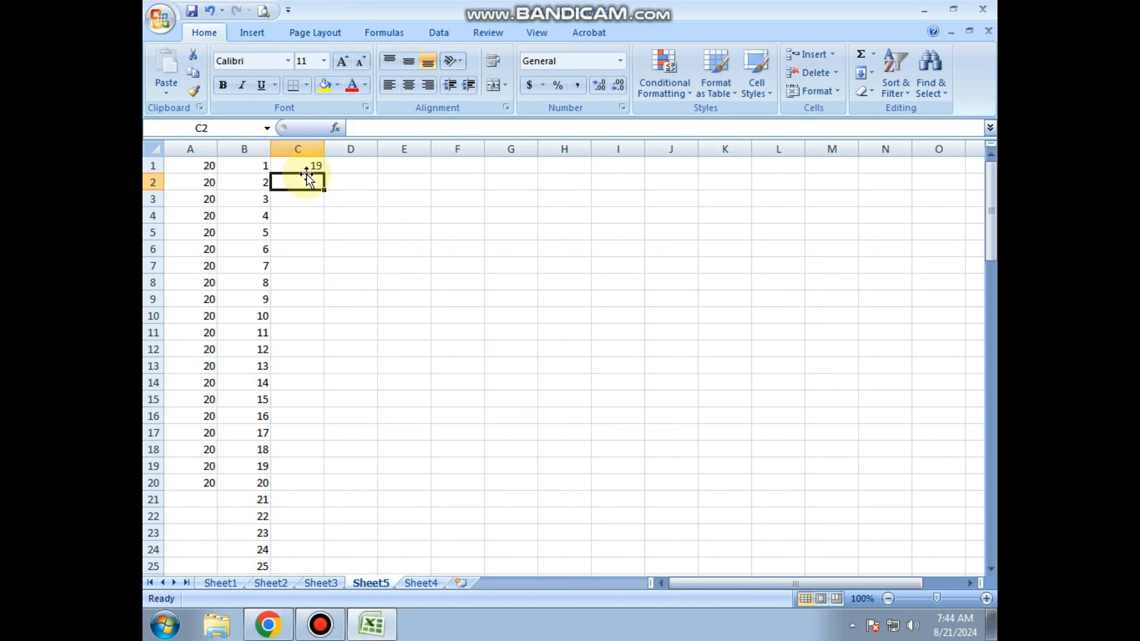
text(38)
drag(307, 172, 306, 175)
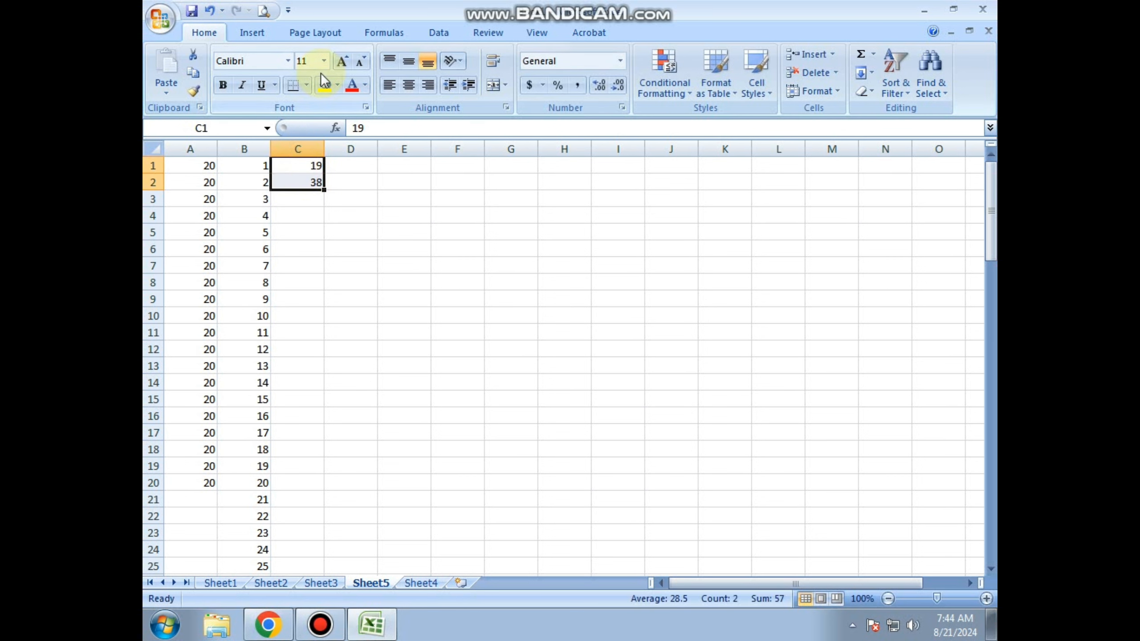
drag(325, 192, 313, 319)
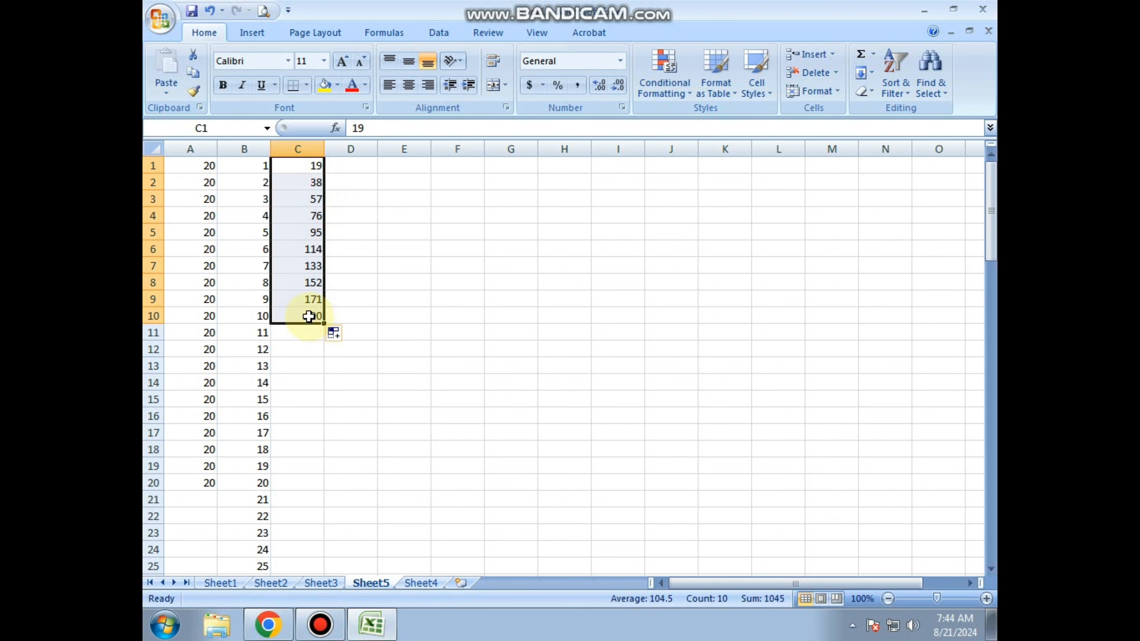
click(290, 354)
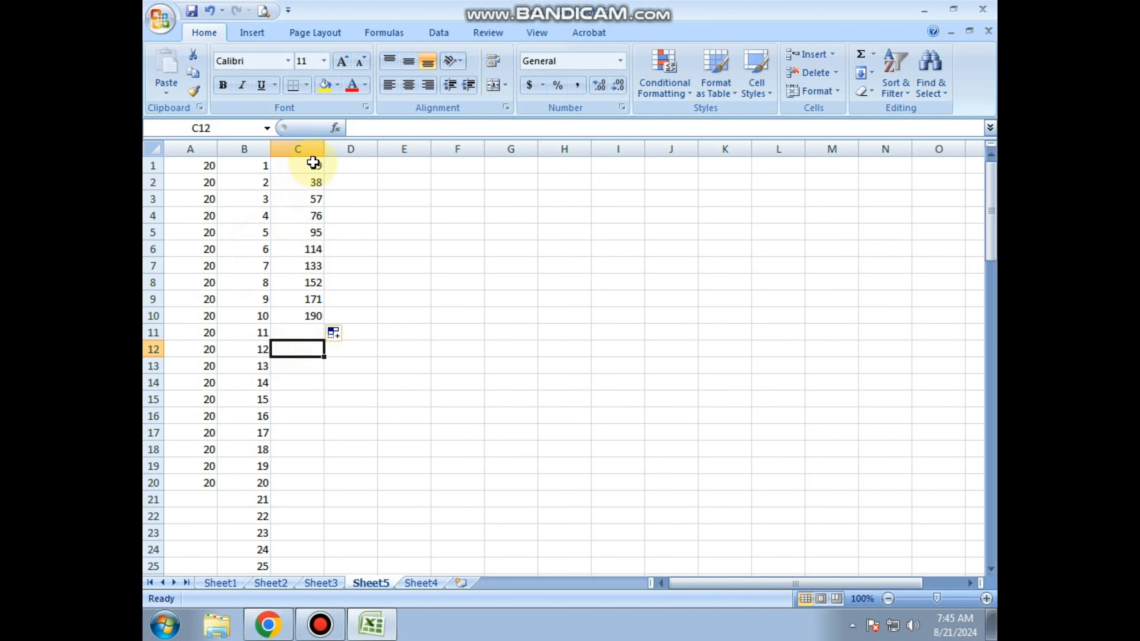
click(306, 199)
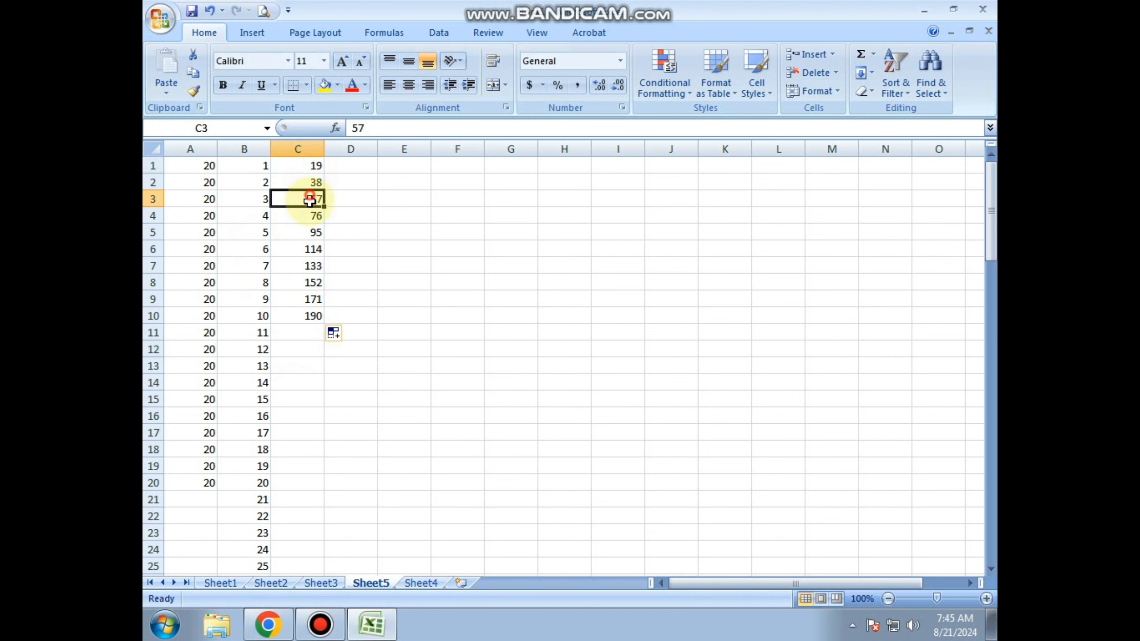
Enter 40 in D1 and 80 in D2, and extend the series down through cell D10.
click(355, 165)
text(4)
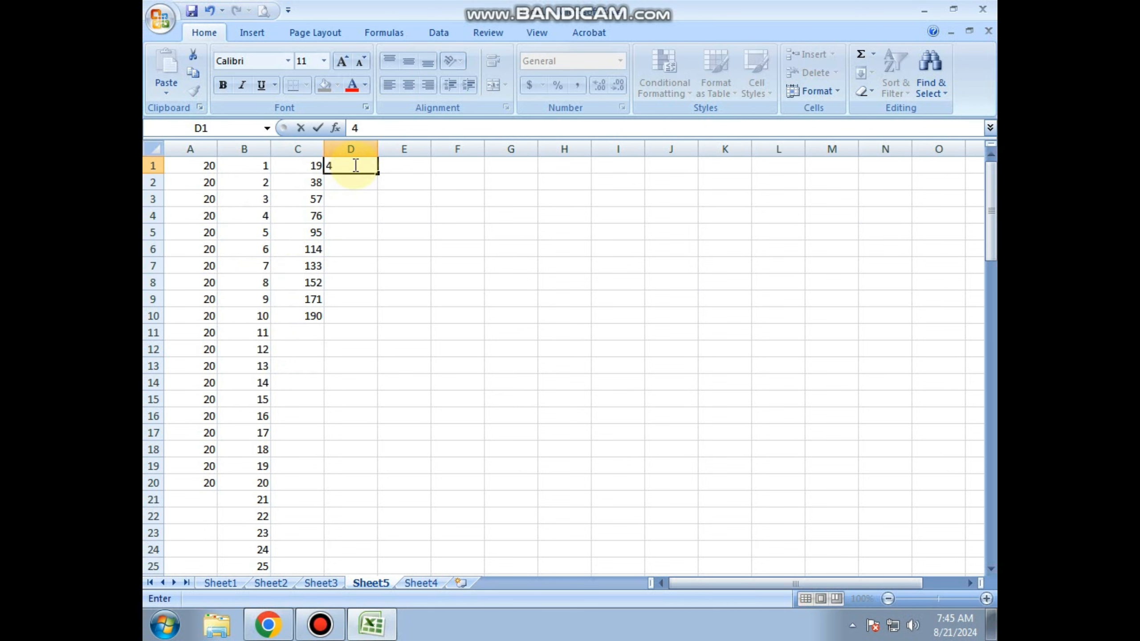
text(0)
key(Return)
text(80)
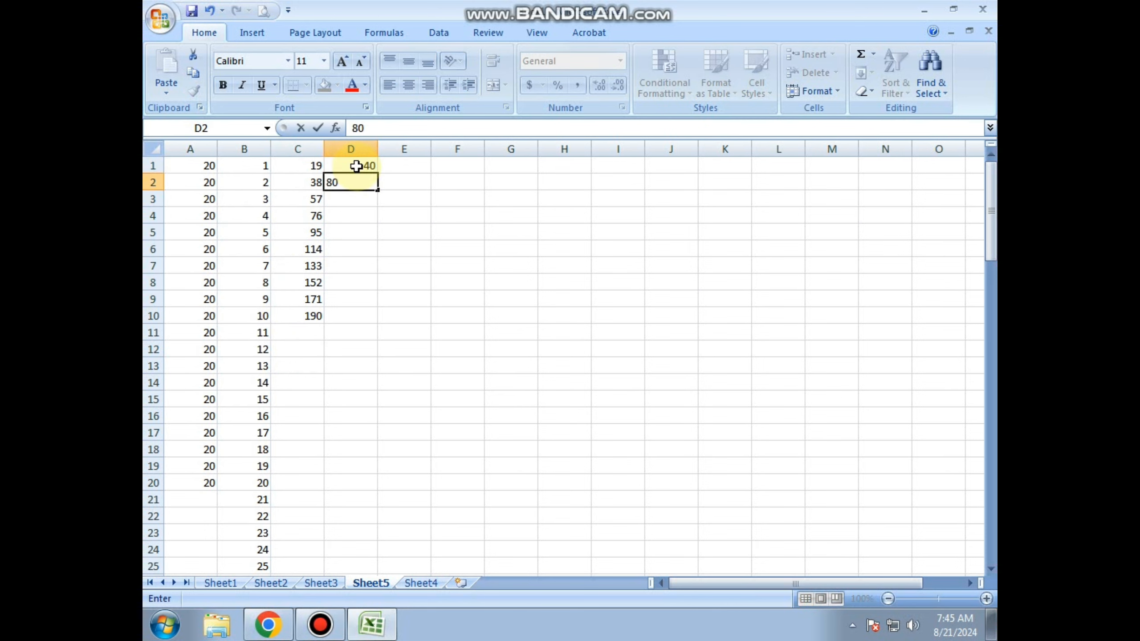
click(356, 166)
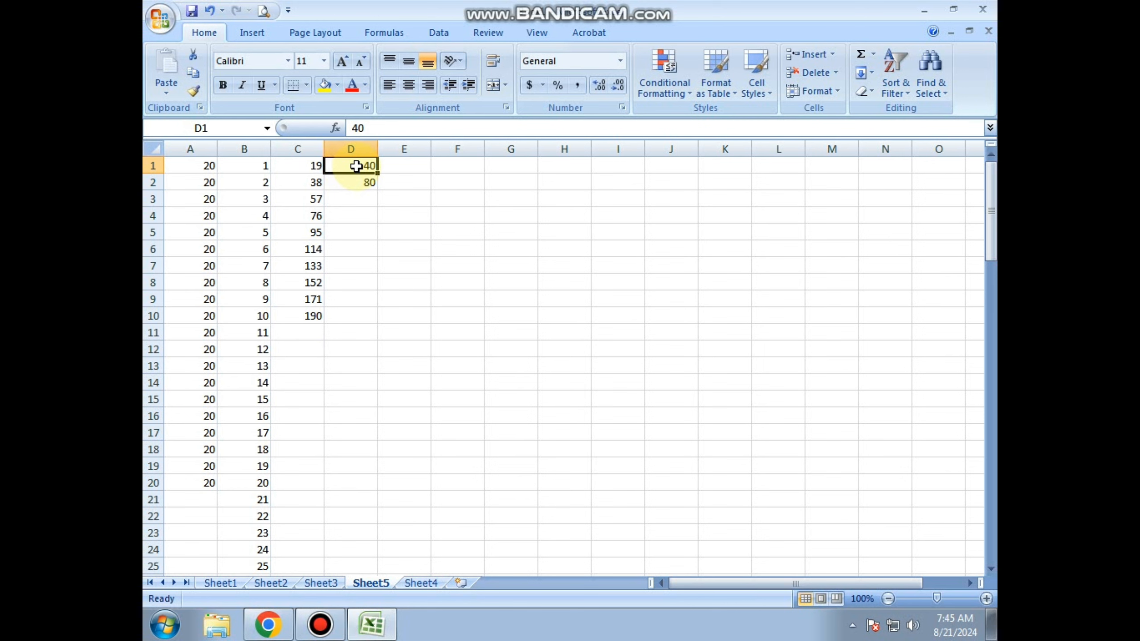
drag(357, 166, 373, 323)
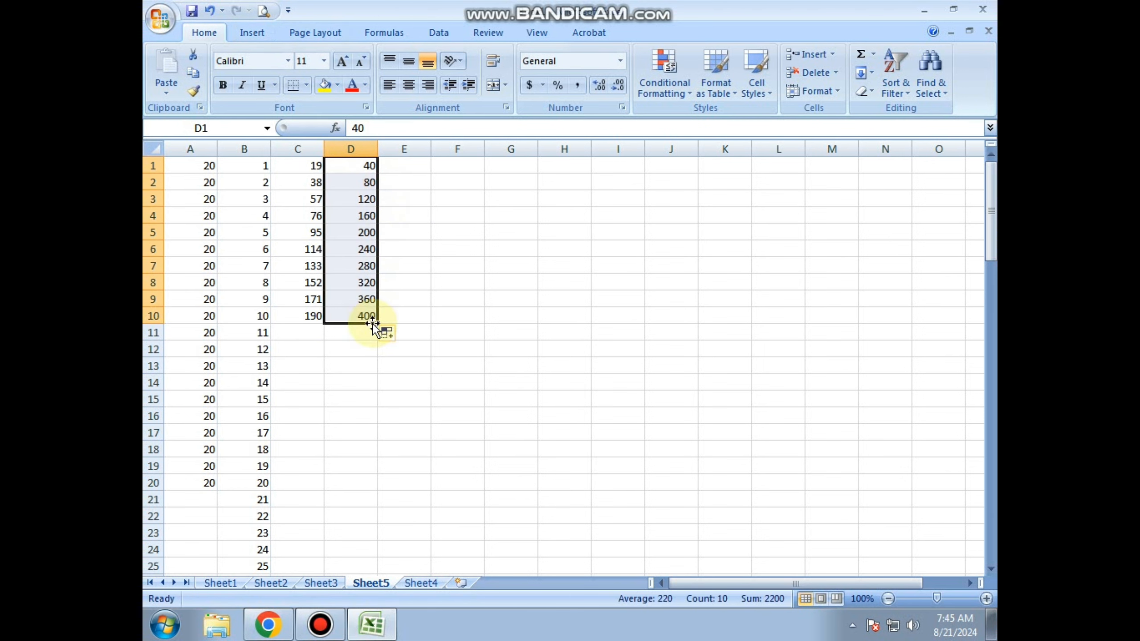
click(349, 380)
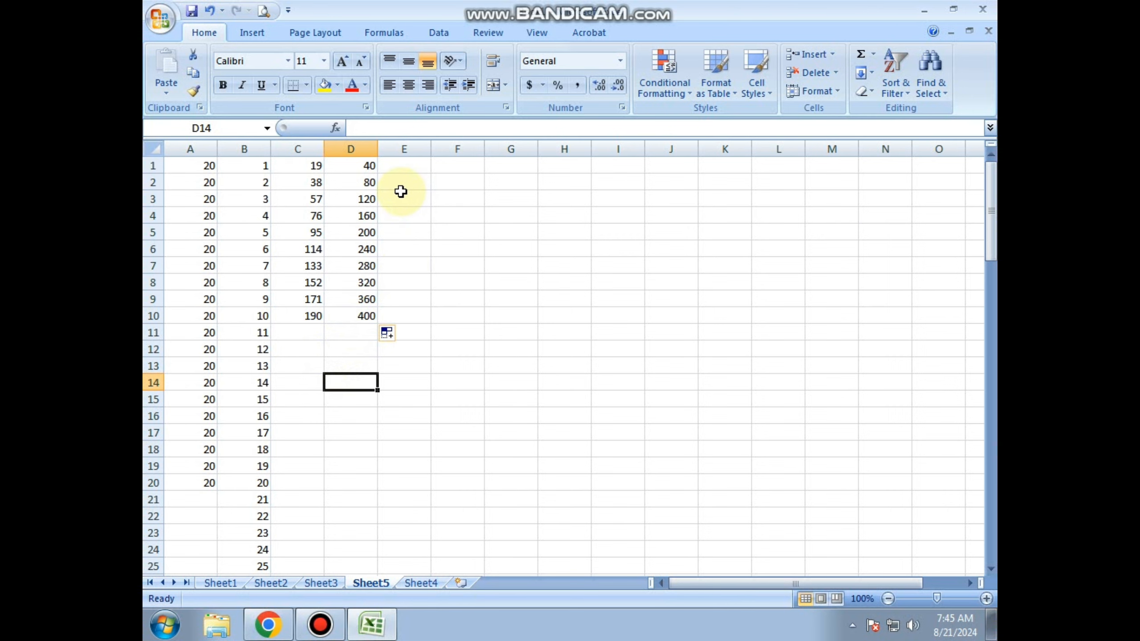
Enter 1 in E1 and 3 in E2, and fill the odd-number series down through cell E21.
click(403, 163)
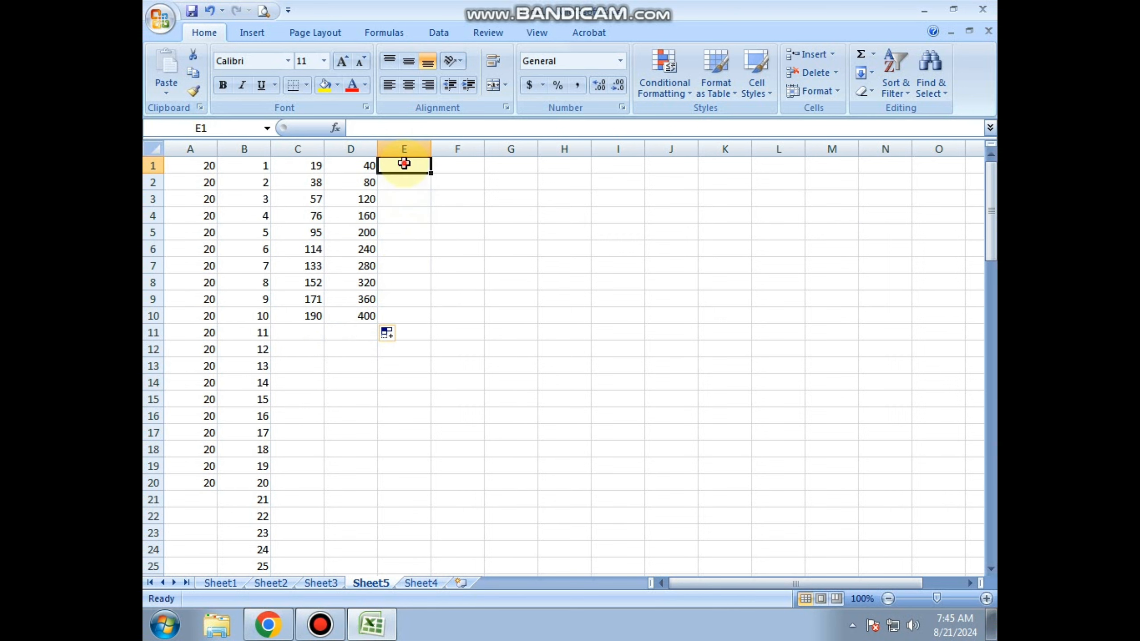
text(13)
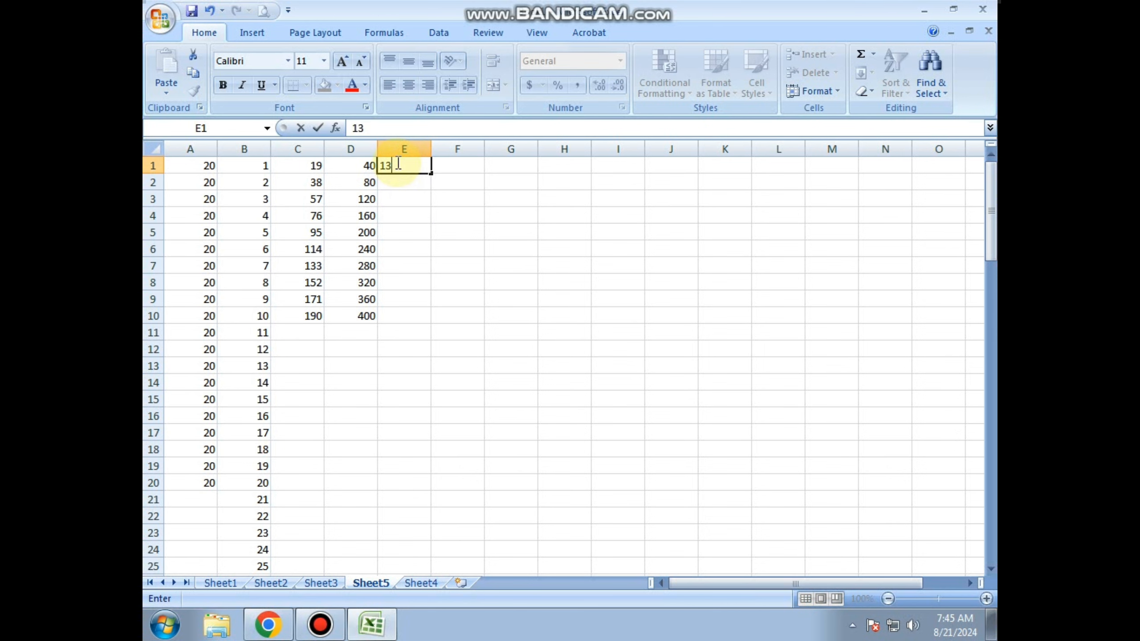
key(BackSpace)
key(Return)
text(3)
key(Return)
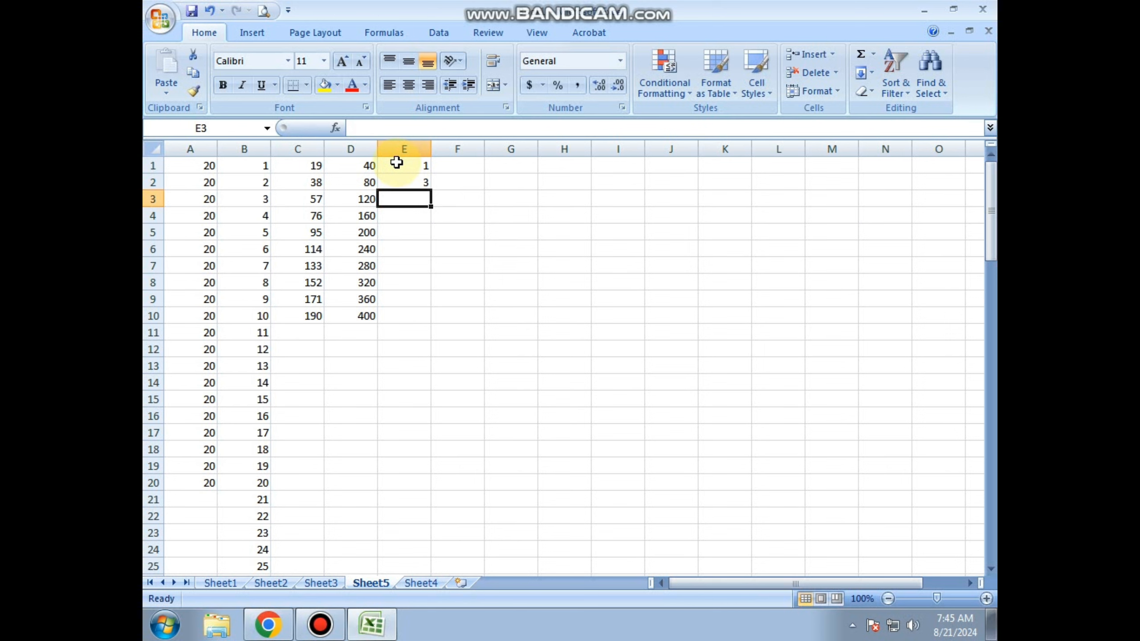
drag(396, 164, 400, 180)
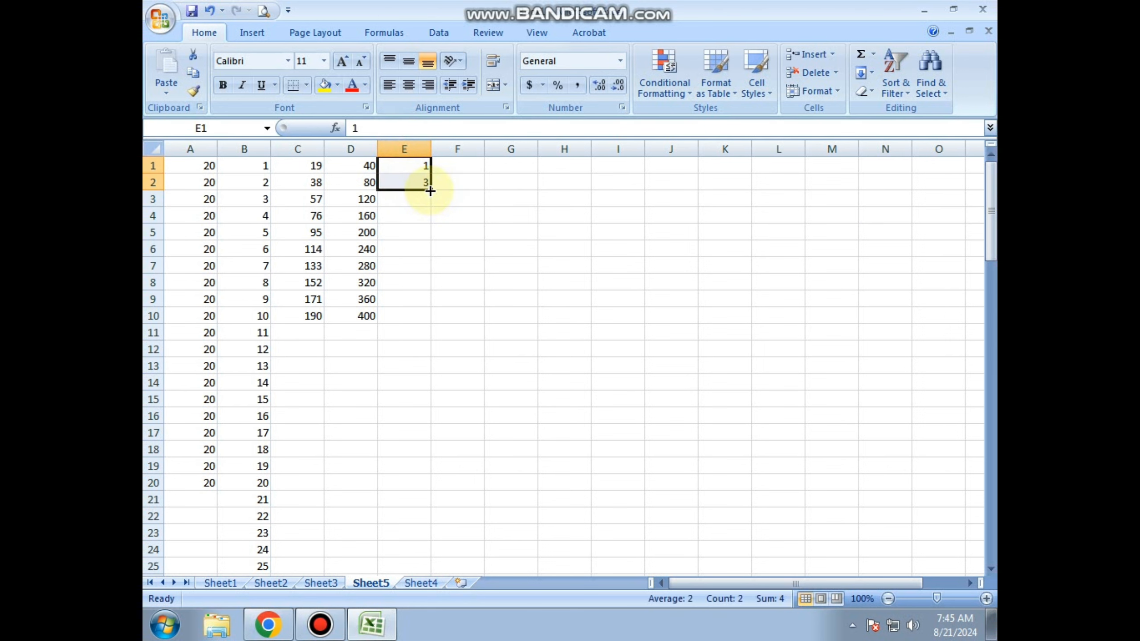
drag(430, 191, 394, 501)
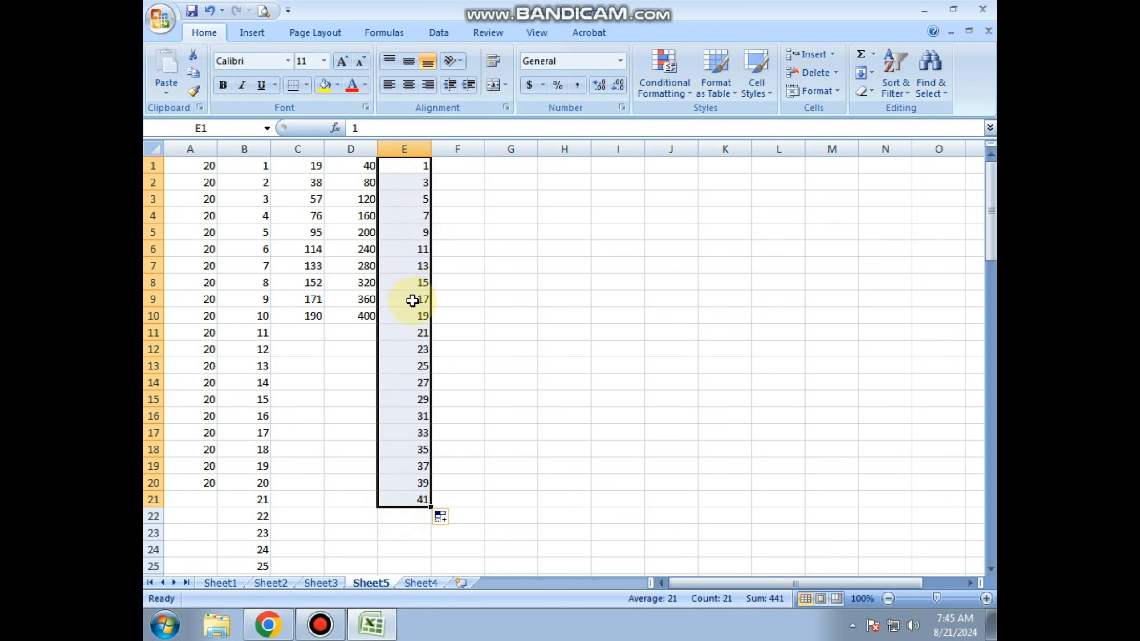
click(502, 269)
Enter 2 in F1 and 4 in F2, and fill the even-number series down through cell F20.
click(450, 152)
click(451, 166)
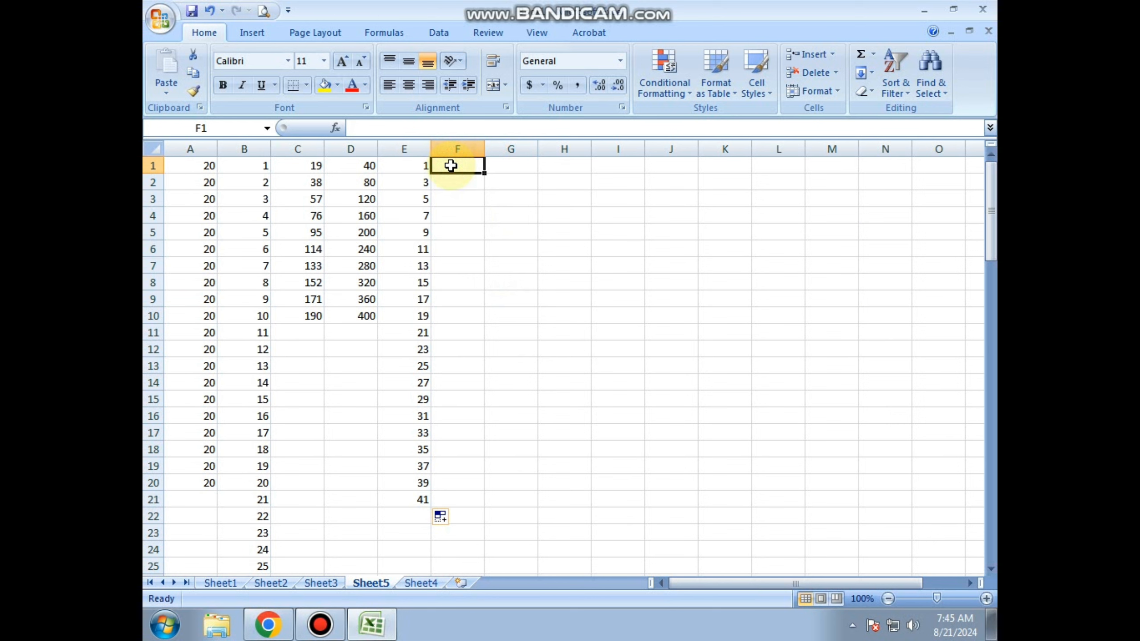
text(2)
key(Return)
text(4)
drag(451, 166, 480, 483)
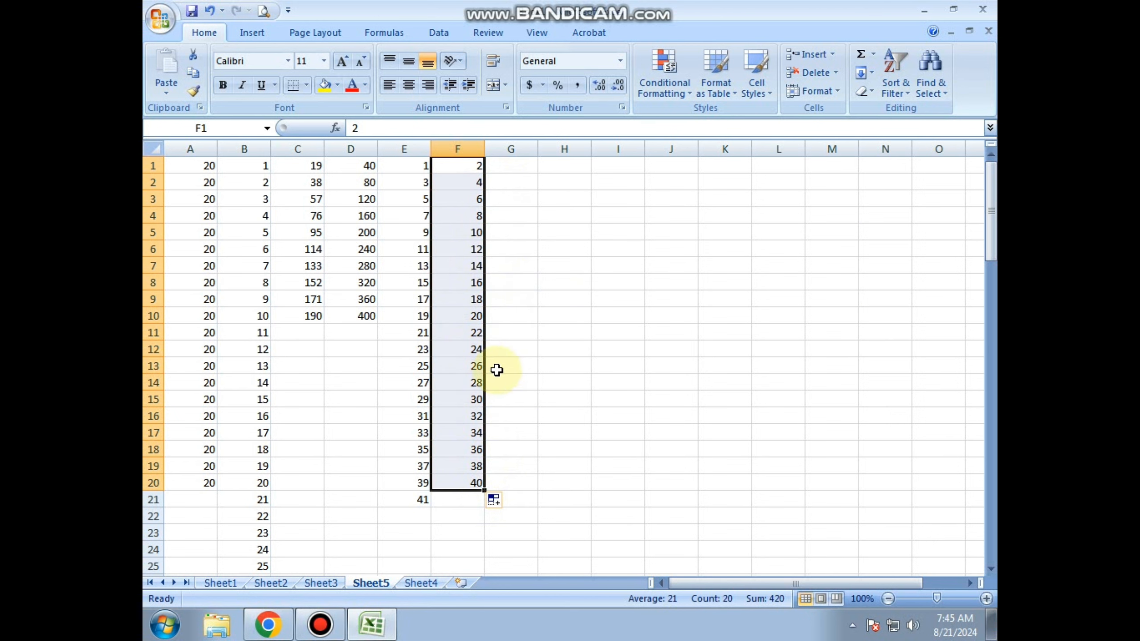
click(491, 267)
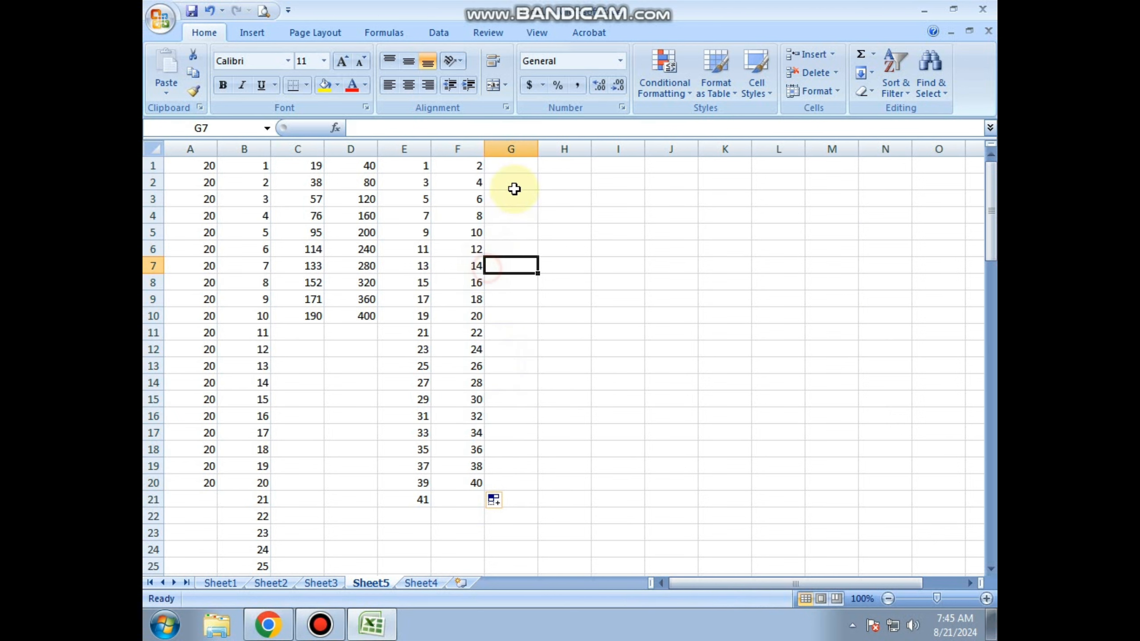
Enter 1, 4 and 7 in cells G1 to G3 as the start of a series.
click(523, 167)
text(1)
key(Return)
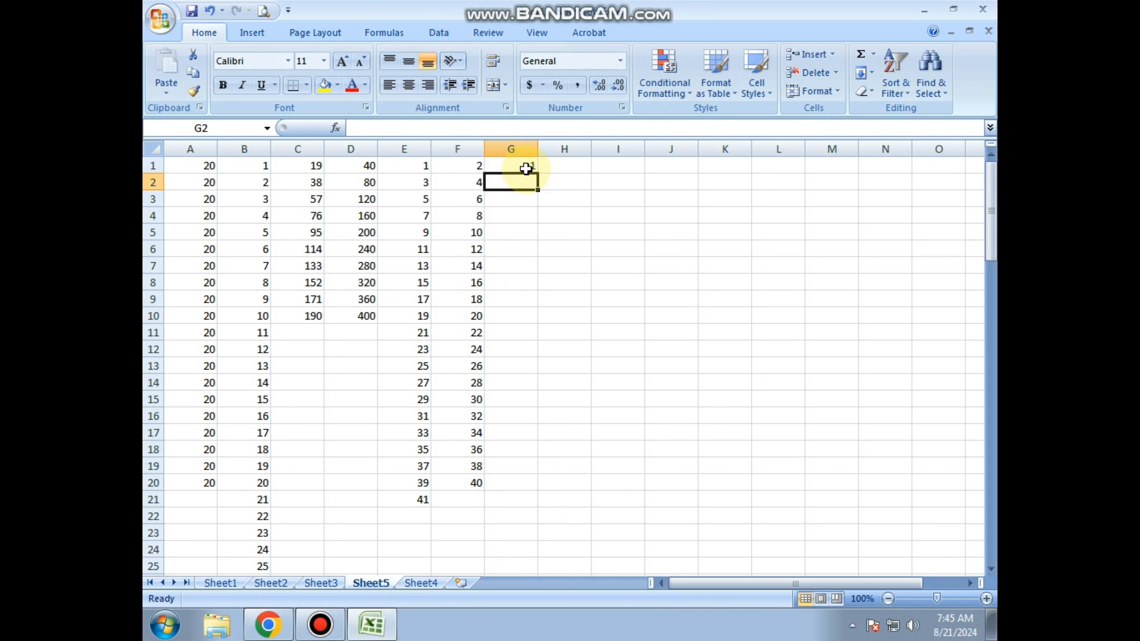
text(4)
key(Return)
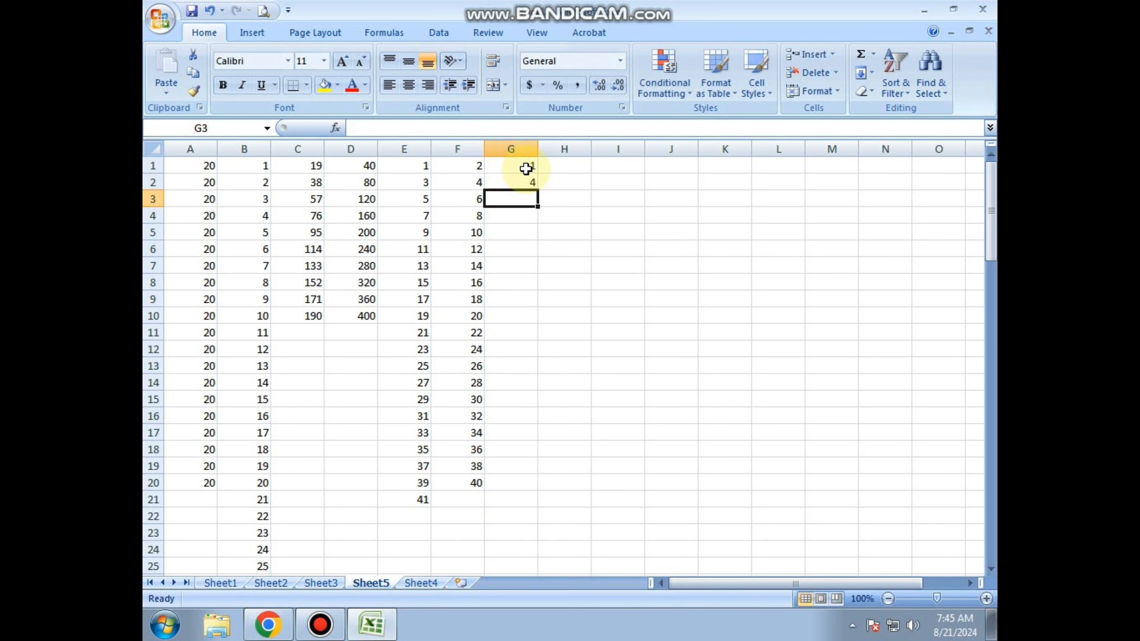
text(7)
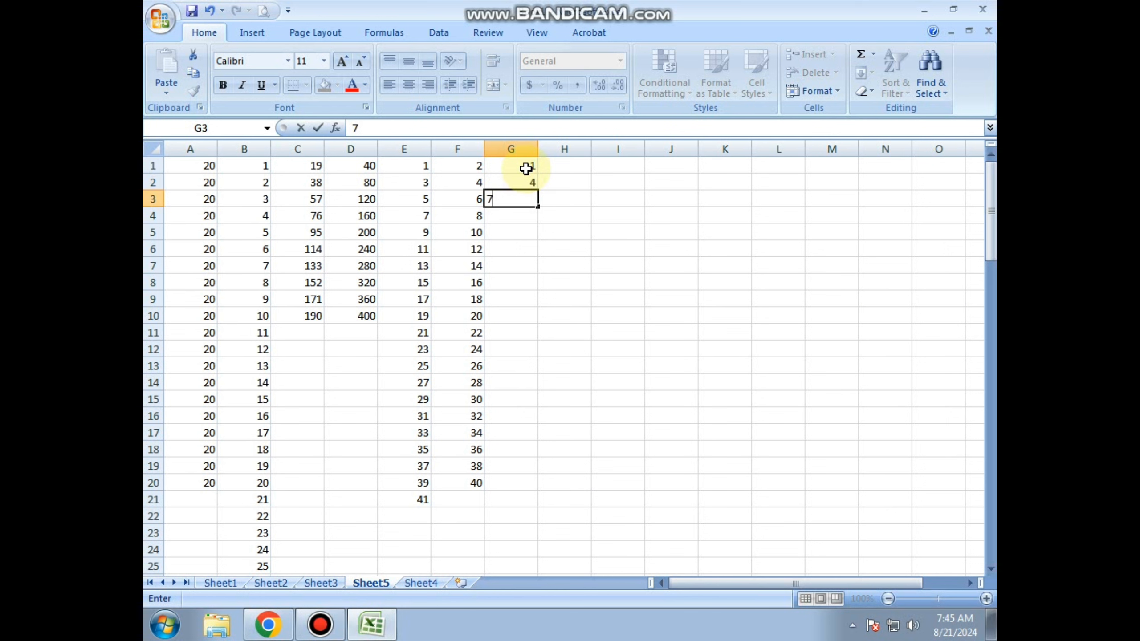
key(Return)
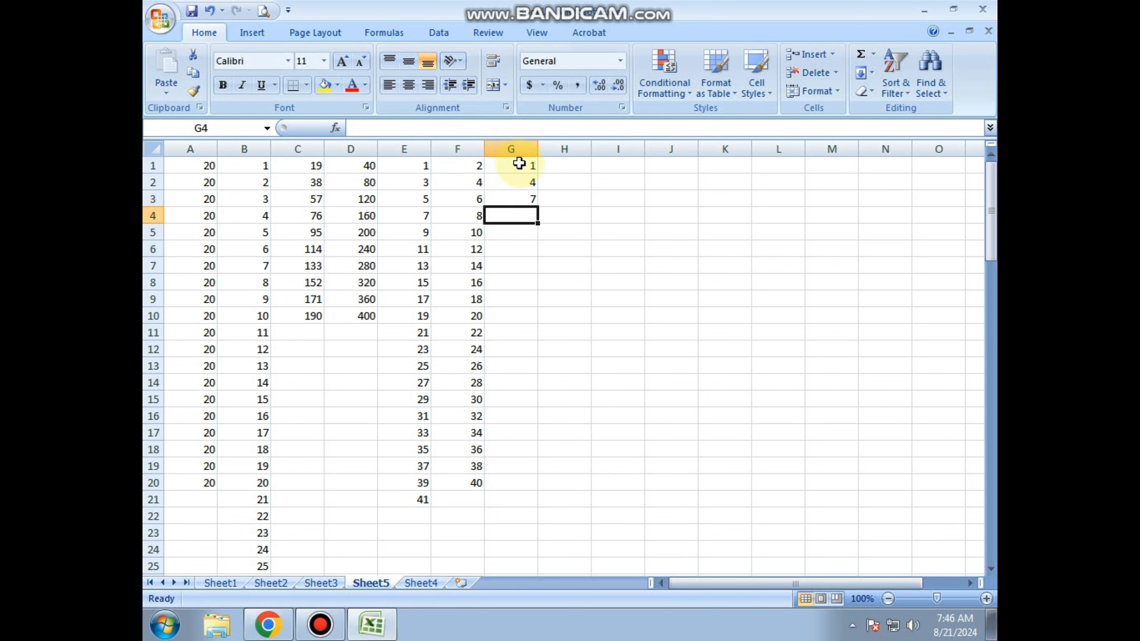
Extend the series in G1:G3 down through cell G12 and go through the values in G3 to G6.
drag(525, 167, 540, 351)
click(573, 234)
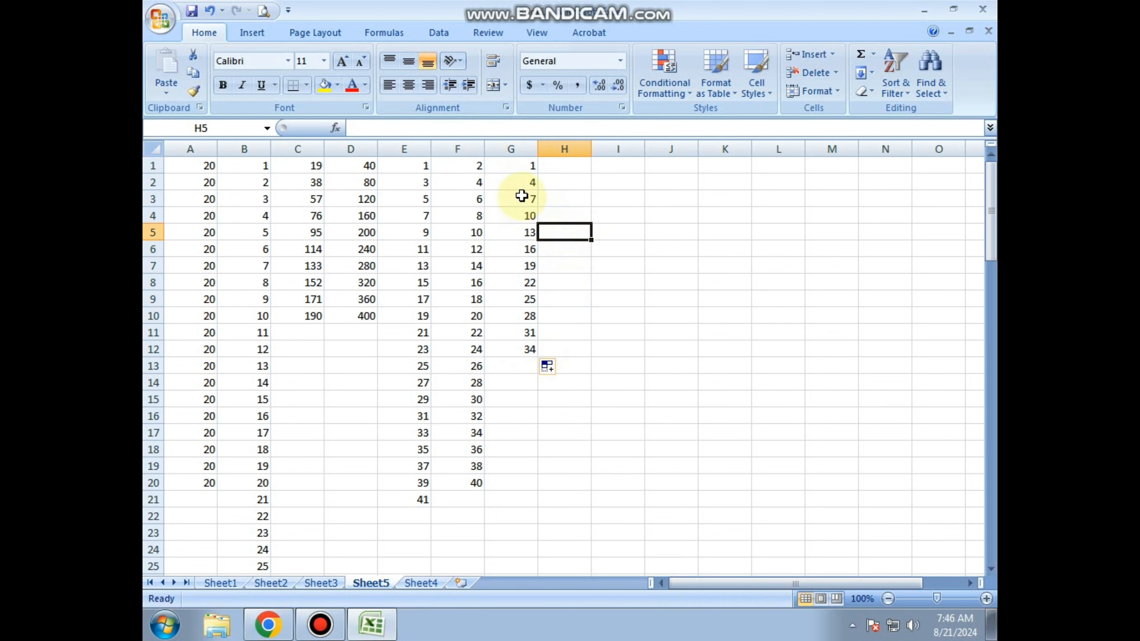
click(521, 198)
click(522, 216)
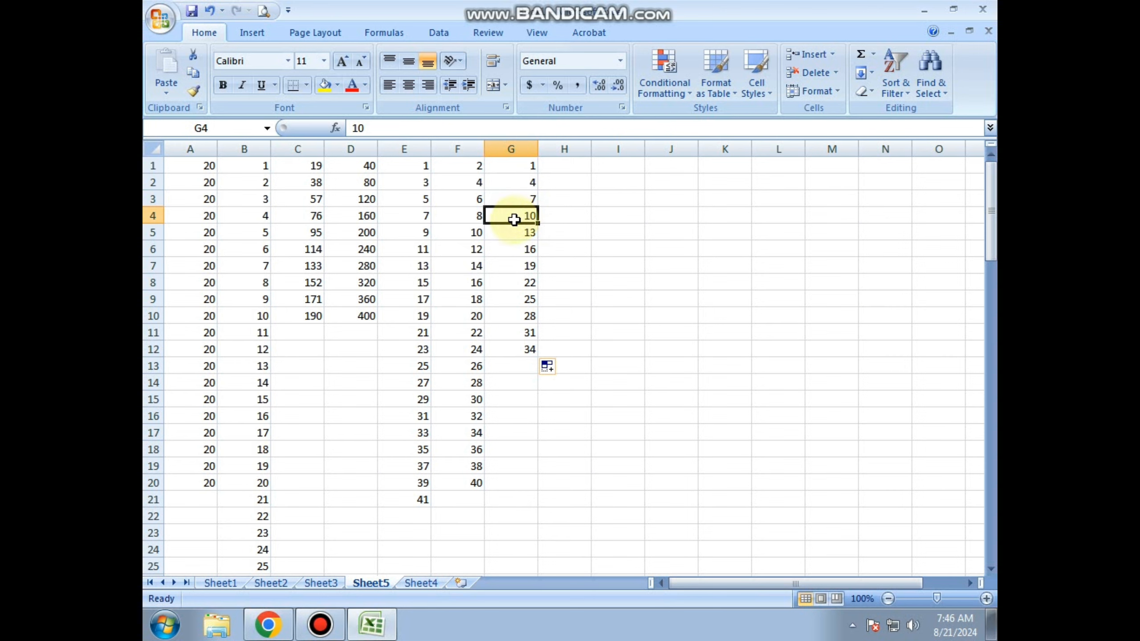
click(520, 234)
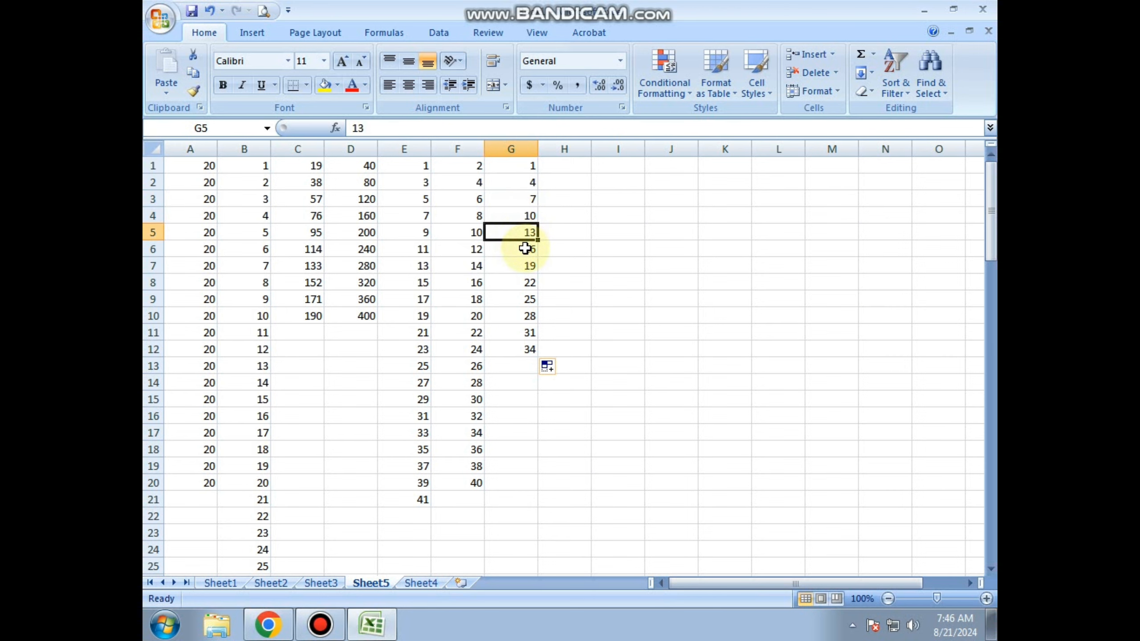
click(525, 249)
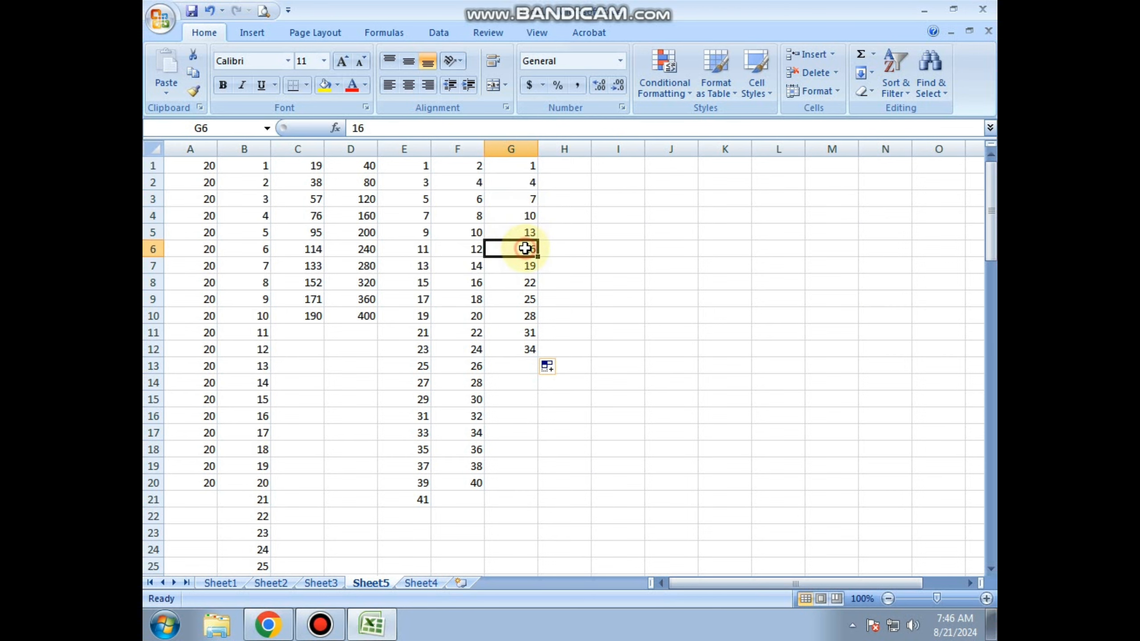
Enter "sunday" in cell I4, fill the weekday names down through I12, and check where the week starts repeating.
click(629, 219)
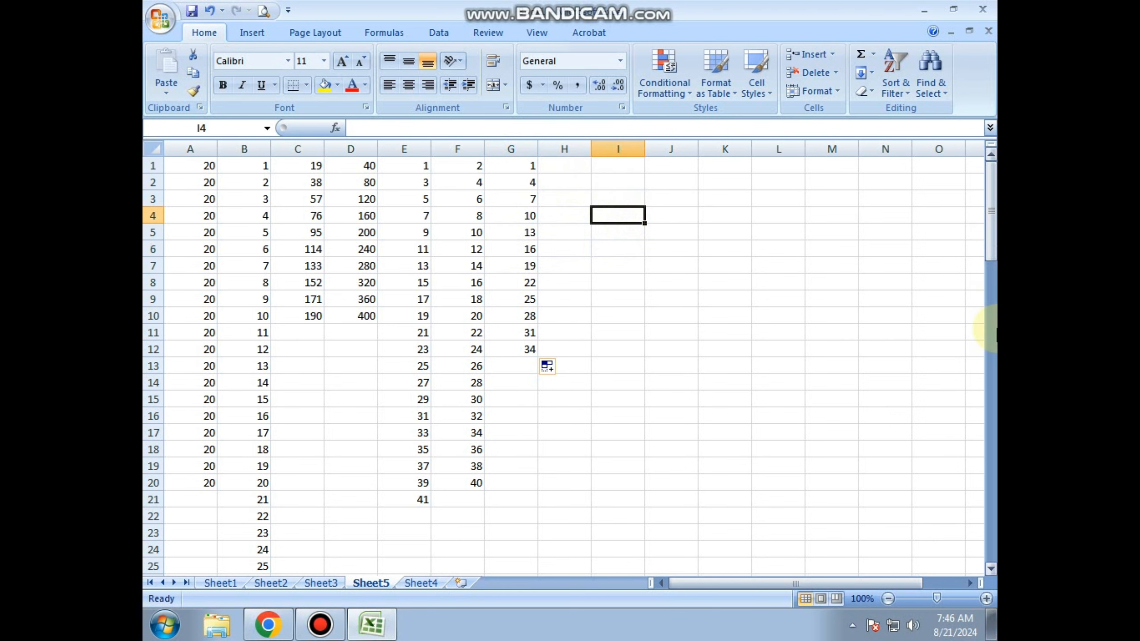
text(sunday)
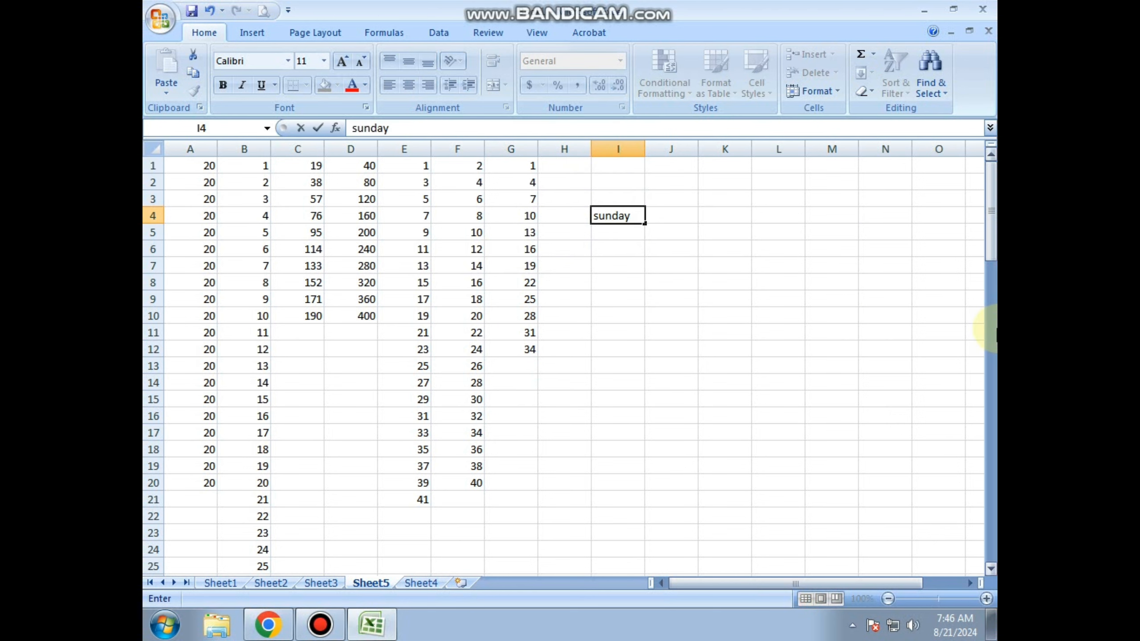
click(736, 267)
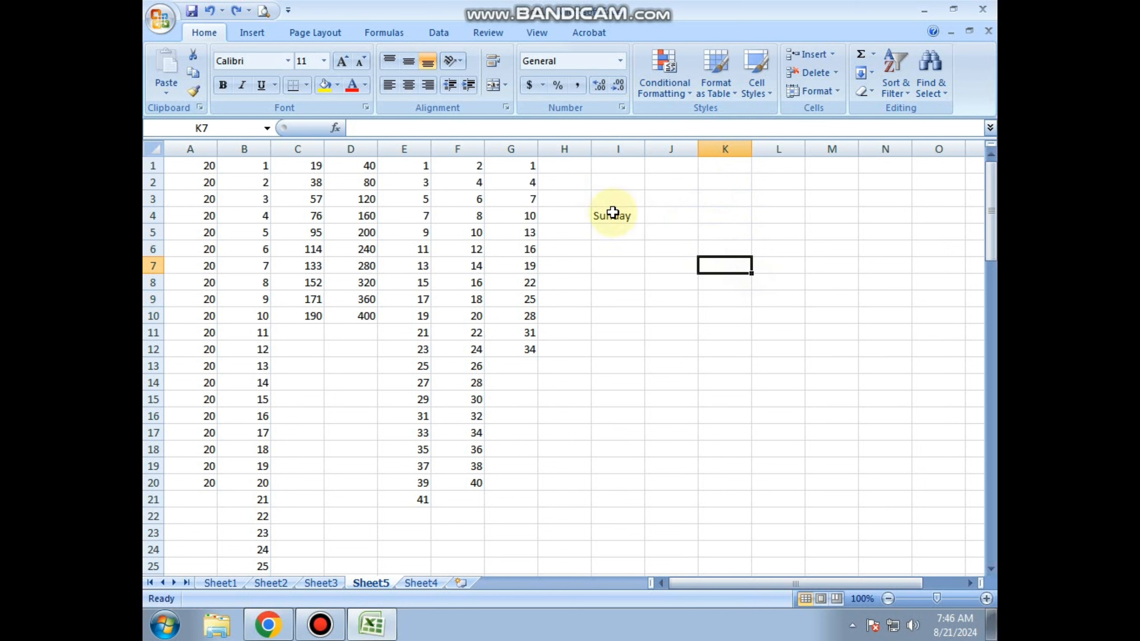
click(629, 215)
drag(644, 223, 655, 361)
click(723, 249)
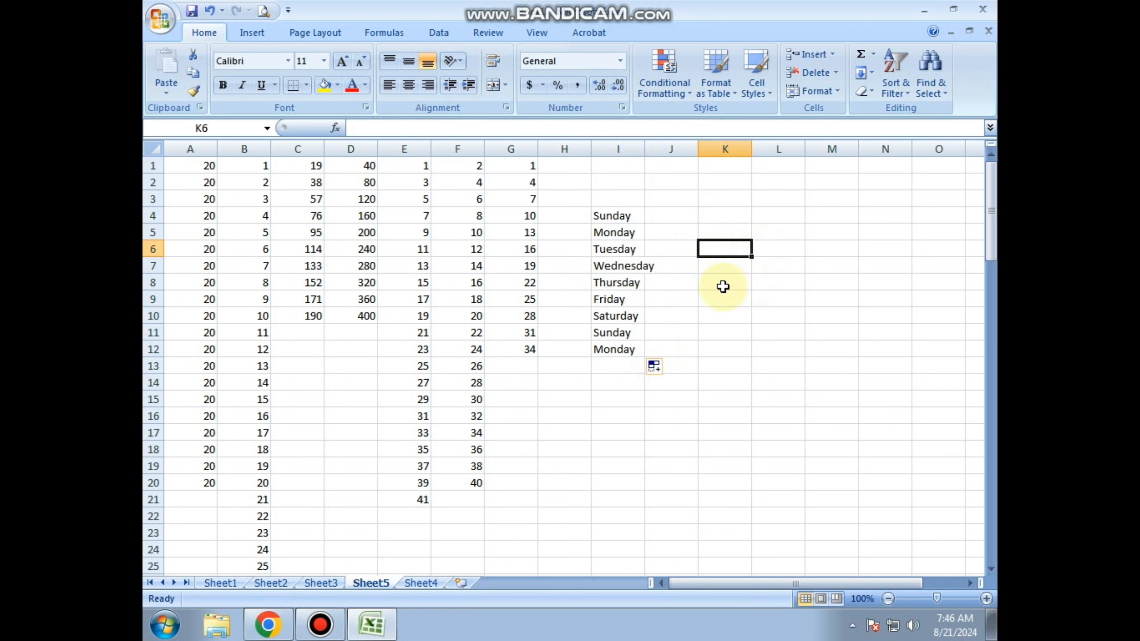
click(628, 316)
click(631, 332)
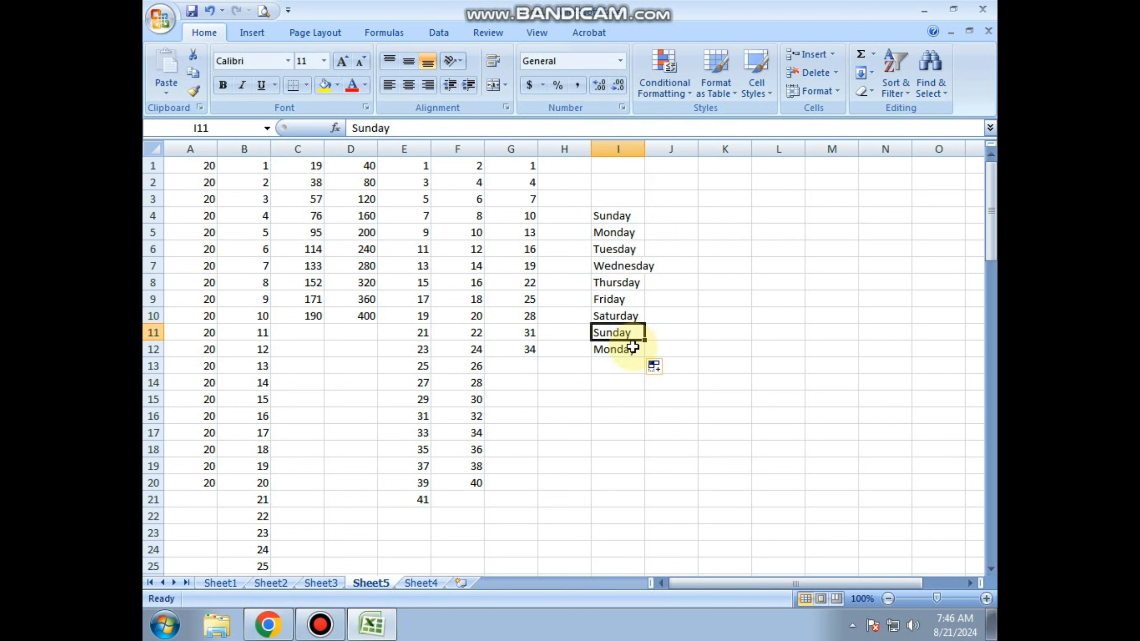
Enter "january" in cell J4 and fill the month names down through cell J15.
click(668, 216)
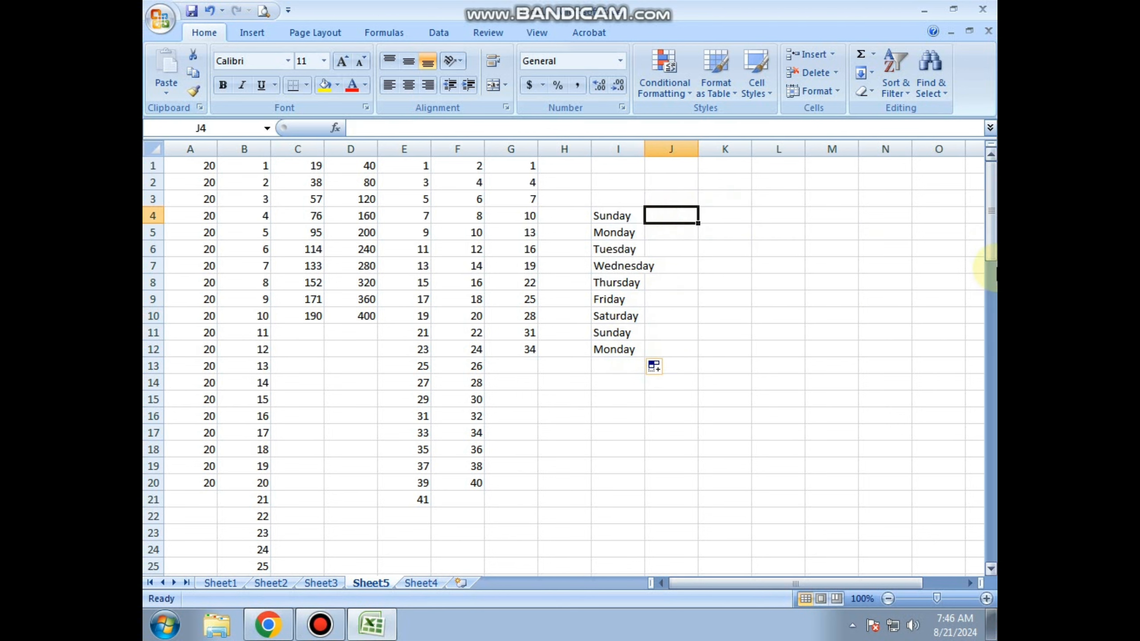
text(january)
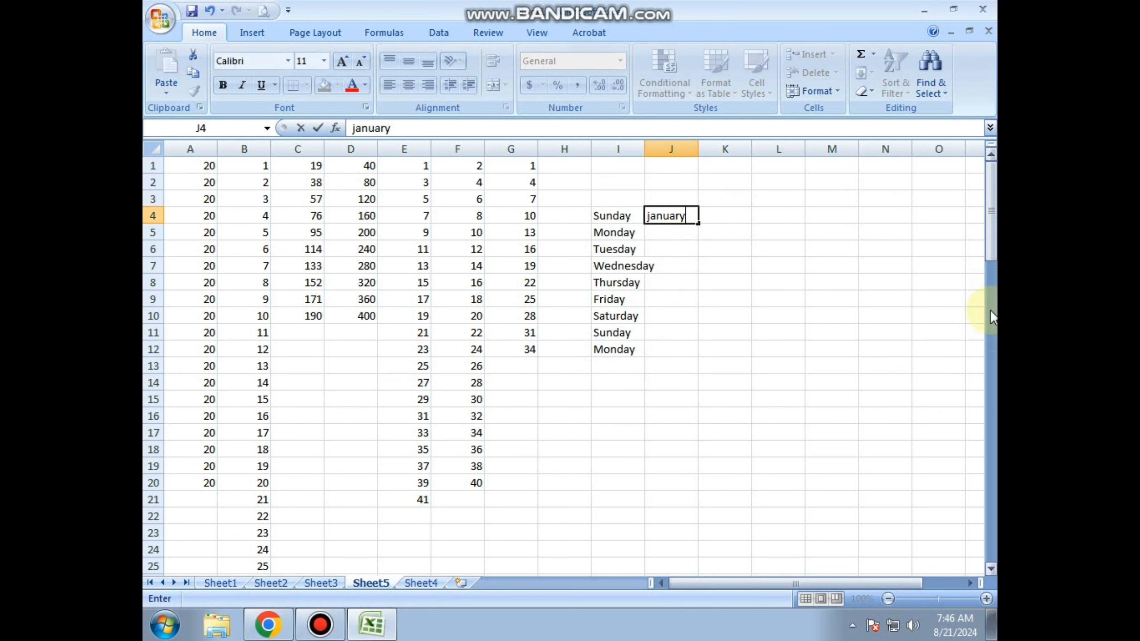
click(633, 283)
click(687, 216)
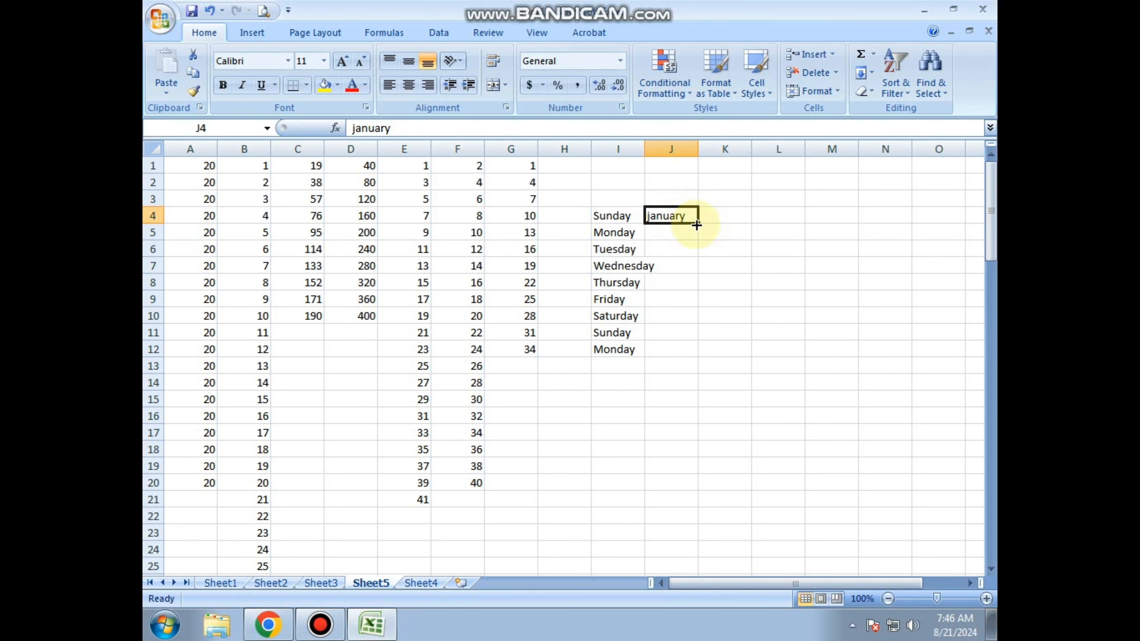
drag(696, 225, 682, 407)
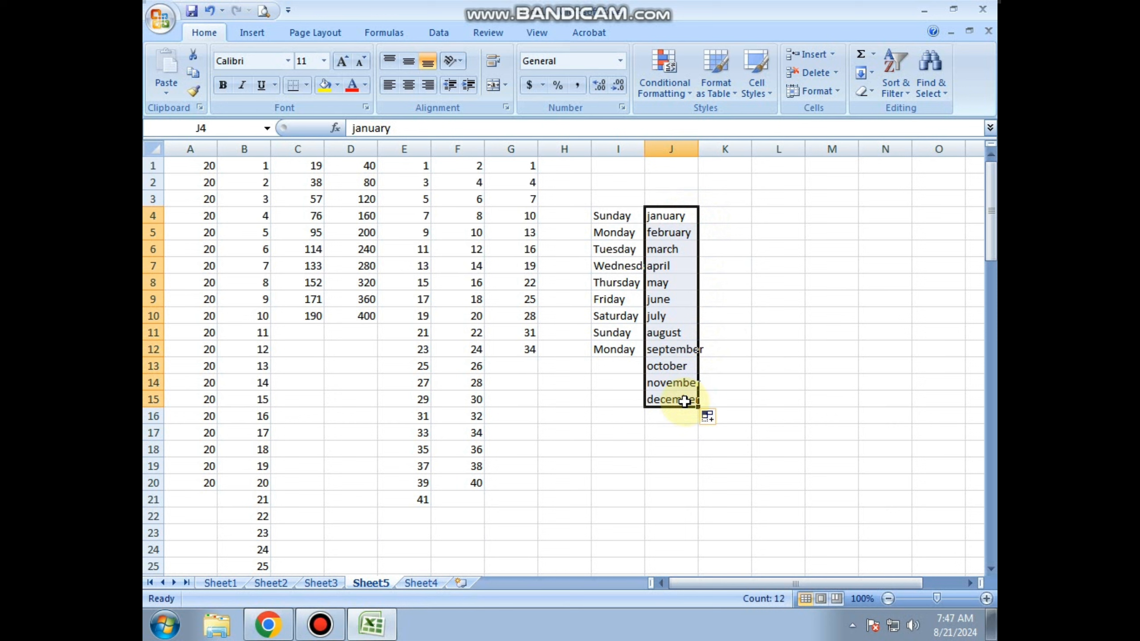
click(565, 397)
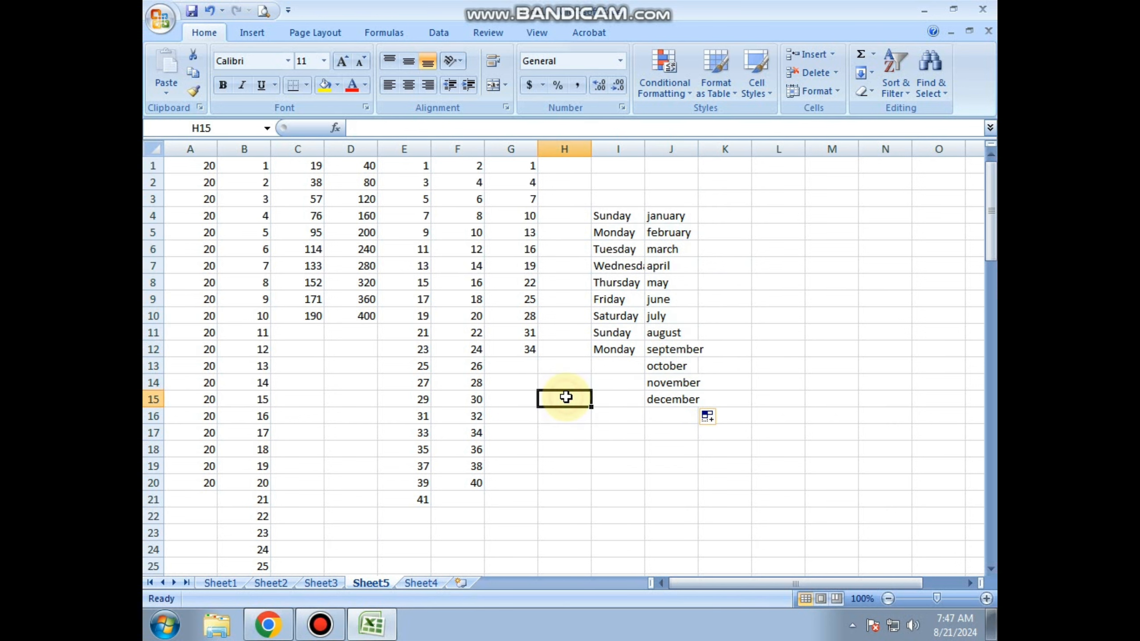
Enter the abbreviations "sun" in cell K4 and "jan" in cell L4.
click(725, 217)
text(sun)
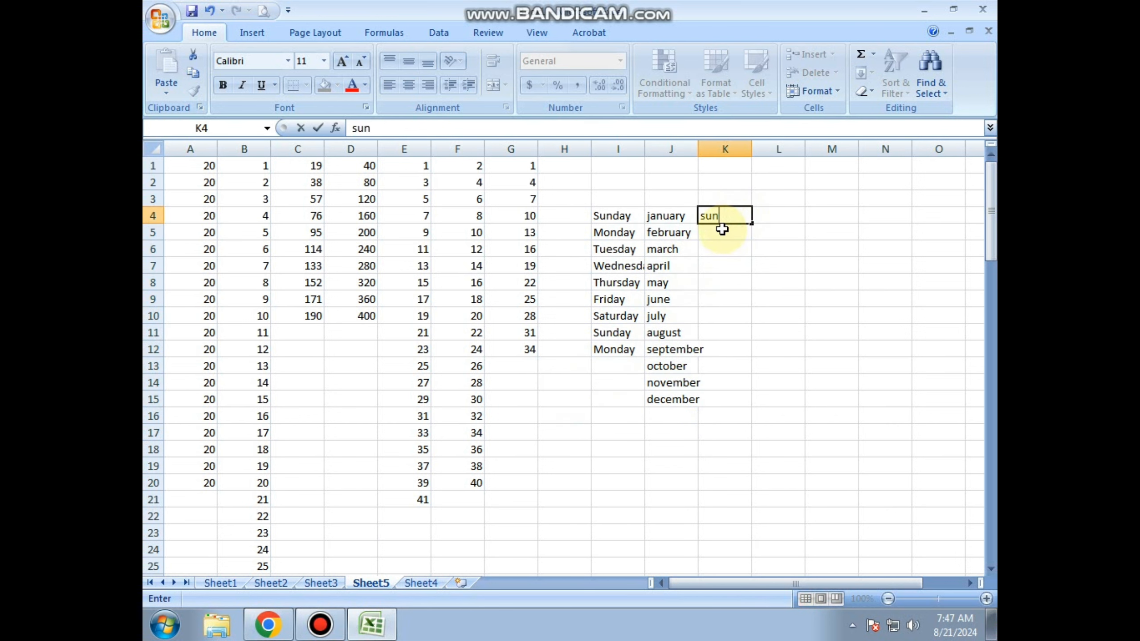
key(Tab)
text(jan)
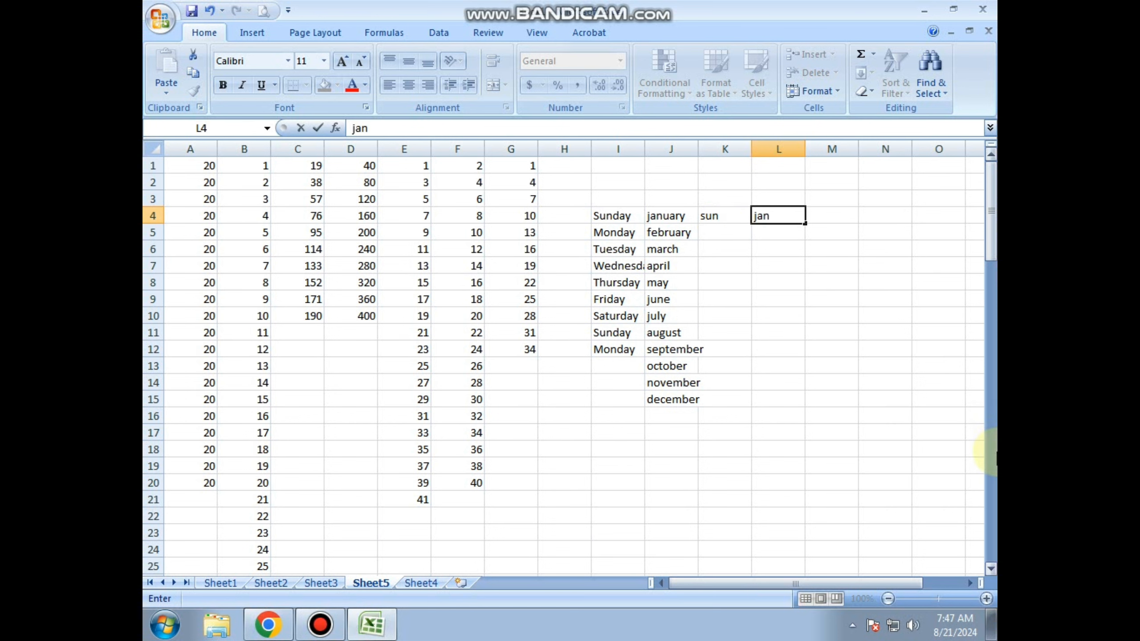
click(832, 365)
Fill the short weekday names from K4 down through K10 and the short month names from L4 down through L15.
click(728, 220)
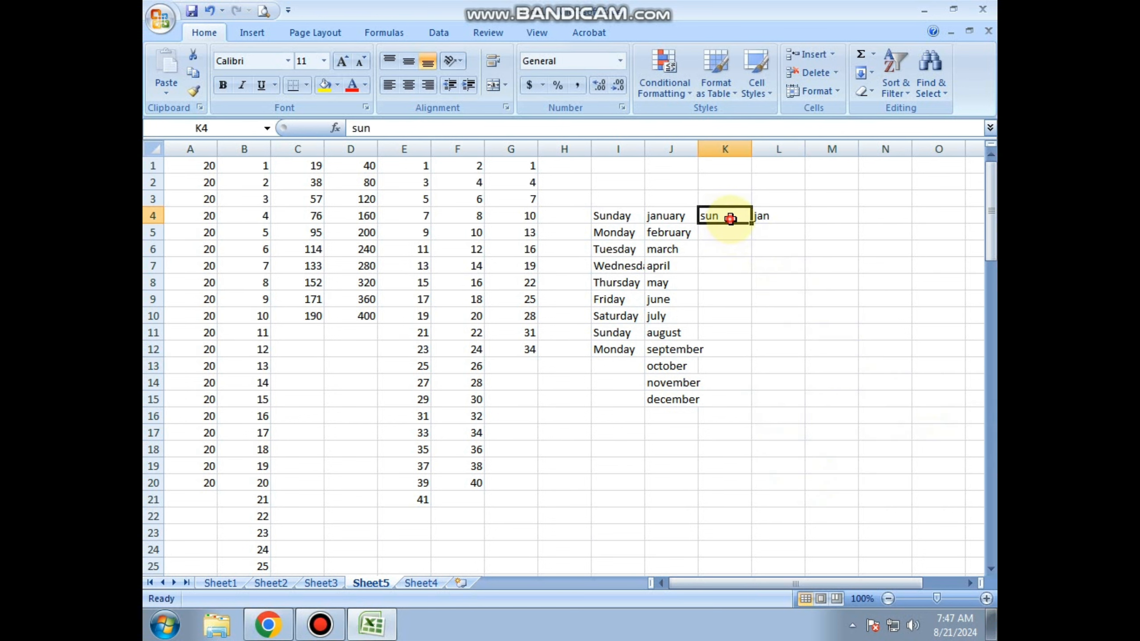
drag(754, 223, 747, 327)
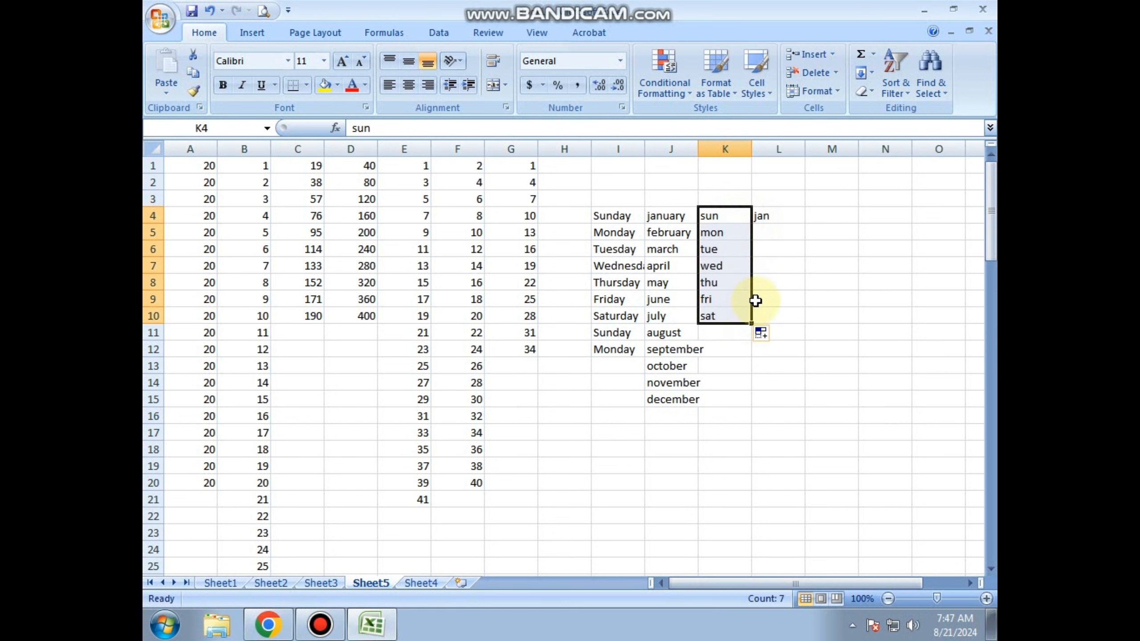
click(794, 220)
drag(806, 223, 790, 401)
click(901, 380)
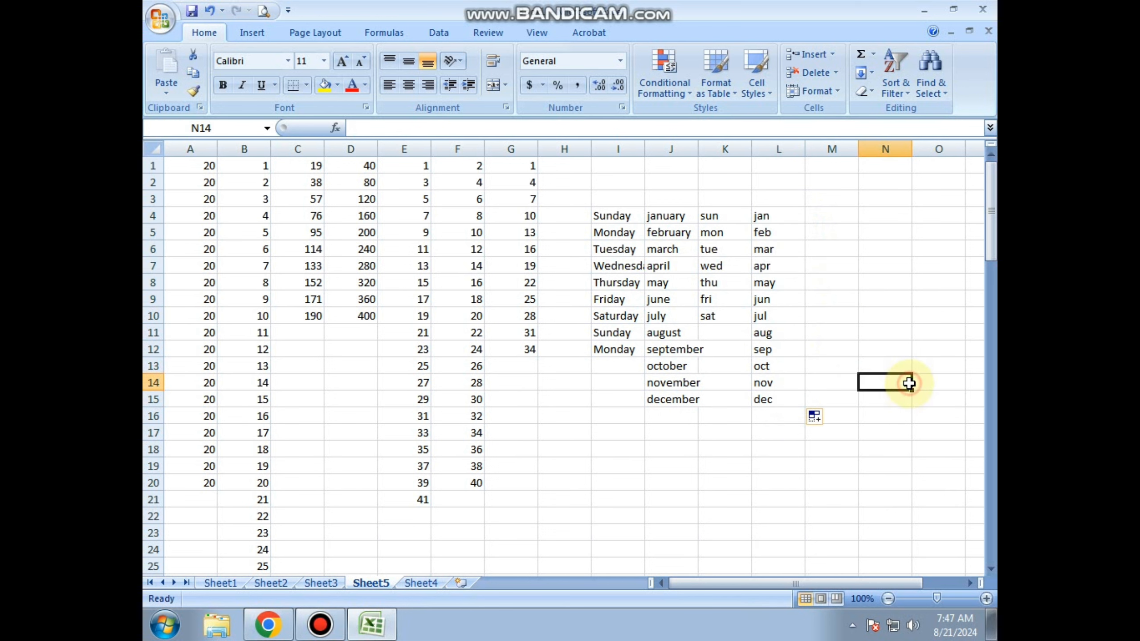
Select the entire Sheet5 worksheet and delete all of its contents.
click(694, 331)
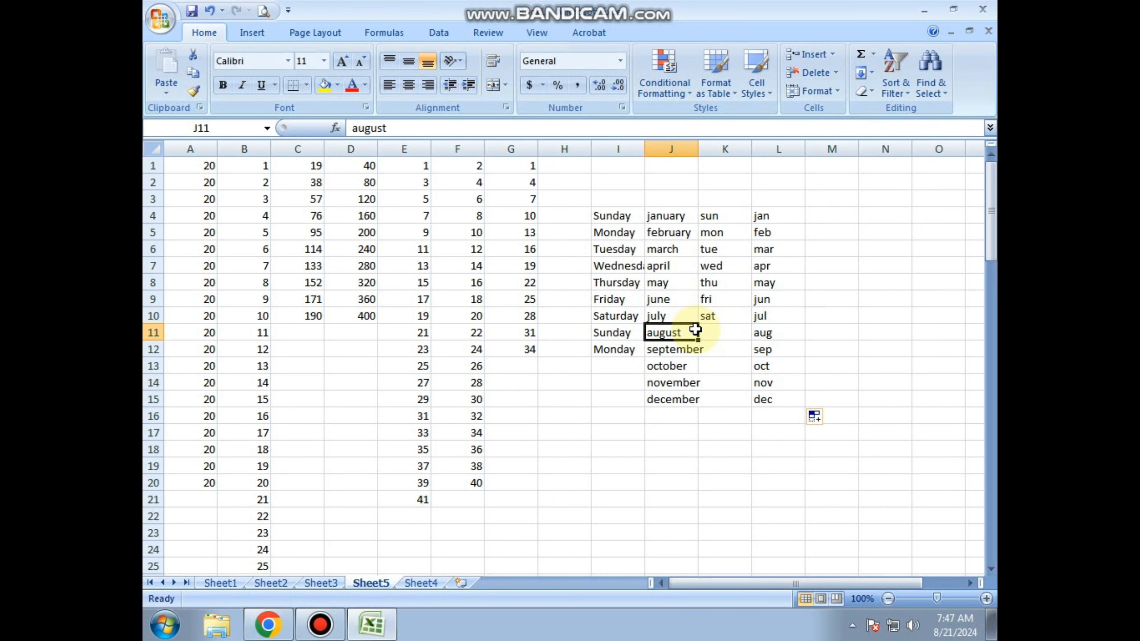
key(ctrl+a)
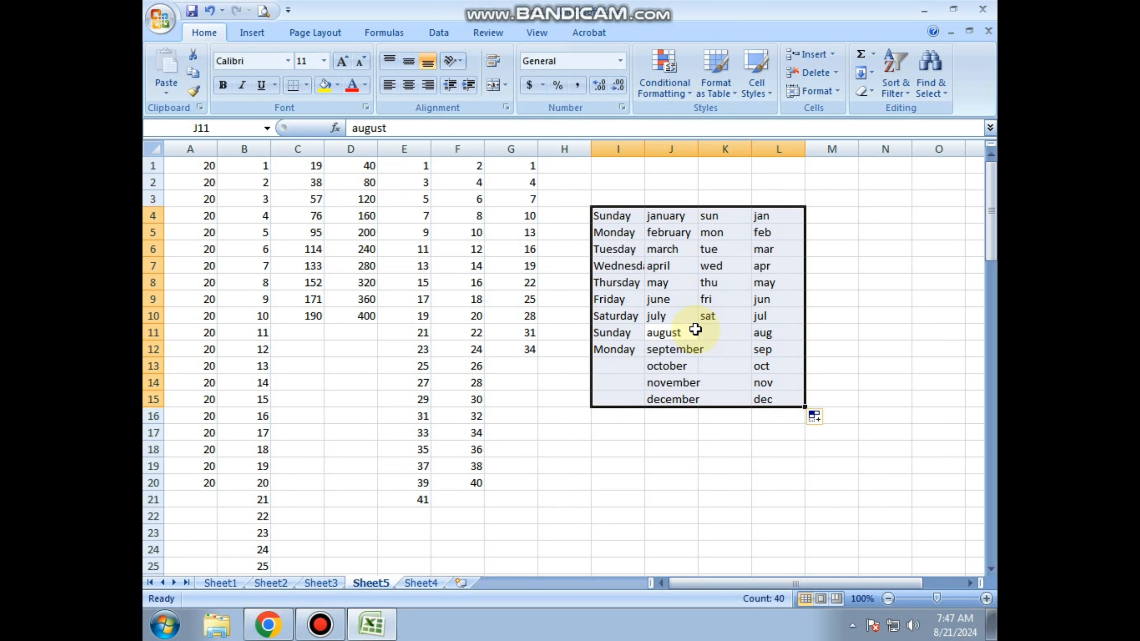
key(ctrl+a)
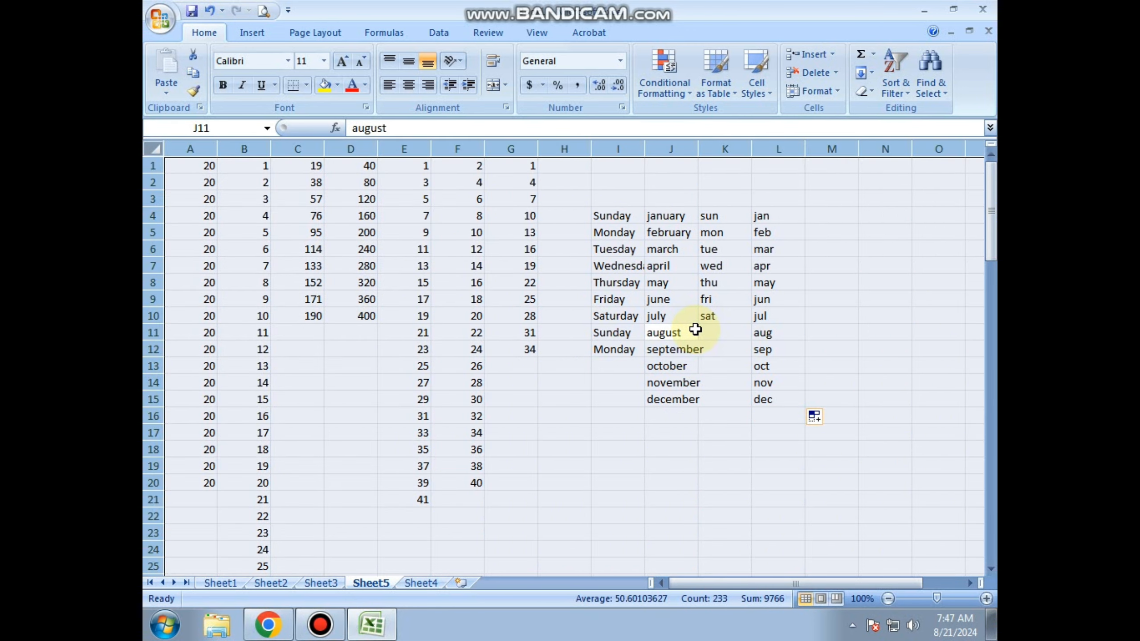
key(Delete)
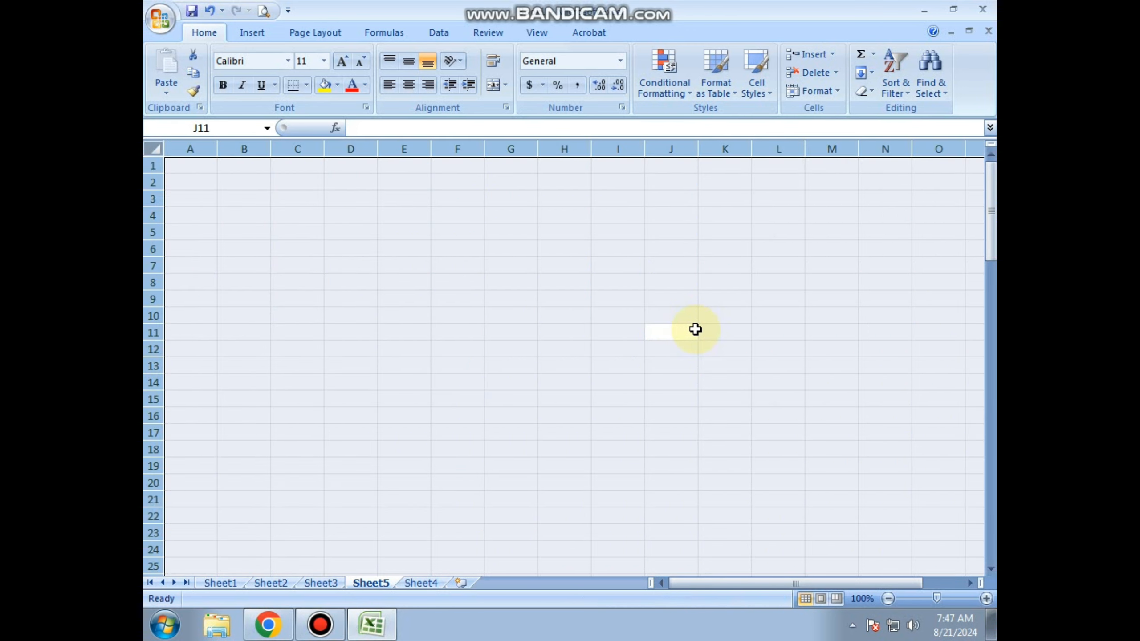
Enter the column headings "name", "hindi" and "english" in cells A1 to C1.
click(199, 166)
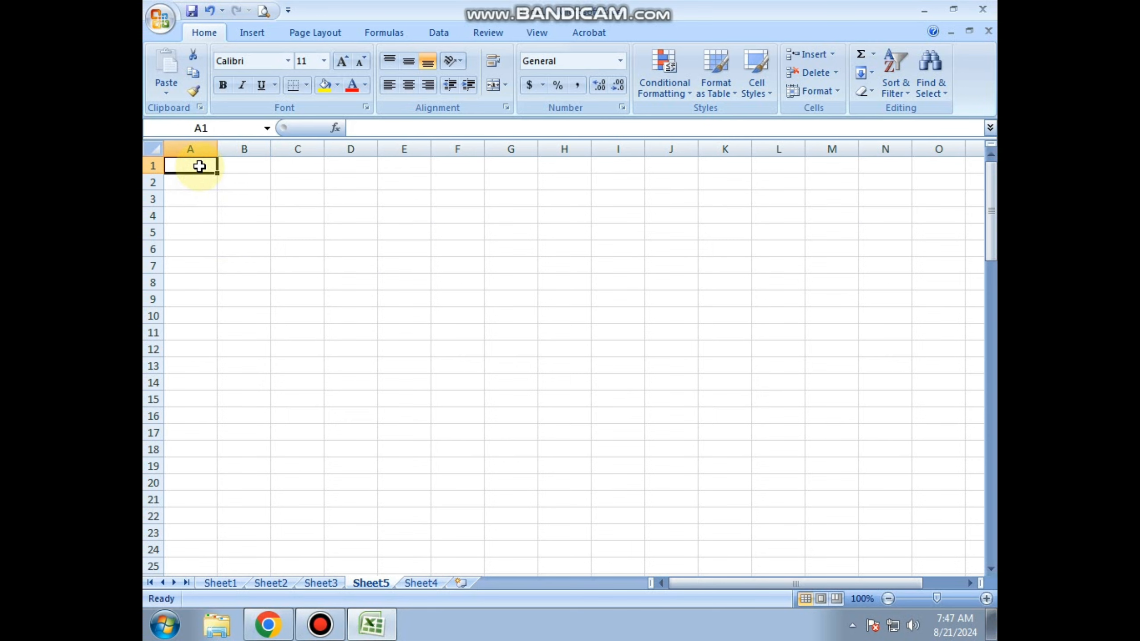
text(nam)
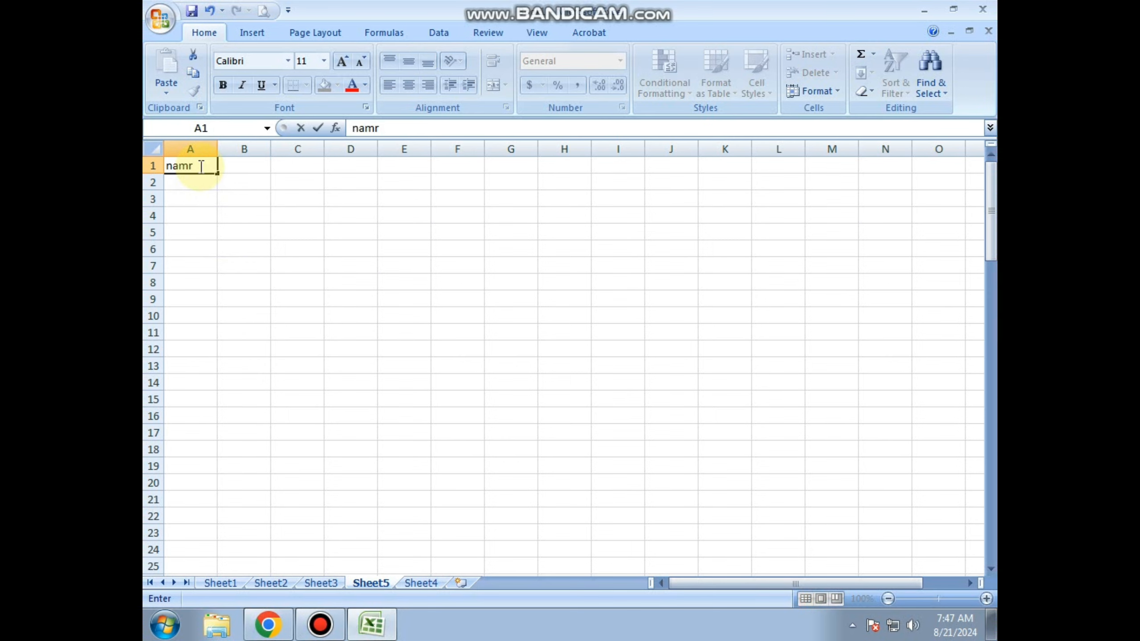
text(e)
key(Tab)
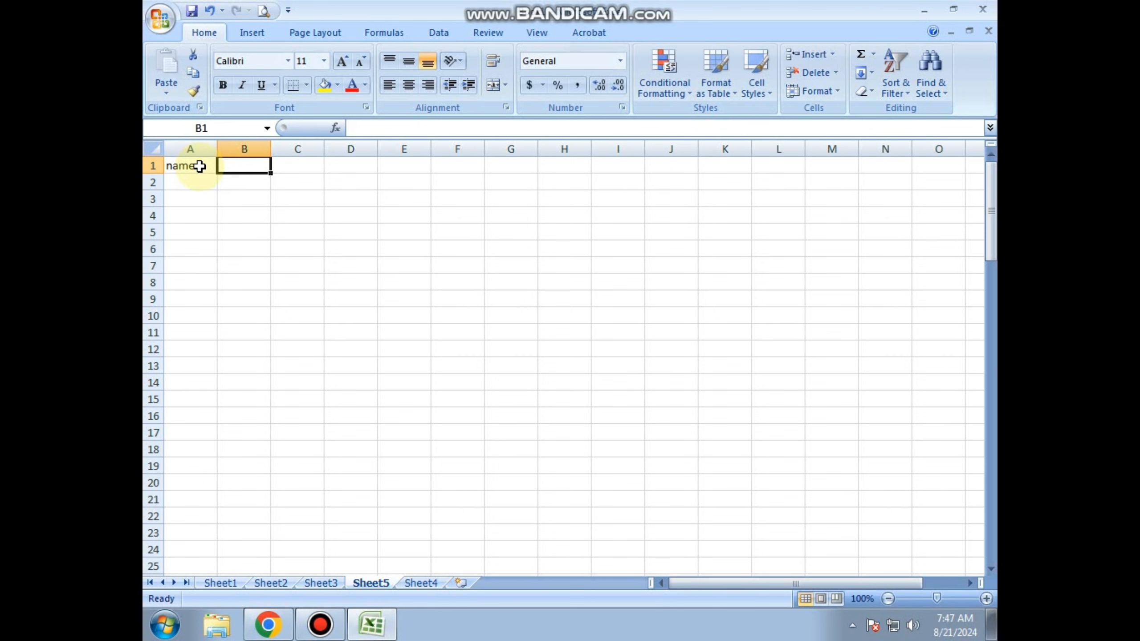
text(hindi)
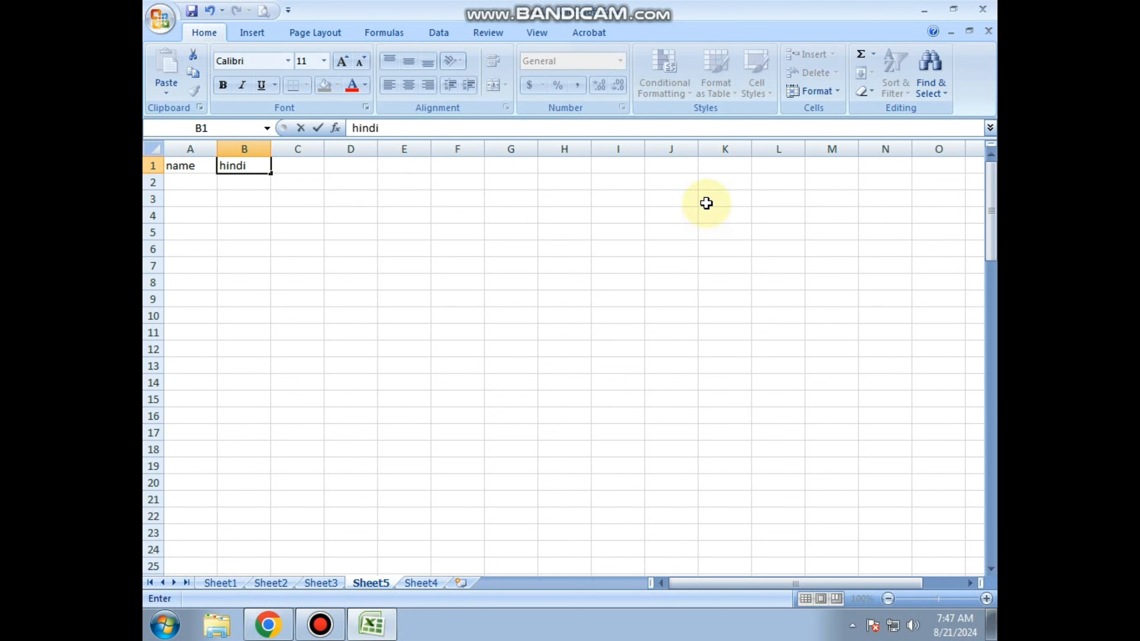
key(Tab)
text(eng)
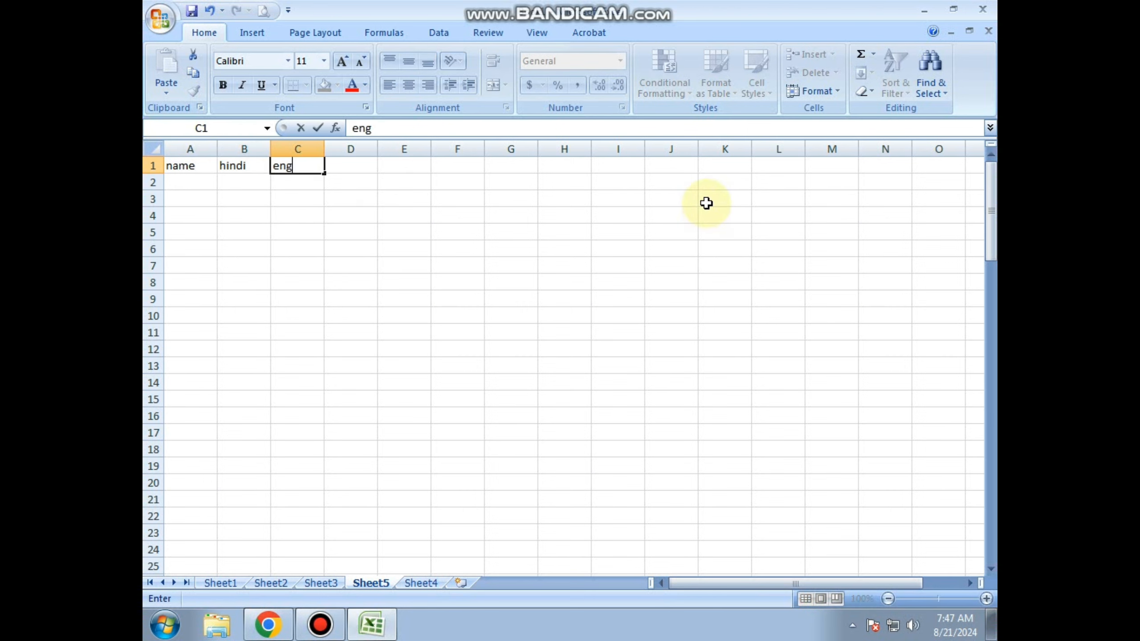
text(lish)
key(Tab)
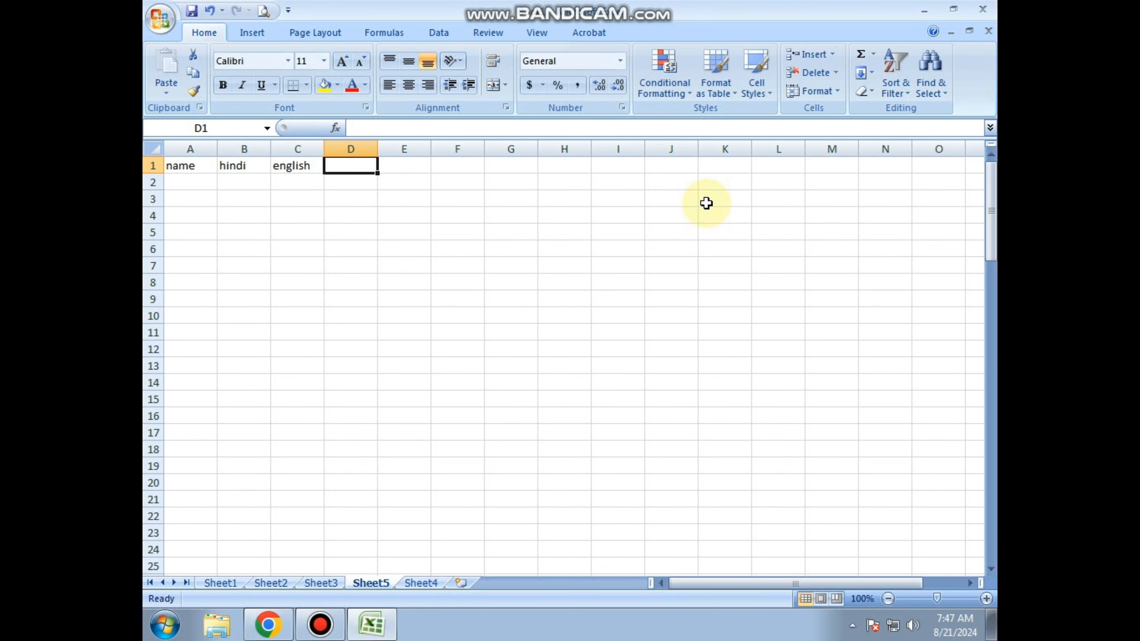
Enter the column heading "maths" in cell D1.
text(matgs)
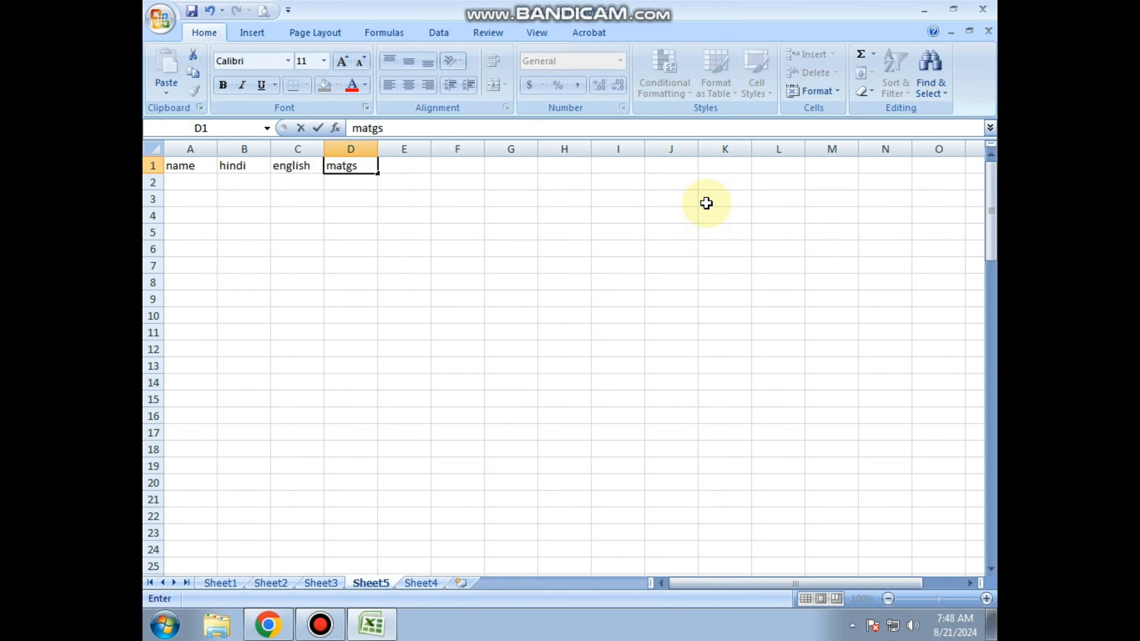
key(BackSpace)
key(BackSpace)
text(hs)
key(Return)
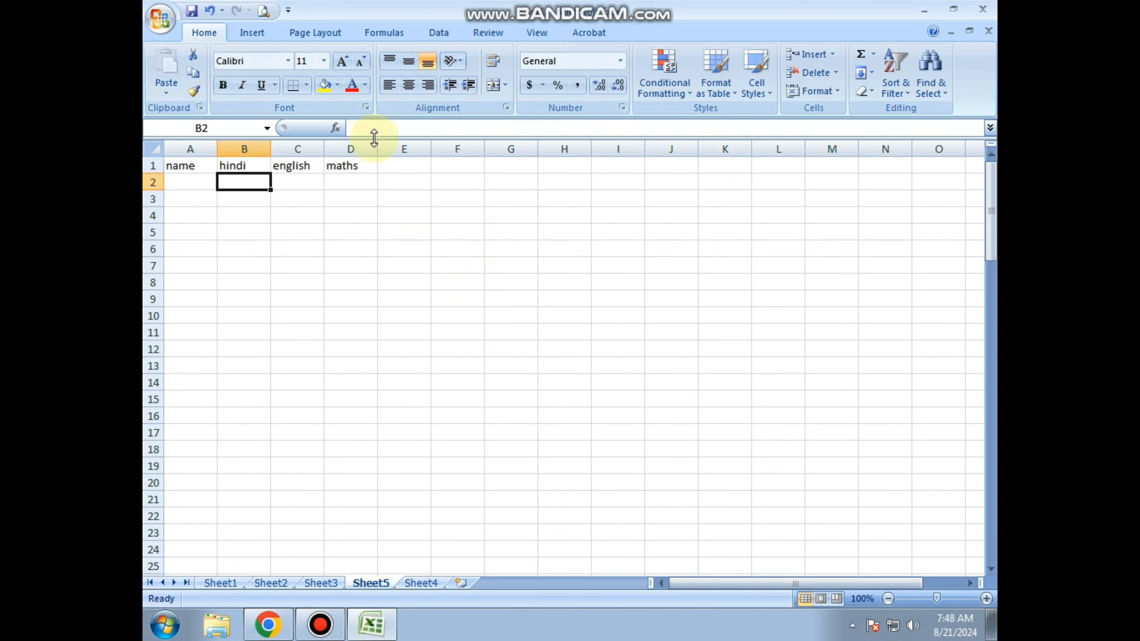
click(388, 164)
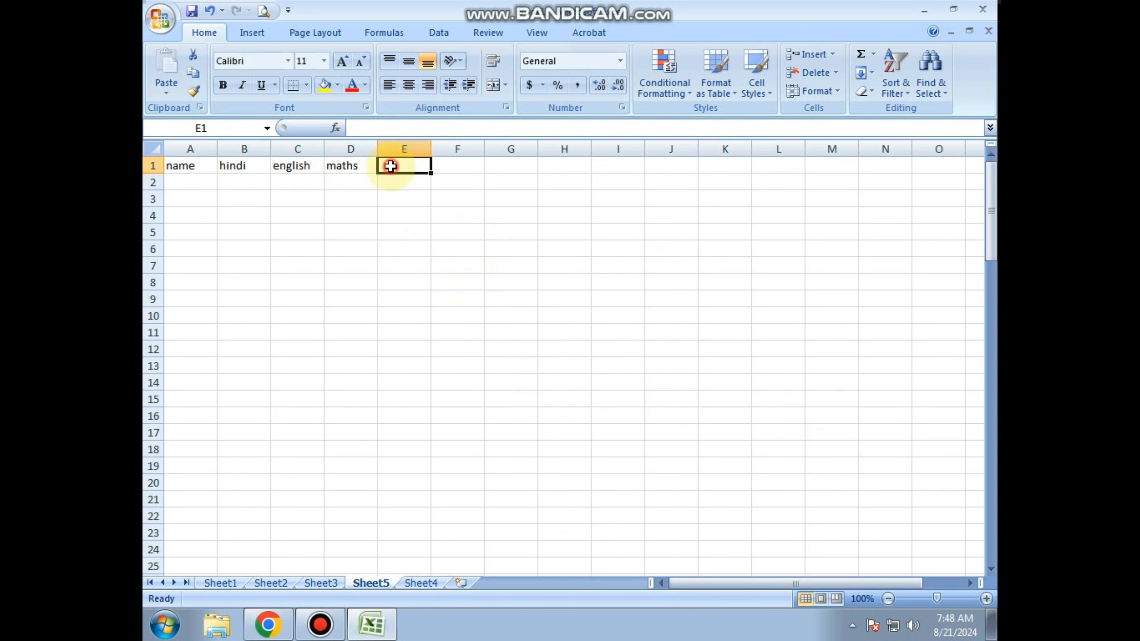
click(453, 166)
click(509, 164)
click(450, 166)
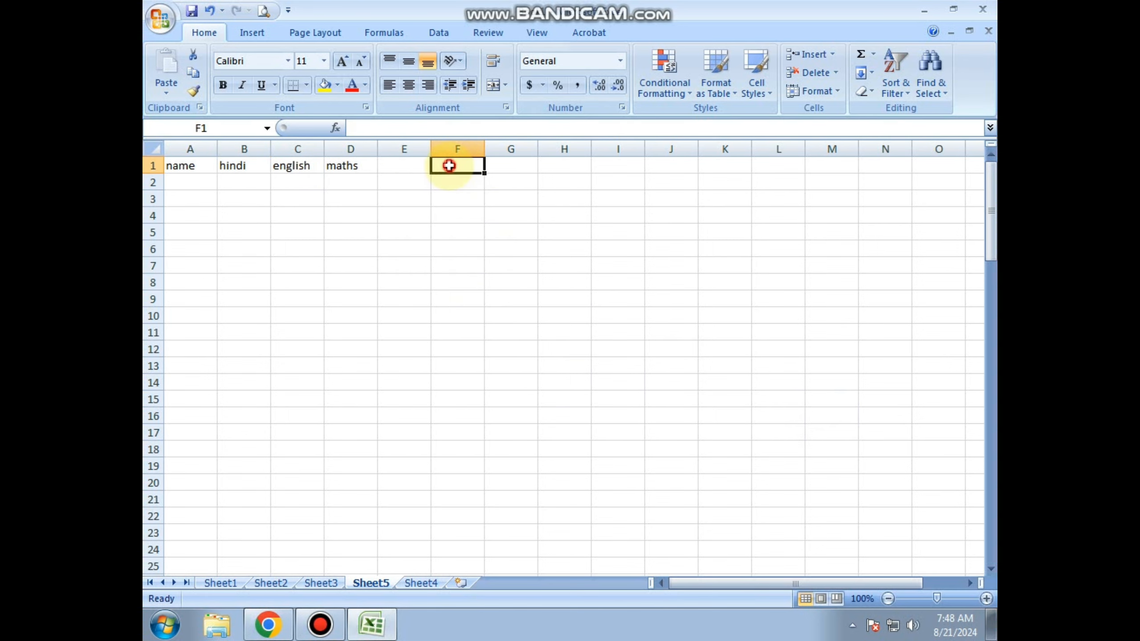
drag(183, 178, 192, 348)
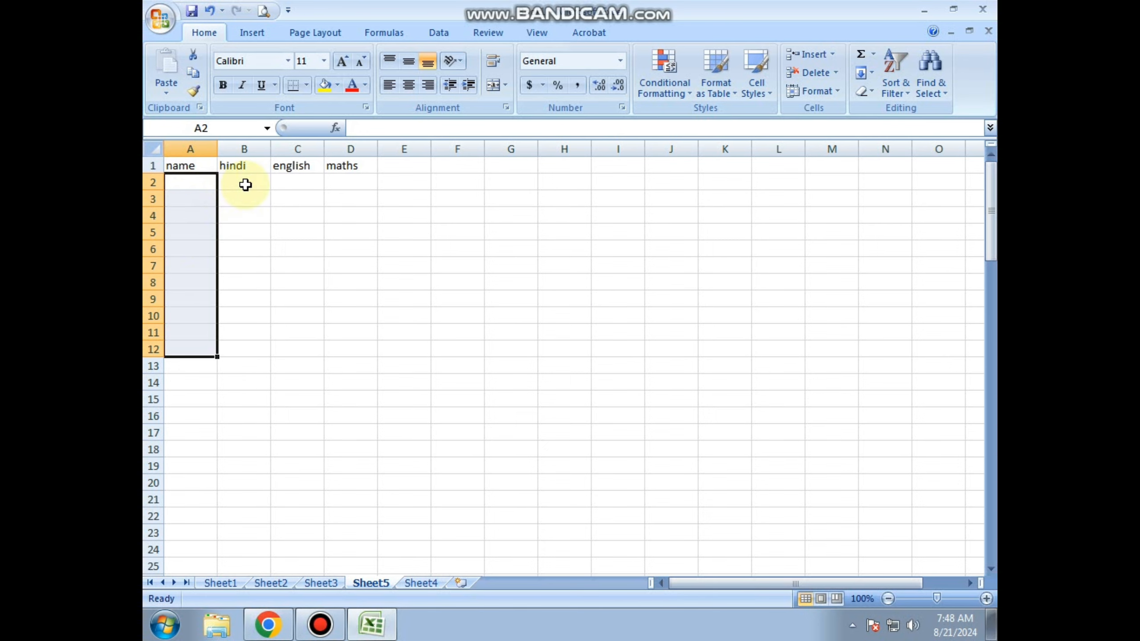
Enter the marks 45 for hindi, 58 for english and 65 for maths in cells B2 to D2.
click(245, 183)
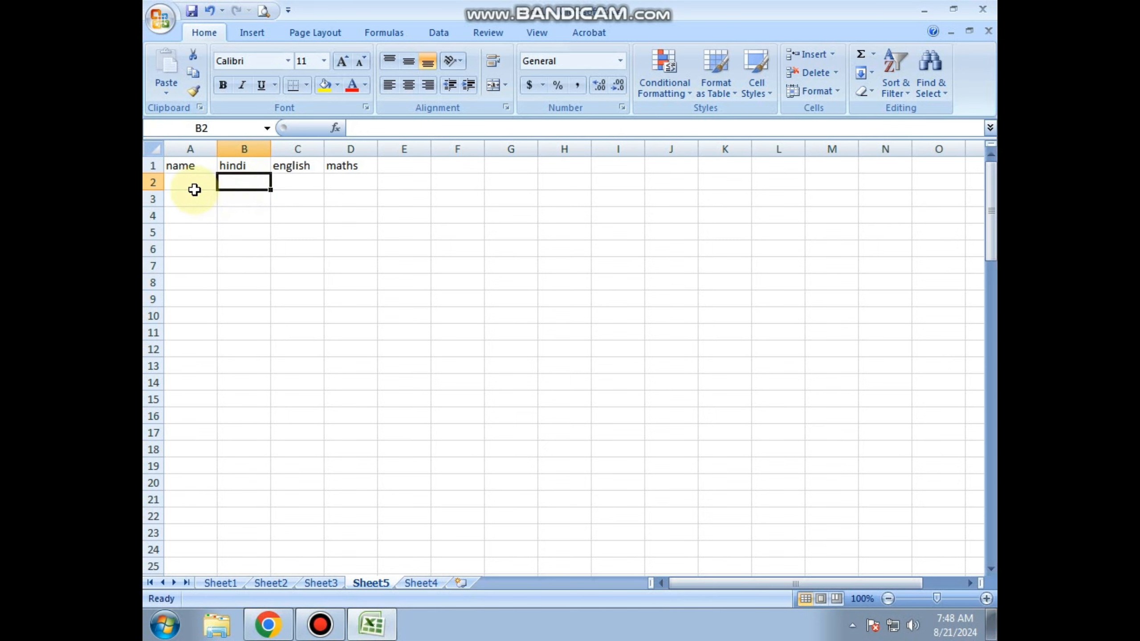
text(45)
click(295, 188)
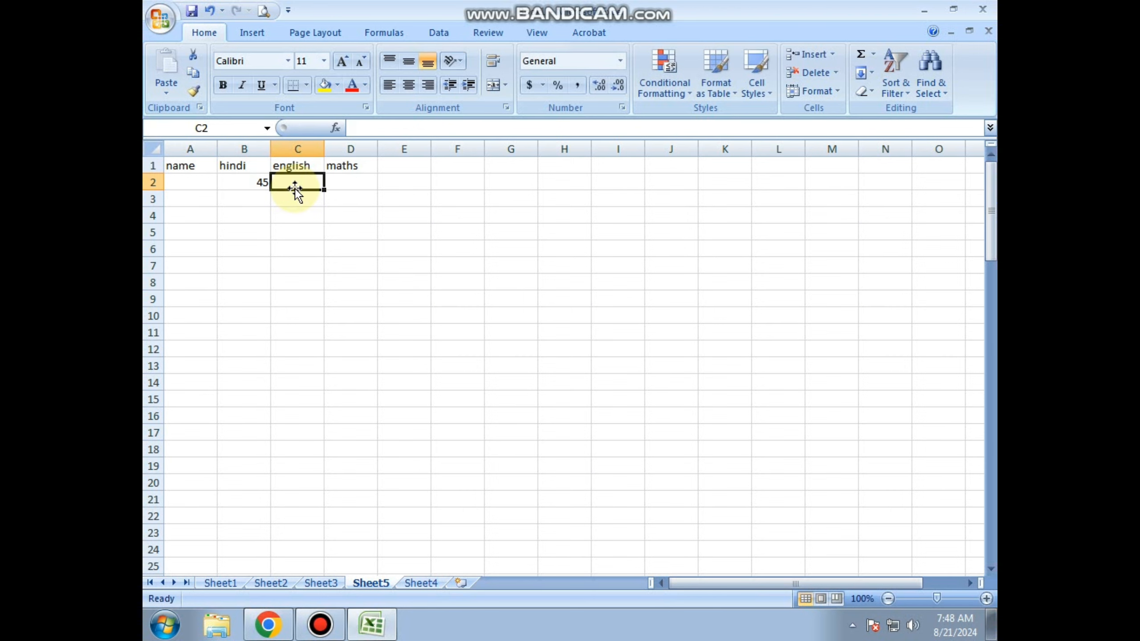
text(58)
key(Tab)
text(65)
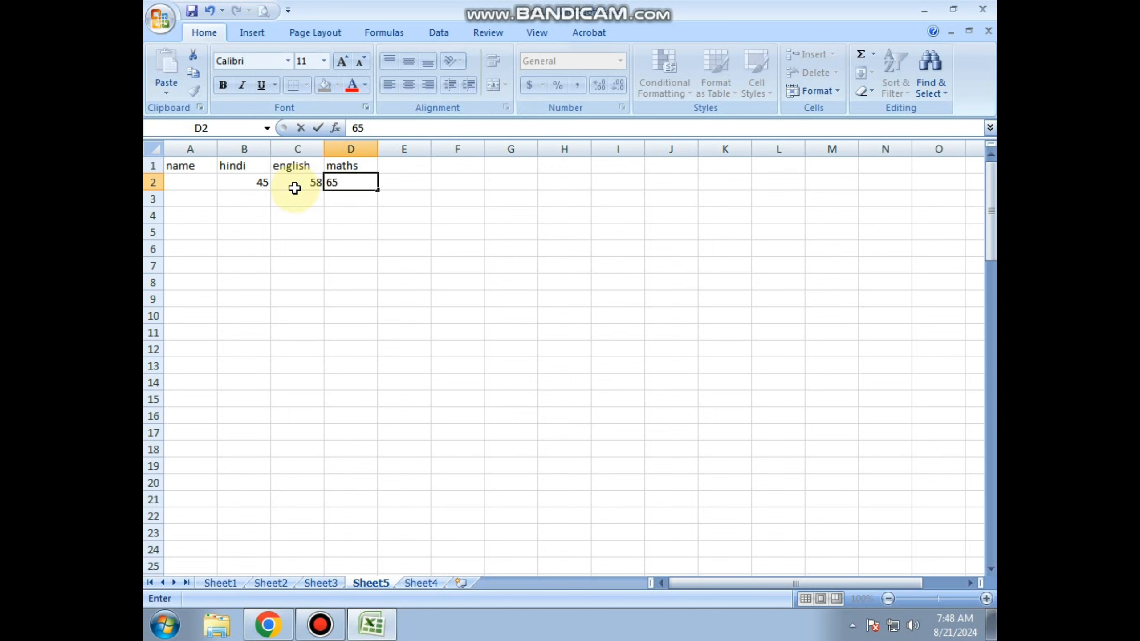
key(Return)
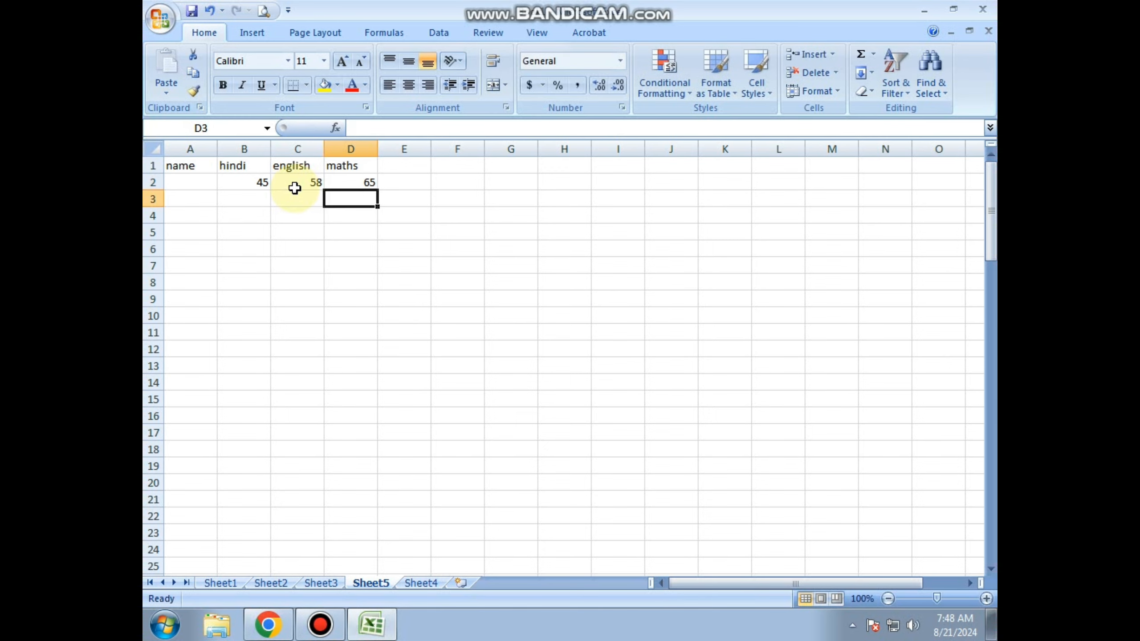
Bring up the Save As dialog for the workbook and dismiss it without saving.
key(ctrl+s)
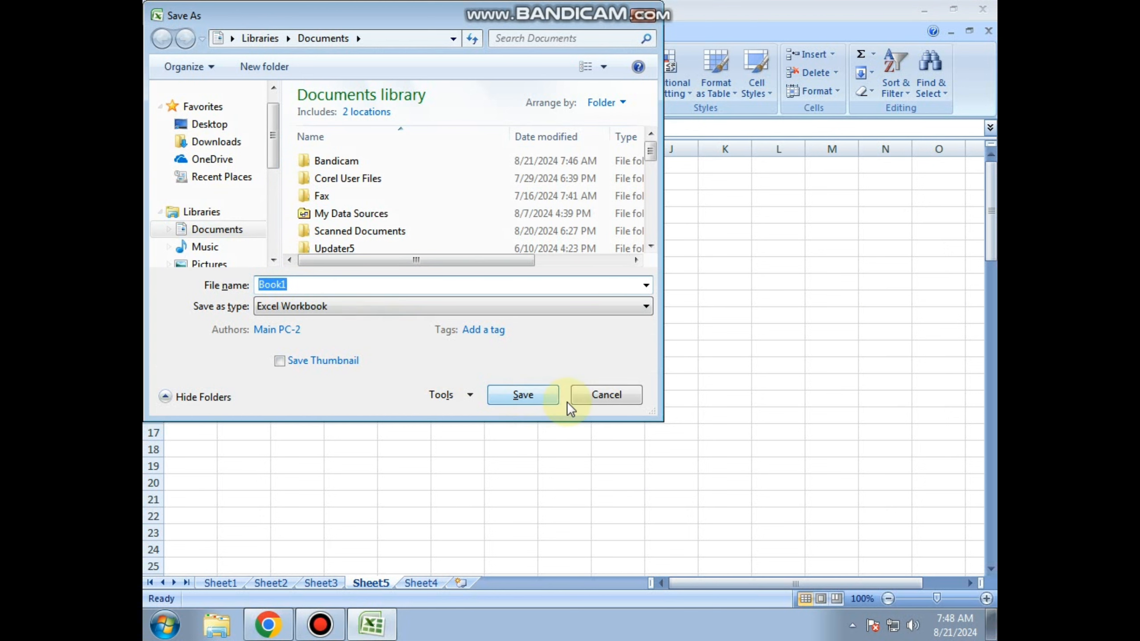
click(606, 395)
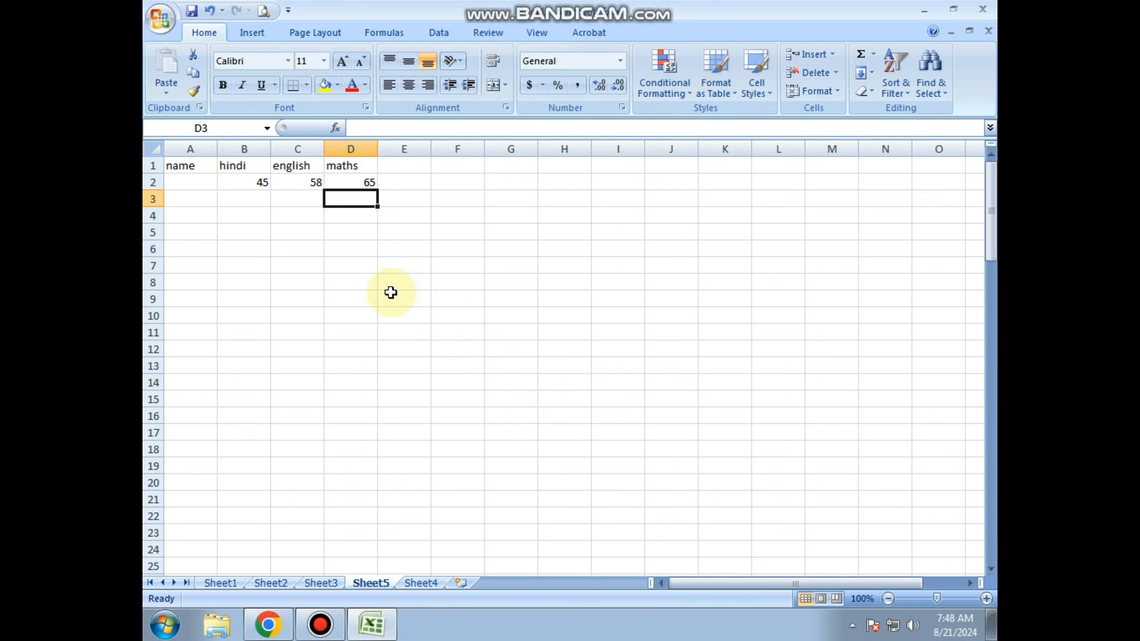